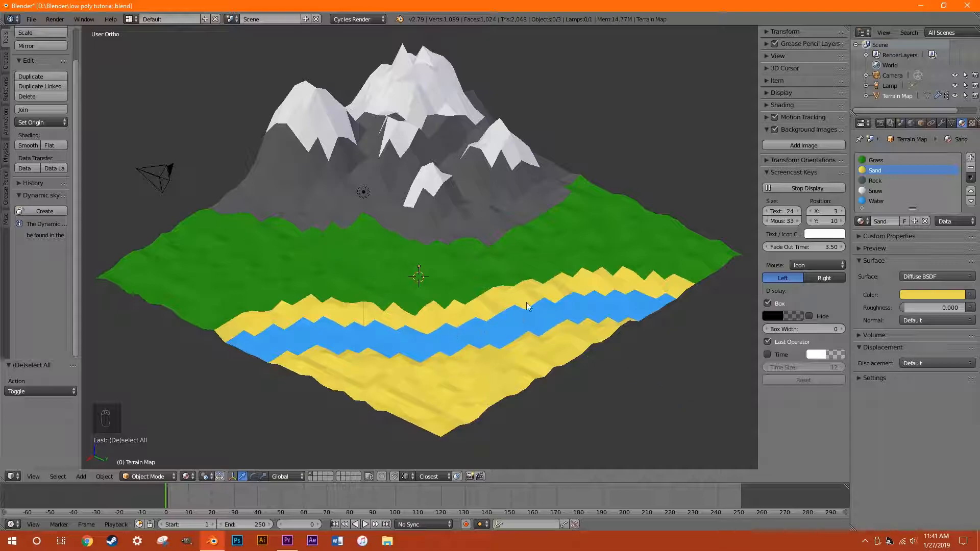
# Hide the terrain map and add a cube mesh at the origin.
pyautogui.rightClick(466, 270)
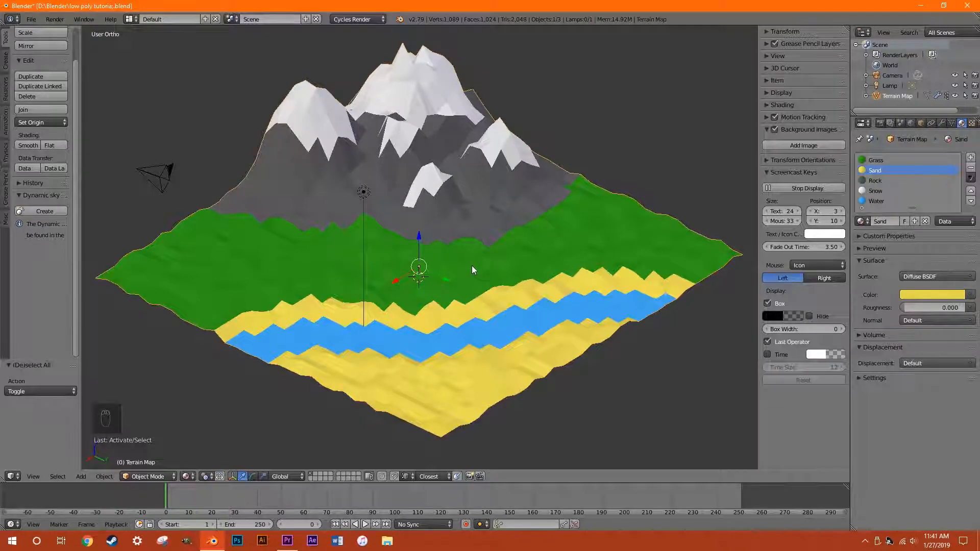
pyautogui.press('h')
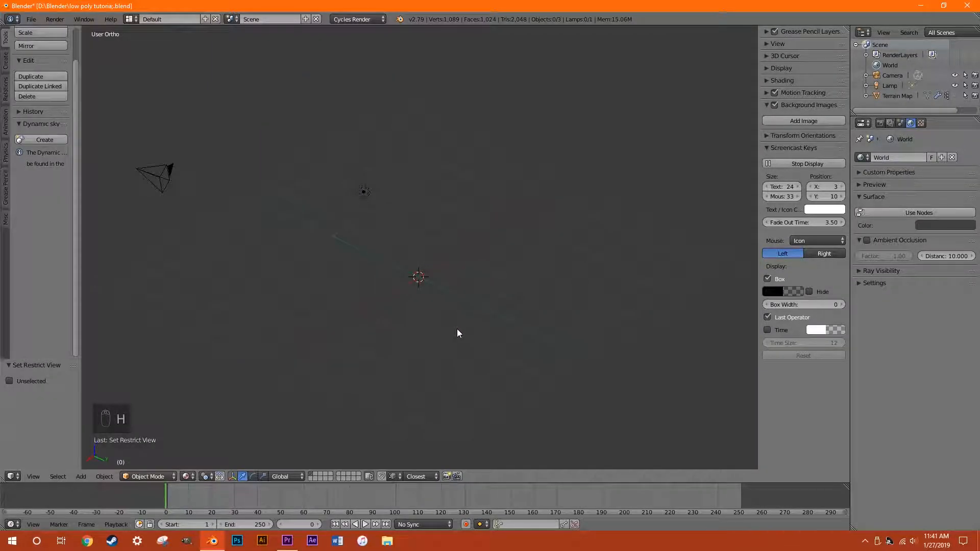
pyautogui.hotkey('shift', 'a')
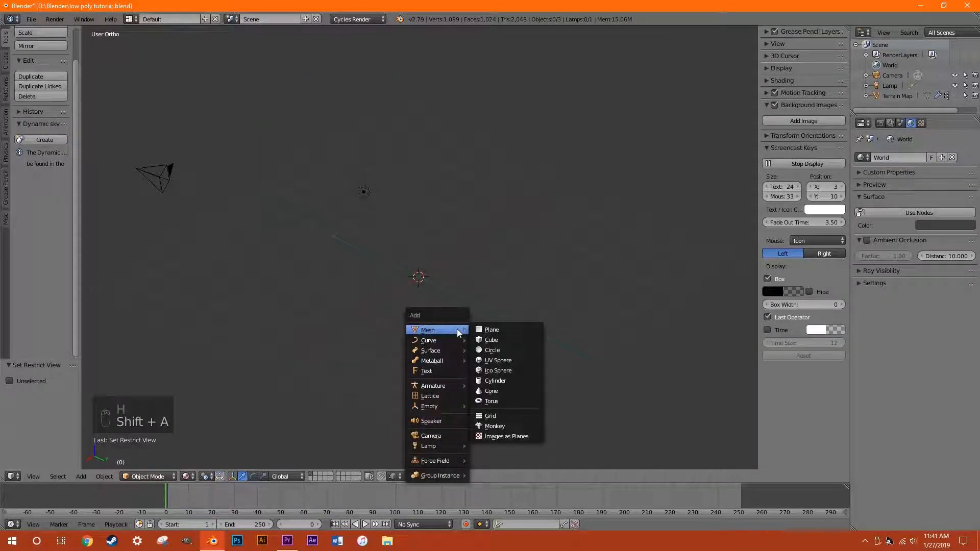
pyautogui.click(511, 340)
pyautogui.scroll(3, 489, 350)
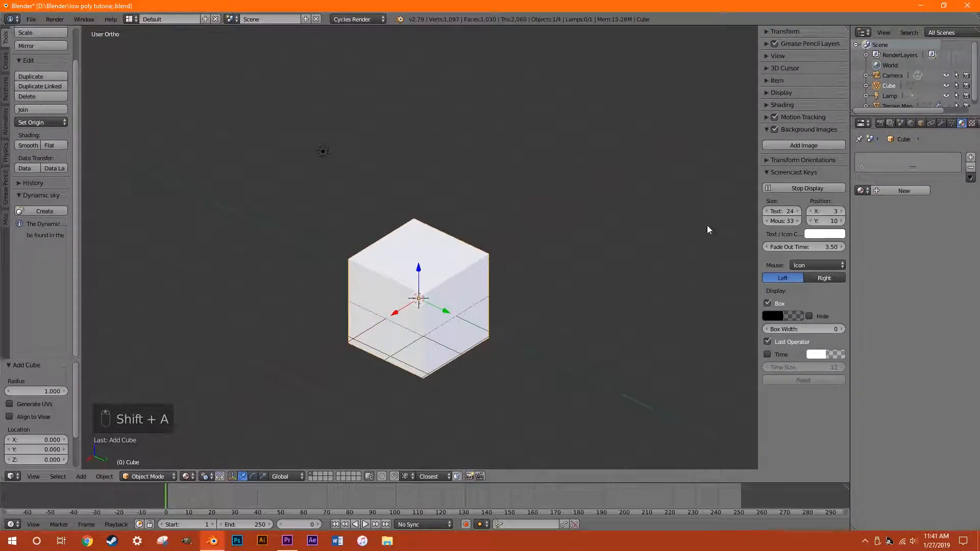
# Switch the viewport shading to Solid.
pyautogui.click(188, 477)
pyautogui.click(216, 443)
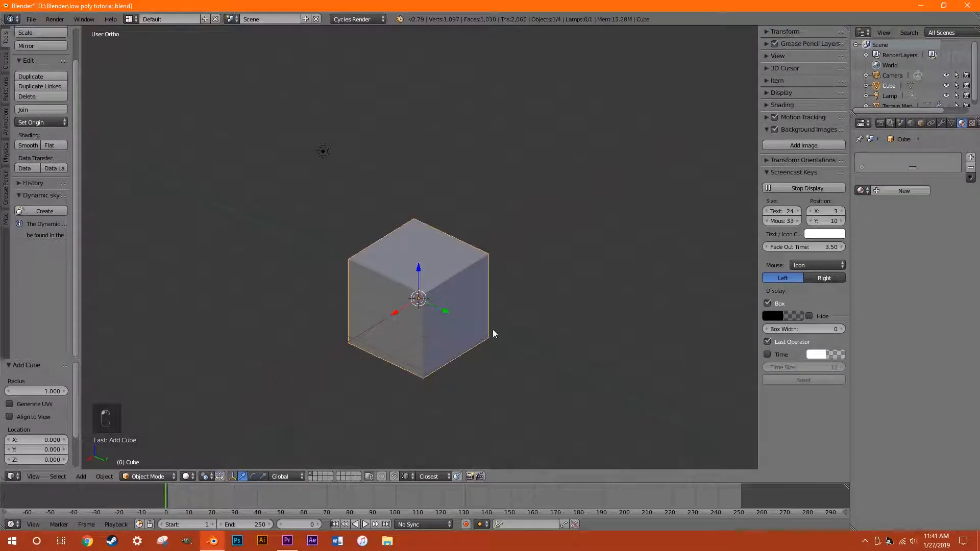
pyautogui.keyDown('shift'); pyautogui.scroll(-1, 475, 347); pyautogui.keyUp('shift')
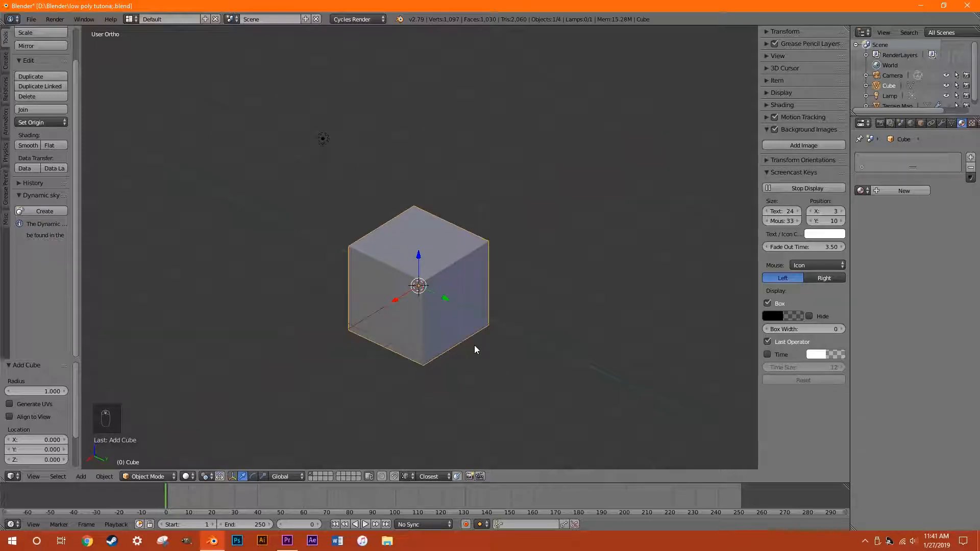
# In front view, stretch the cube to about 4.77 times its height along the Z axis.
pyautogui.press('KP_1')
pyautogui.scroll(-6, 472, 349)
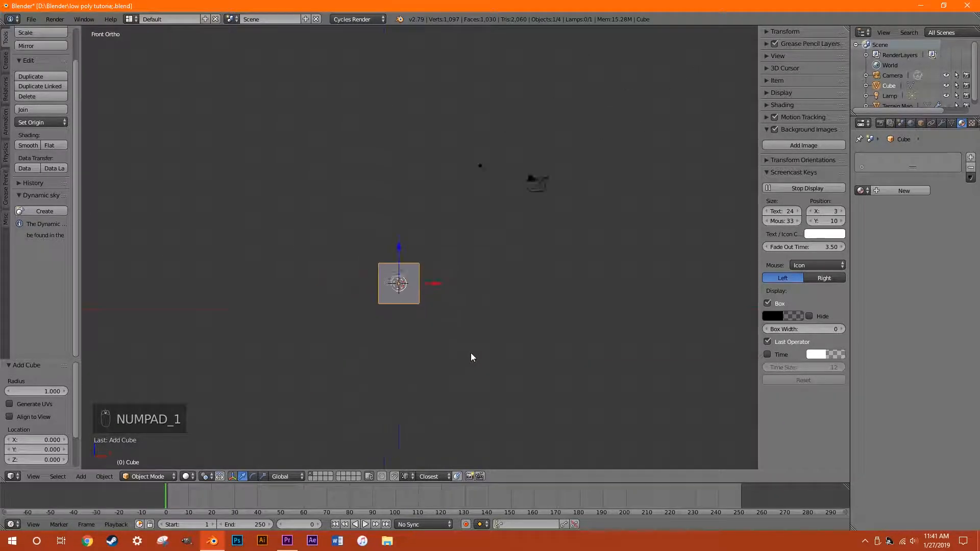
pyautogui.scroll(1, 479, 330)
pyautogui.keyDown('shift'); pyautogui.scroll(-3, 479, 329); pyautogui.keyUp('shift')
pyautogui.press('s')
pyautogui.press('z')
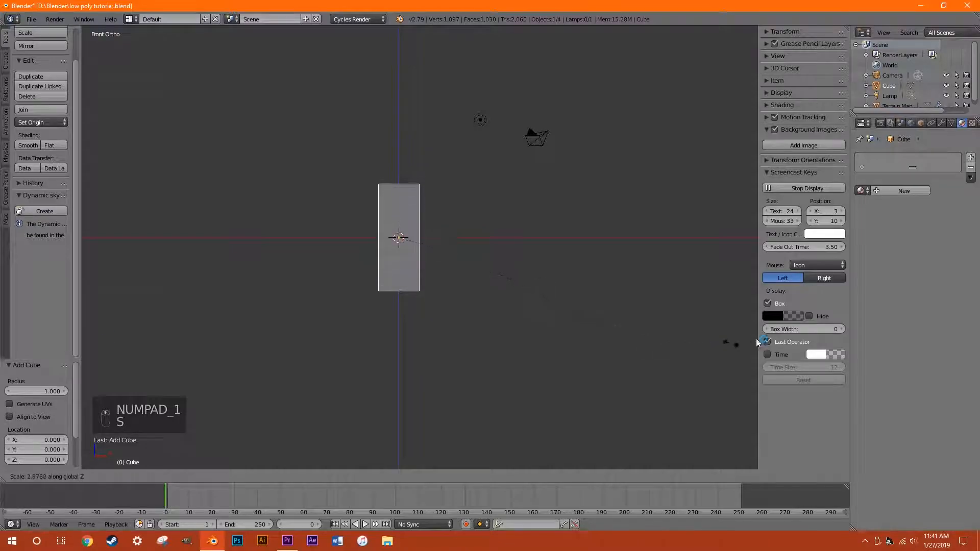
pyautogui.click(343, 352)
pyautogui.keyDown('shift'); pyautogui.scroll(5, 345, 353); pyautogui.keyUp('shift')
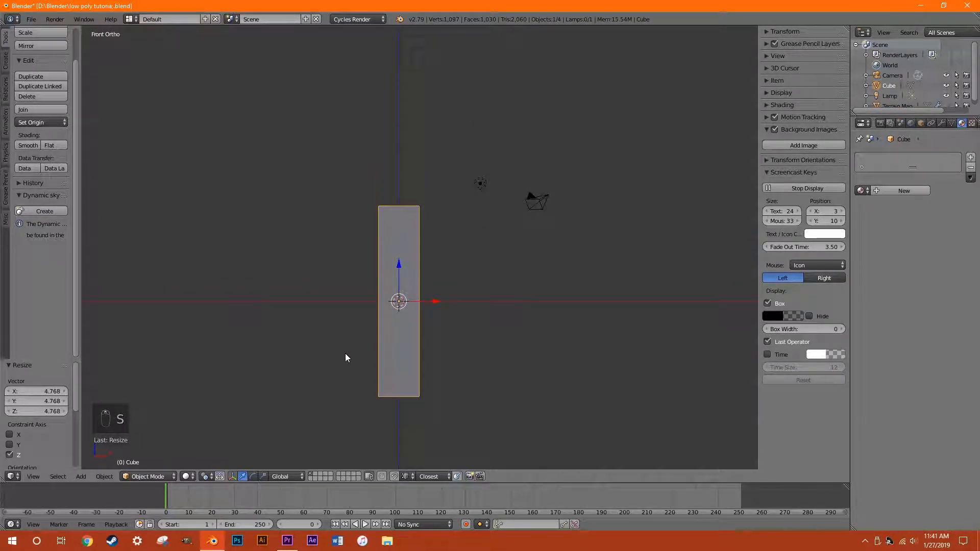
# In Edit Mode, scale the block's top face down to about 0.13 so the block tapers upward.
pyautogui.press('Tab')
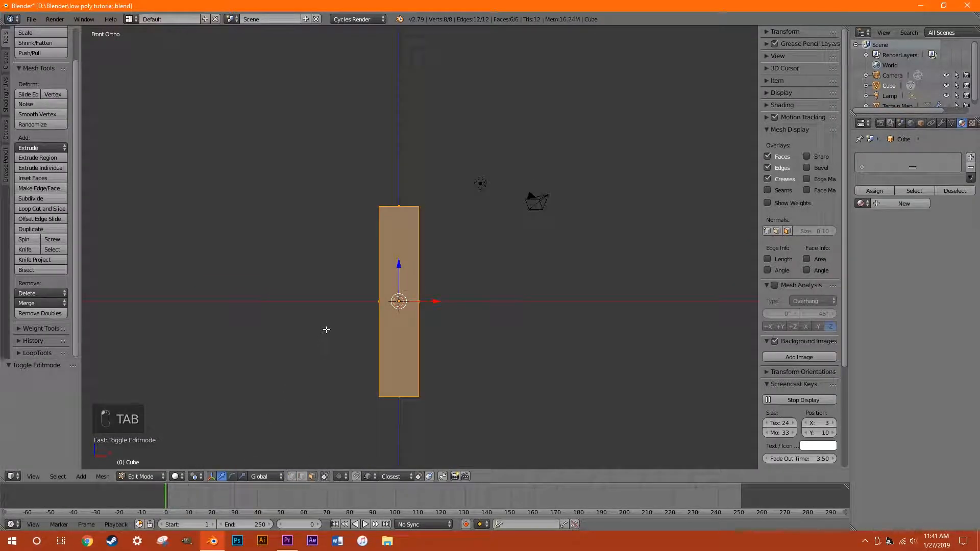
pyautogui.moveTo(324, 335); pyautogui.dragTo(321, 366, button='middle')
pyautogui.click(312, 477)
pyautogui.click(405, 226)
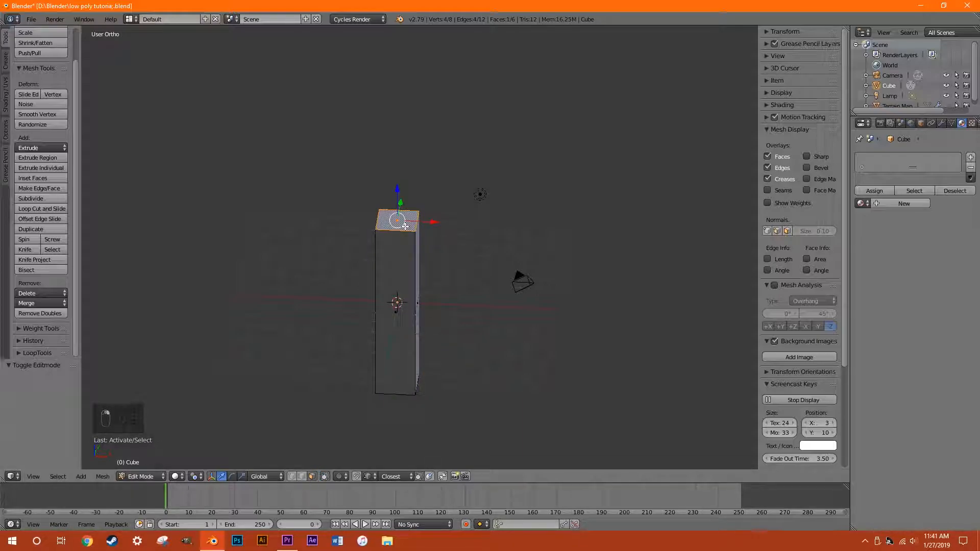
pyautogui.press('s')
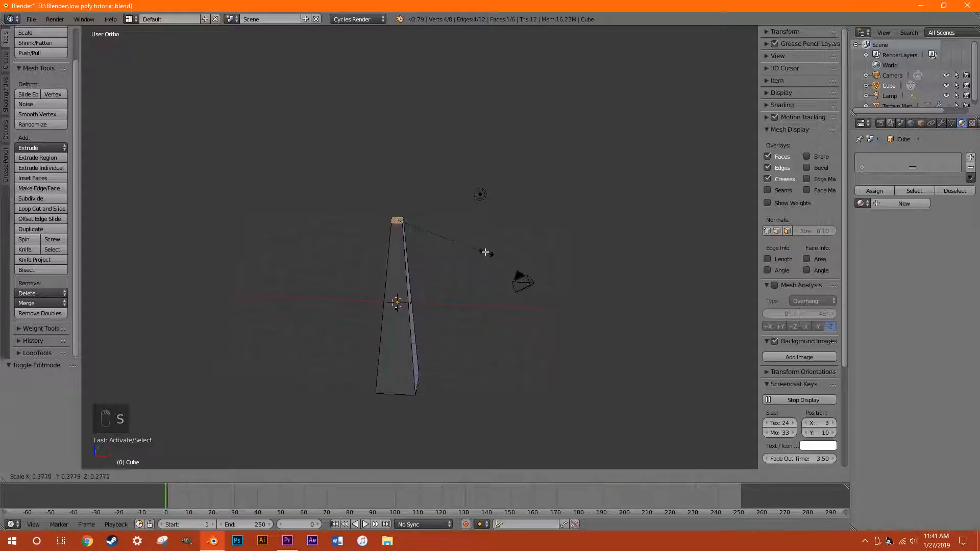
pyautogui.click(438, 228)
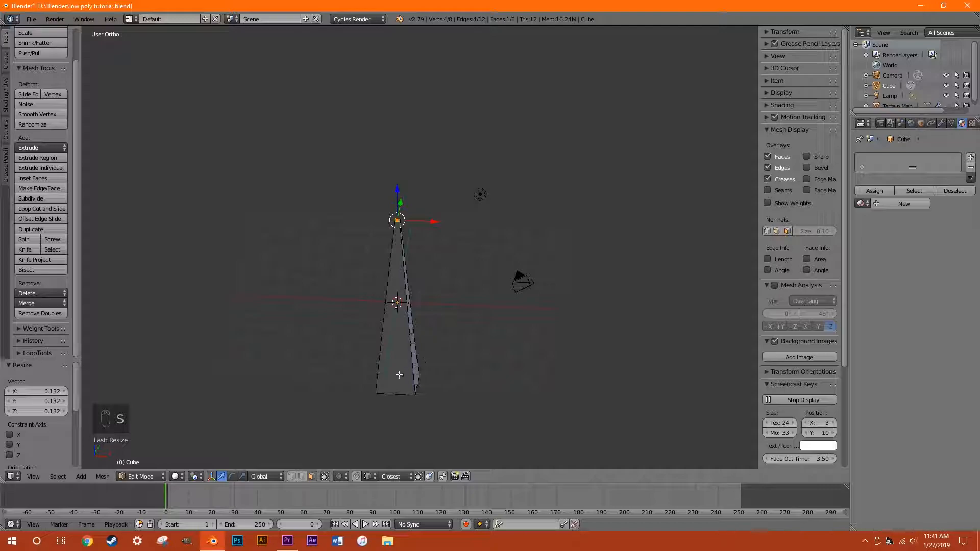
# Add eight evenly spaced horizontal loop cuts along the tapered block without sliding them.
pyautogui.press('KP_1')
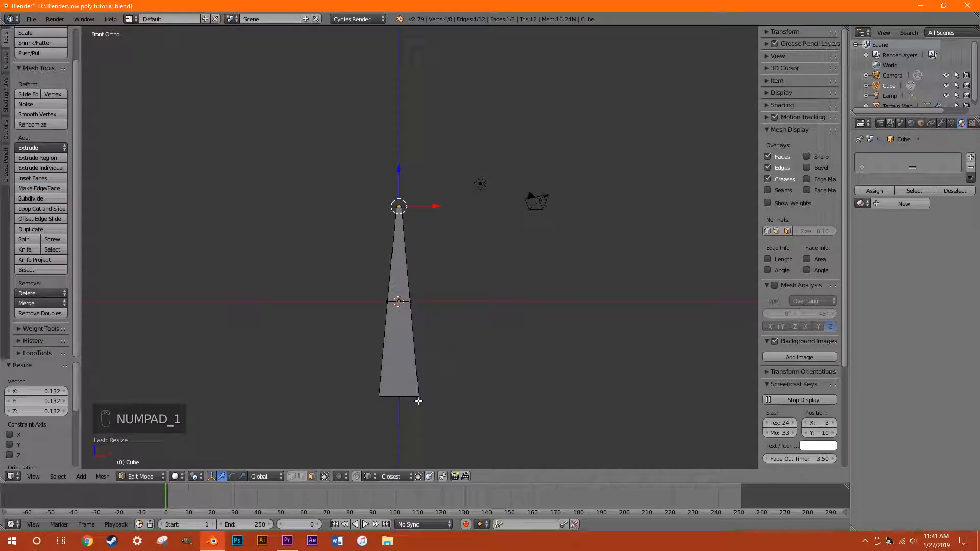
pyautogui.hotkey('ctrl', 'r')
pyautogui.scroll(1, 410, 309)
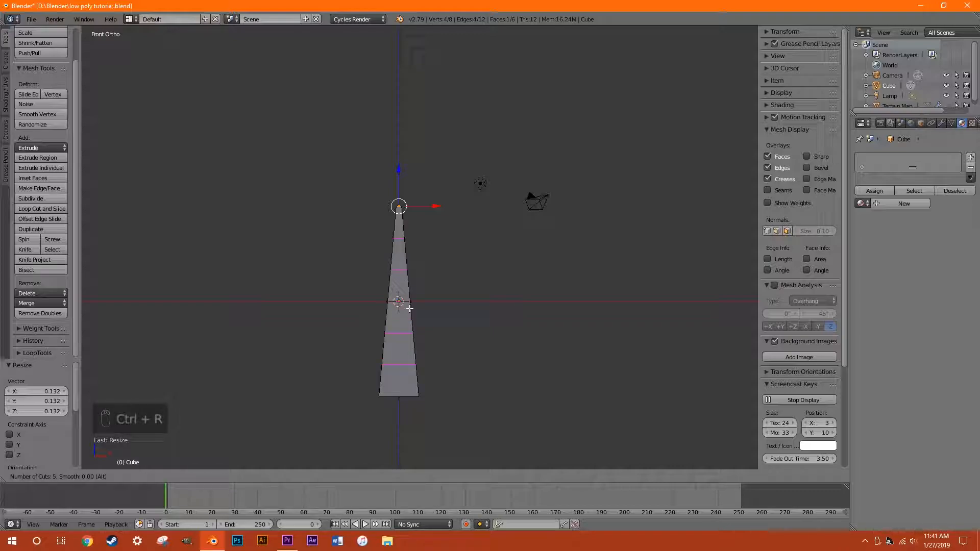
pyautogui.scroll(2, 410, 308)
pyautogui.click(410, 308)
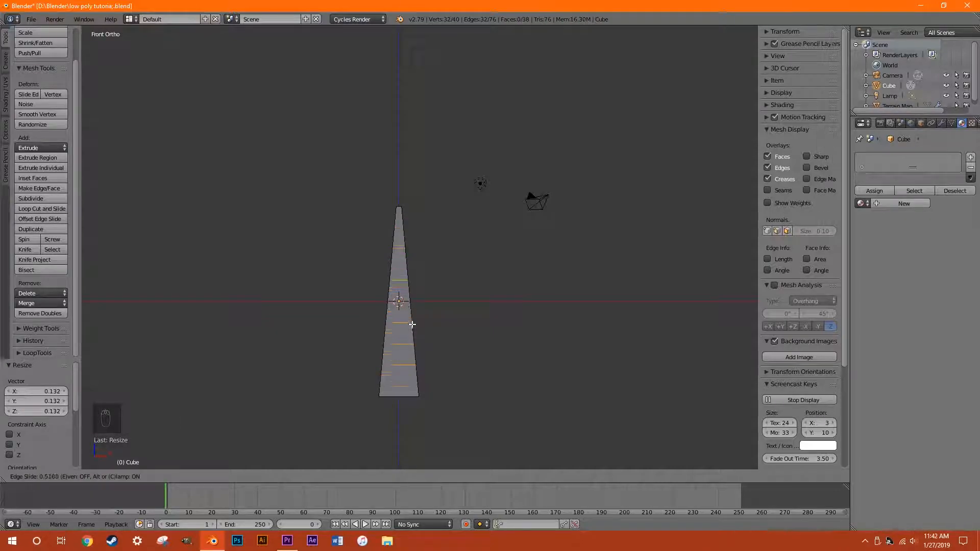
pyautogui.rightClick(412, 330)
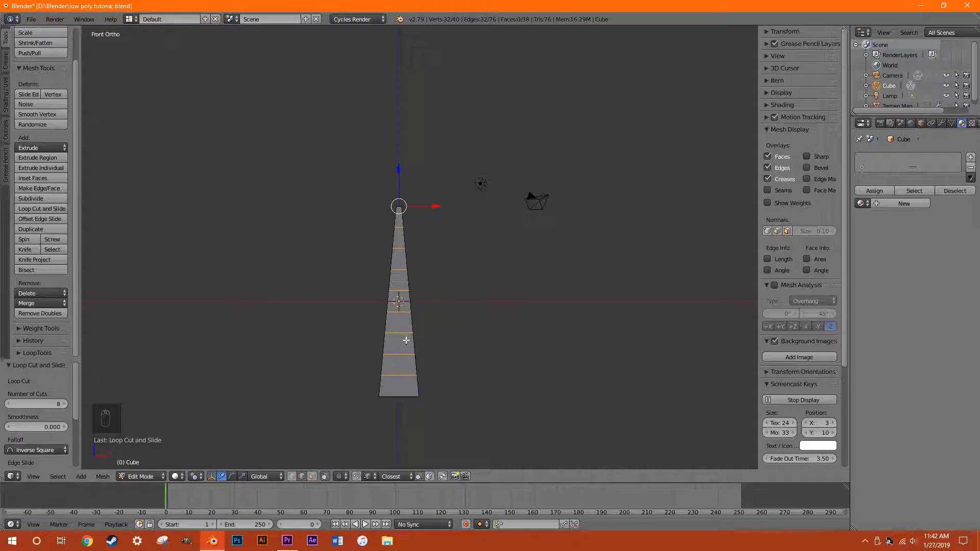
pyautogui.scroll(3, 406, 339)
pyautogui.scroll(-2, 427, 355)
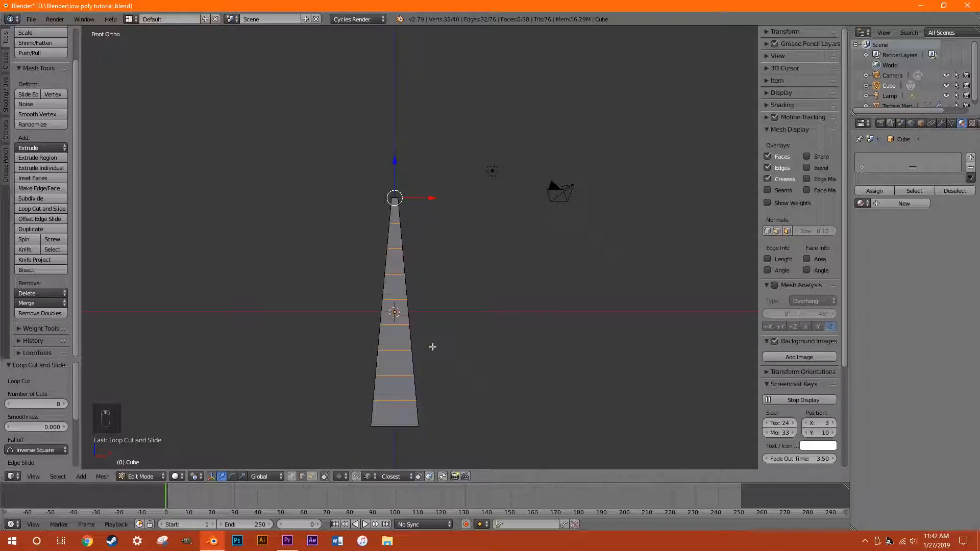
pyautogui.keyDown('alt'); pyautogui.rightClick(395, 302); pyautogui.keyUp('alt')
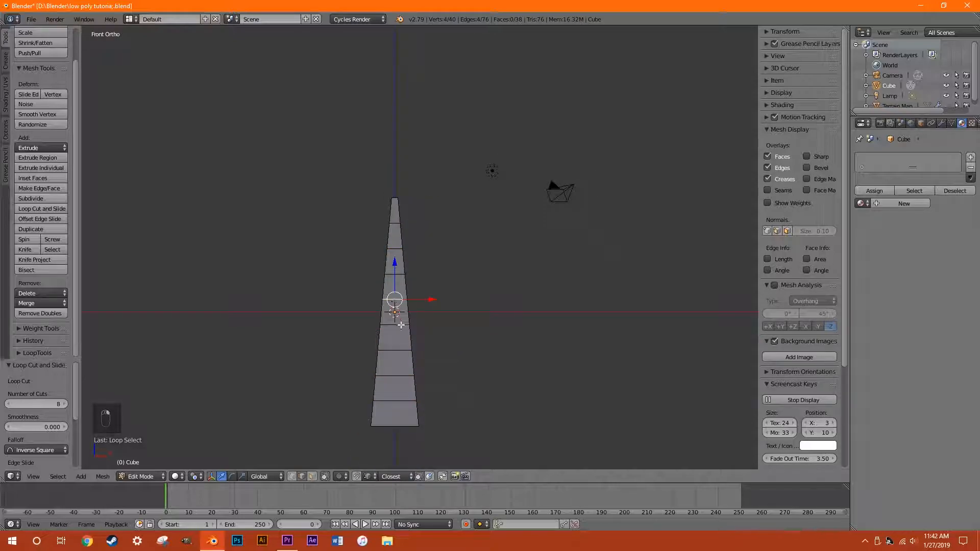
pyautogui.keyDown('alt'); pyautogui.keyDown('shift'); pyautogui.rightClick(397, 326); pyautogui.keyUp('shift'); pyautogui.keyUp('alt')
pyautogui.rightClick(413, 325)
pyautogui.moveTo(412, 325); pyautogui.dragTo(376, 332, button='middle')
pyautogui.scroll(3, 376, 337)
pyautogui.keyDown('shift'); pyautogui.rightClick(379, 405); pyautogui.keyUp('shift')
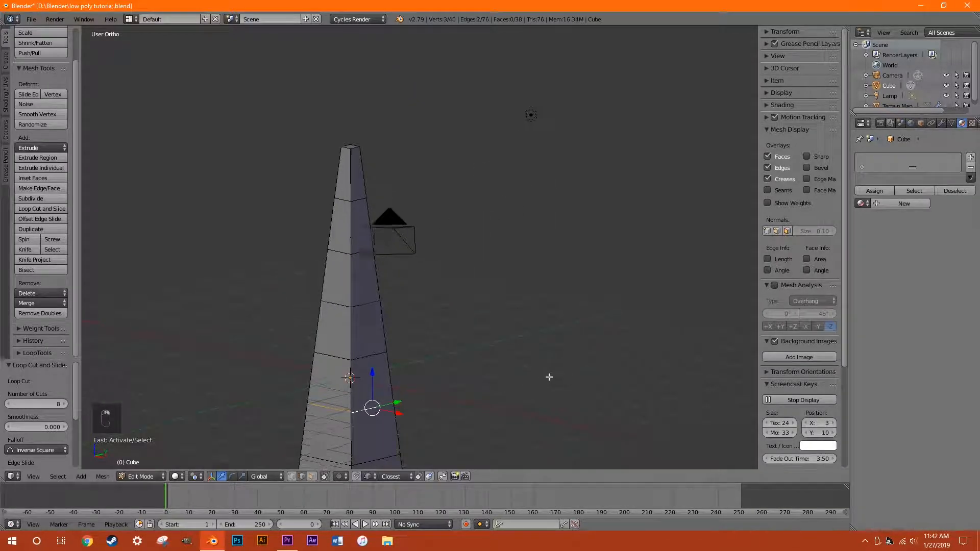
pyautogui.moveTo(554, 376); pyautogui.dragTo(424, 401, button='middle')
pyautogui.keyDown('shift'); pyautogui.rightClick(450, 356); pyautogui.keyUp('shift')
pyautogui.moveTo(579, 371); pyautogui.dragTo(465, 355, button='middle')
pyautogui.moveTo(501, 412); pyautogui.dragTo(357, 410, button='middle')
pyautogui.keyDown('shift'); pyautogui.rightClick(354, 411); pyautogui.keyUp('shift')
pyautogui.press('a')
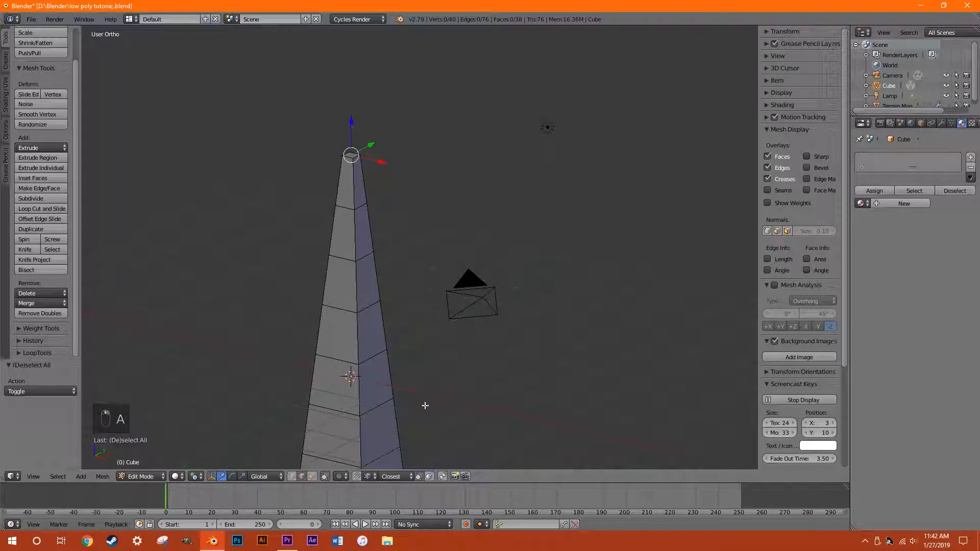
pyautogui.keyDown('shift'); pyautogui.scroll(-5, 423, 404); pyautogui.keyUp('shift')
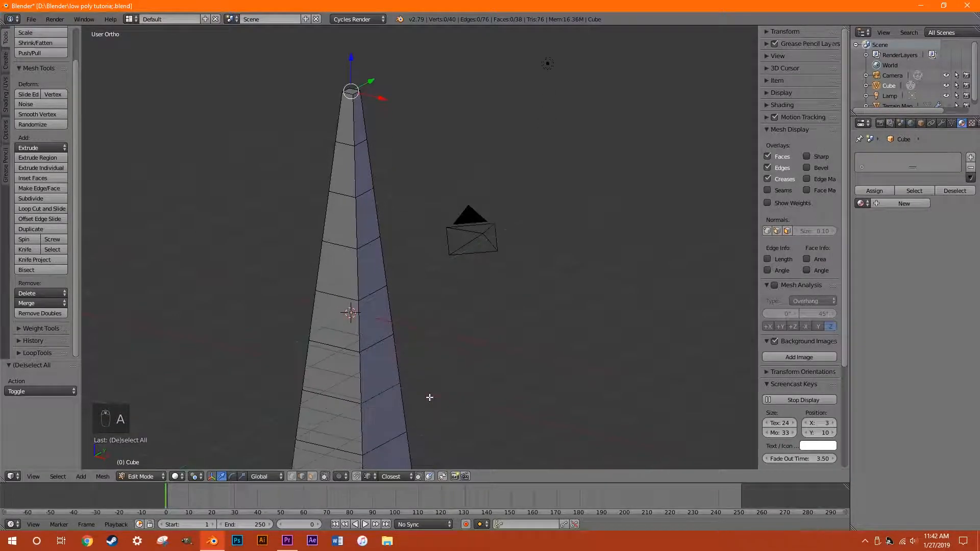
# Enable proportional editing and shift the edge loop just below the origin about -1.32 along X, with a proportional size of about 7.4.
pyautogui.keyDown('alt'); pyautogui.rightClick(348, 309); pyautogui.keyUp('alt')
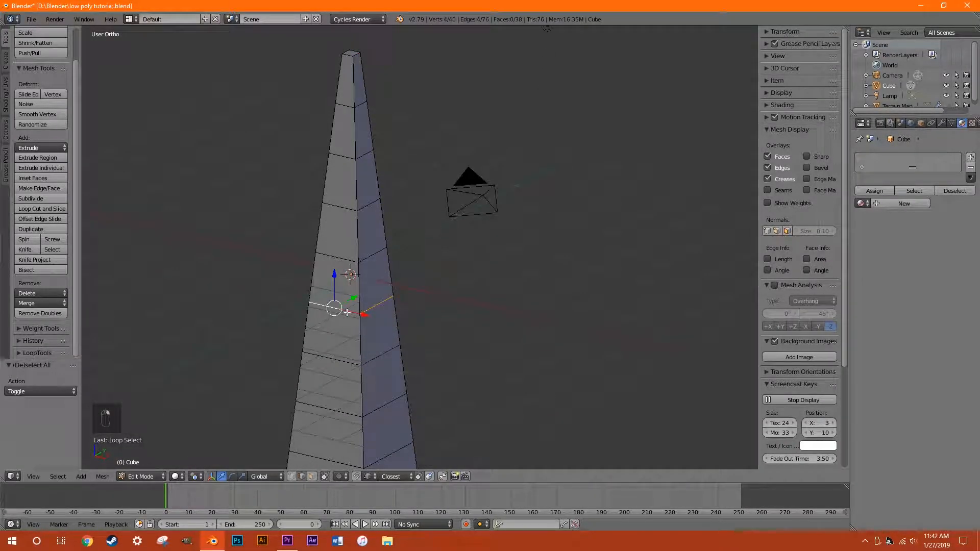
pyautogui.moveTo(215, 343); pyautogui.dragTo(526, 342, button='middle')
pyautogui.press('KP_1')
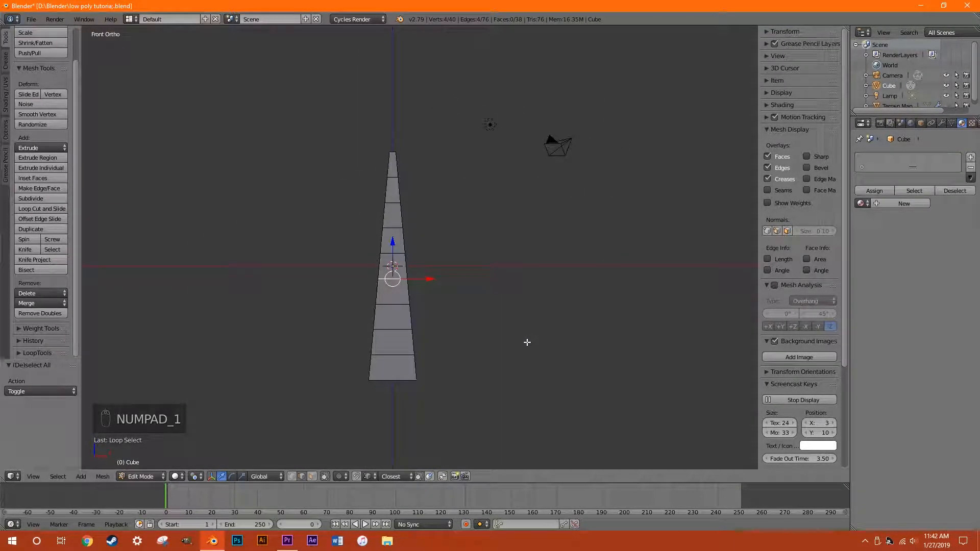
pyautogui.click(339, 477)
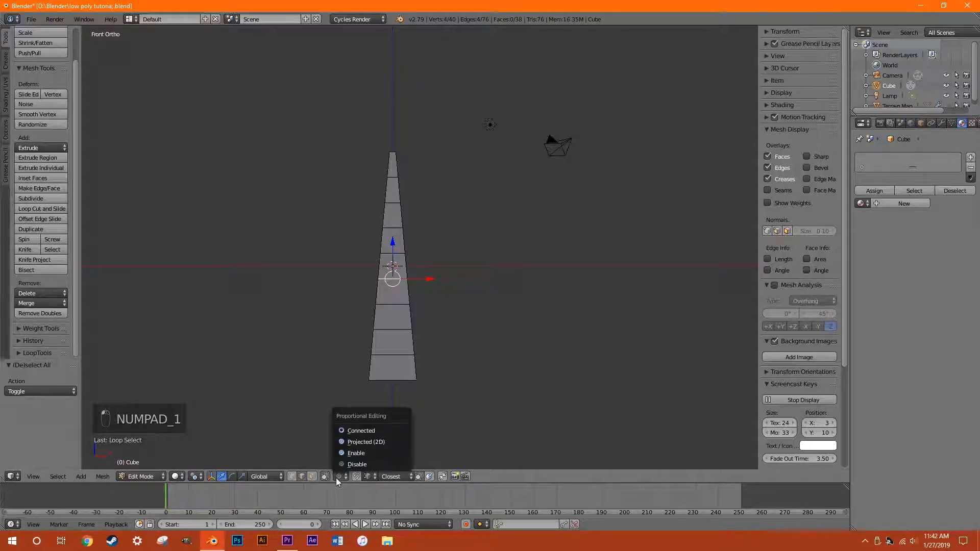
pyautogui.click(366, 451)
pyautogui.press('g')
pyautogui.press('x')
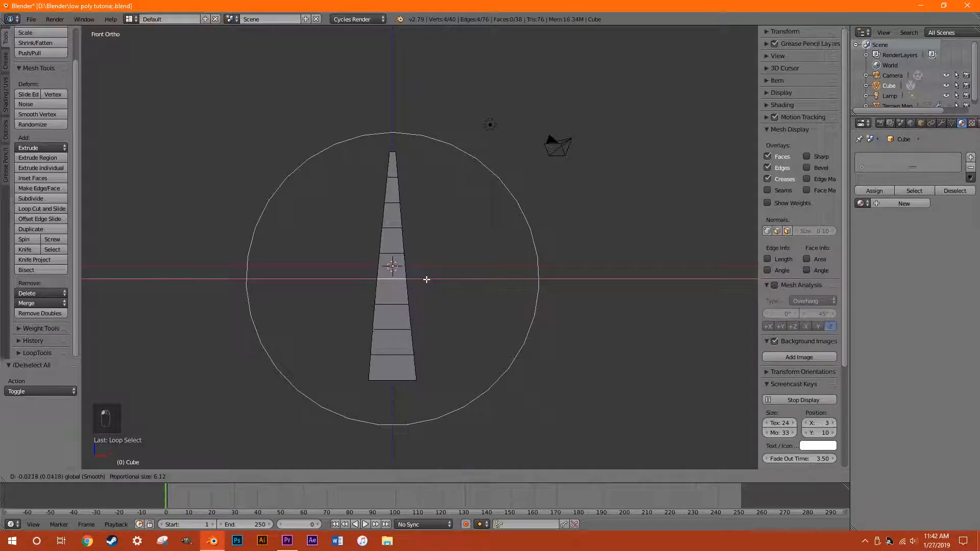
pyautogui.scroll(3, 427, 280)
pyautogui.scroll(-10, 426, 280)
pyautogui.scroll(9, 426, 280)
pyautogui.scroll(-4, 426, 280)
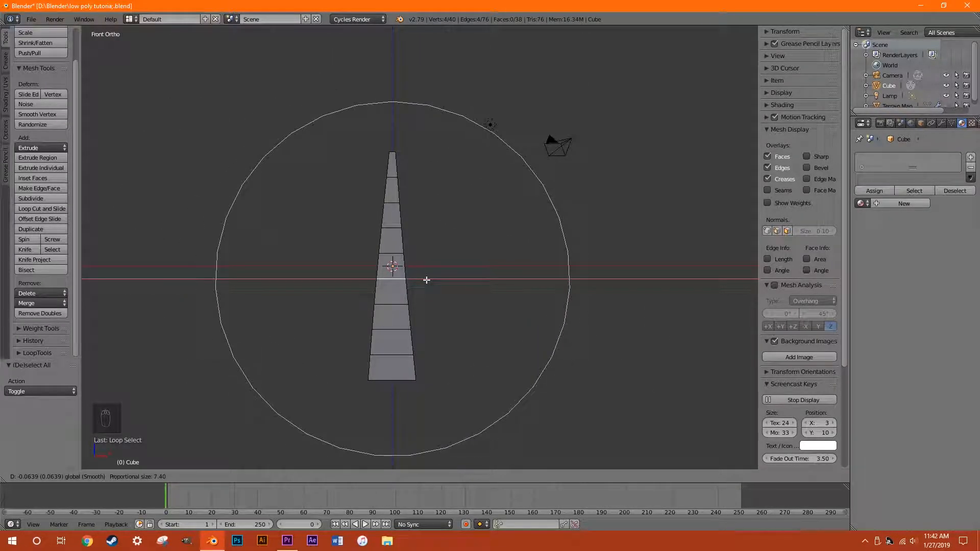
pyautogui.click(397, 284)
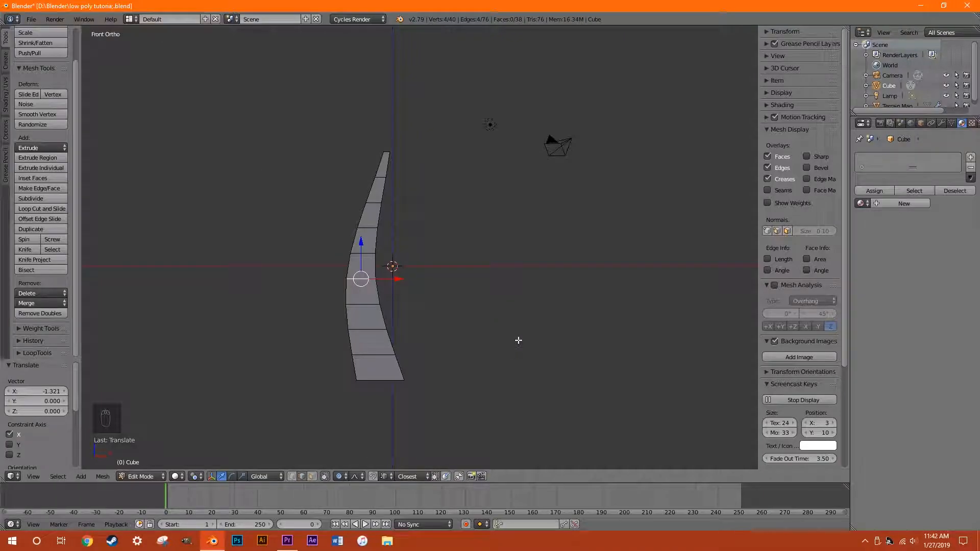
# In Object Mode, stretch the bent trunk about 1.83 times along Z and scale the whole object down uniformly.
pyautogui.press('Tab')
pyautogui.moveTo(516, 328); pyautogui.dragTo(536, 301, button='middle')
pyautogui.press('s')
pyautogui.press('z')
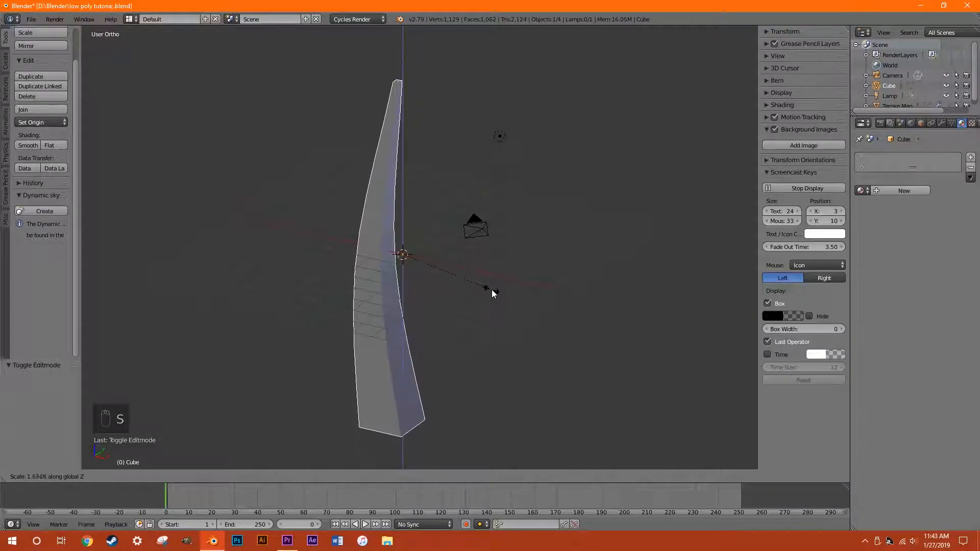
pyautogui.click(501, 293)
pyautogui.press('s')
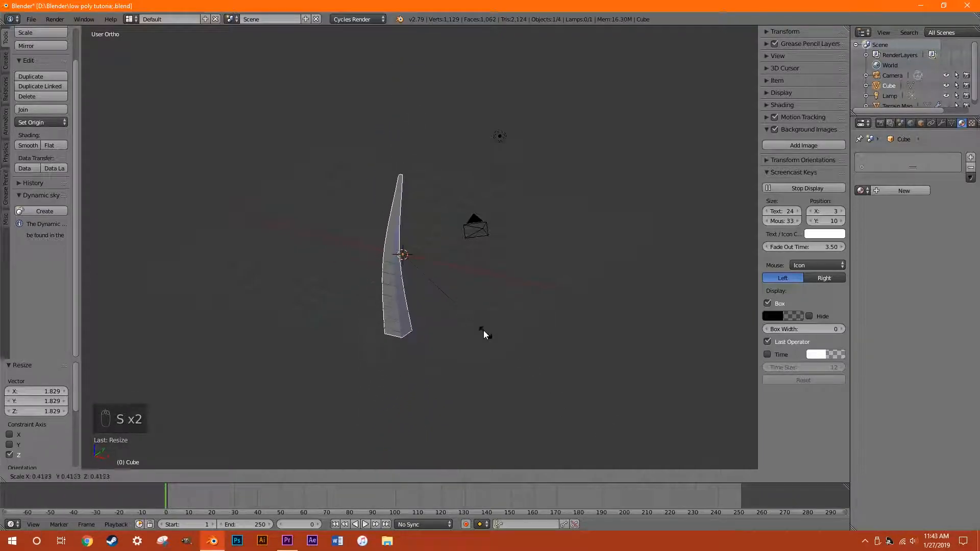
pyautogui.click(465, 313)
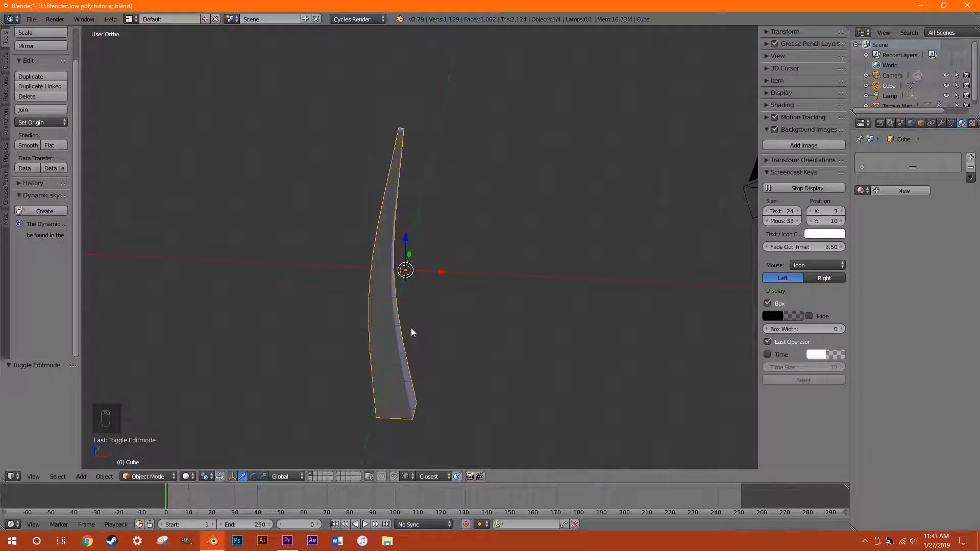
# Return to Edit Mode and disable proportional editing.
pyautogui.press('Tab')
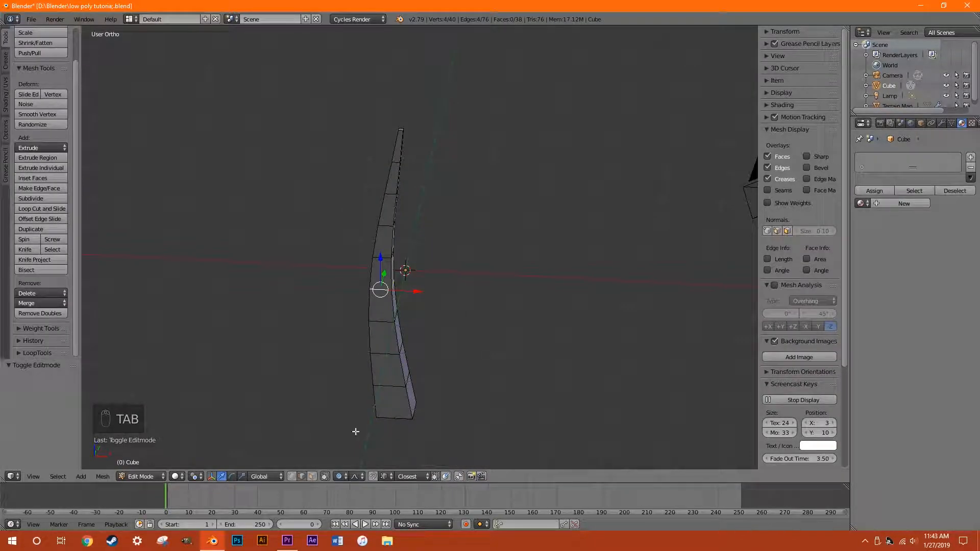
pyautogui.click(346, 477)
pyautogui.click(352, 462)
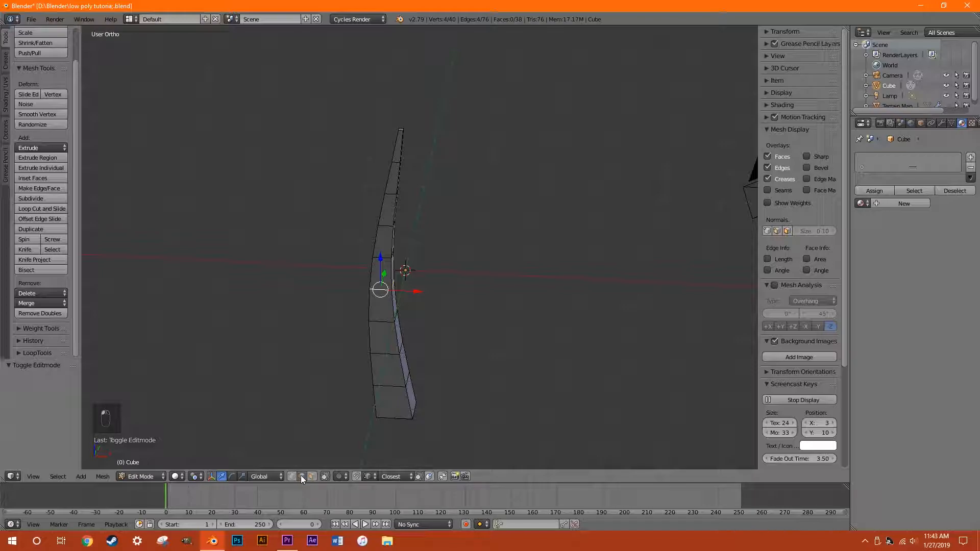
# Select all eight horizontal edge loops between the trunk's base and tip and extrude them in place.
pyautogui.keyDown('alt'); pyautogui.rightClick(386, 389); pyautogui.keyUp('alt')
pyautogui.keyDown('alt'); pyautogui.keyDown('shift'); pyautogui.rightClick(389, 354); pyautogui.keyUp('shift'); pyautogui.keyUp('alt')
pyautogui.keyDown('alt'); pyautogui.keyDown('shift'); pyautogui.rightClick(381, 320); pyautogui.keyUp('shift'); pyautogui.keyUp('alt')
pyautogui.keyDown('alt'); pyautogui.keyDown('shift'); pyautogui.rightClick(383, 289); pyautogui.keyUp('shift'); pyautogui.keyUp('alt')
pyautogui.keyDown('alt'); pyautogui.keyDown('shift'); pyautogui.rightClick(380, 259); pyautogui.keyUp('shift'); pyautogui.keyUp('alt')
pyautogui.keyDown('alt'); pyautogui.keyDown('shift'); pyautogui.rightClick(386, 225); pyautogui.keyUp('shift'); pyautogui.keyUp('alt')
pyautogui.keyDown('alt'); pyautogui.keyDown('shift'); pyautogui.rightClick(394, 194); pyautogui.keyUp('shift'); pyautogui.keyUp('alt')
pyautogui.keyDown('alt'); pyautogui.keyDown('shift'); pyautogui.rightClick(395, 163); pyautogui.keyUp('shift'); pyautogui.keyUp('alt')
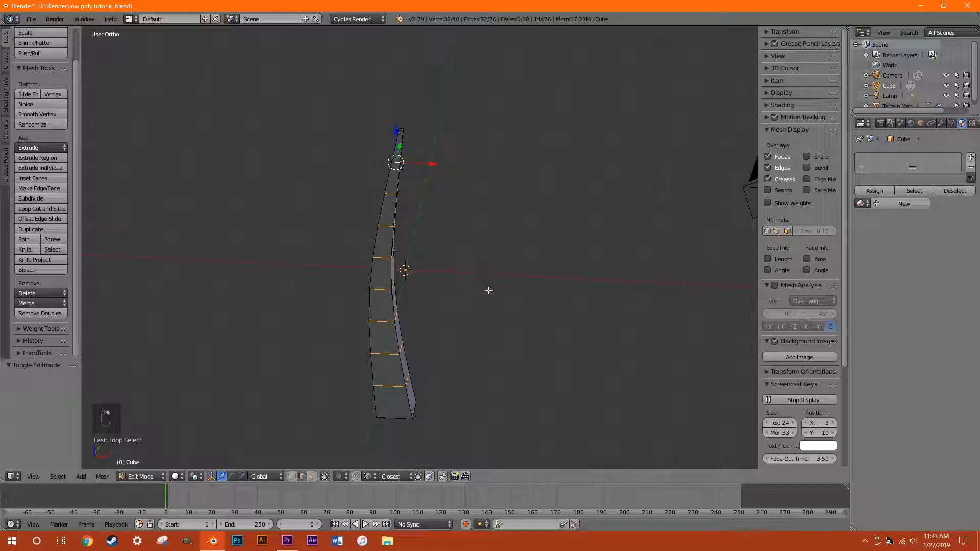
pyautogui.press('e')
pyautogui.rightClick(488, 289)
pyautogui.moveTo(483, 259); pyautogui.dragTo(361, 364, button='middle')
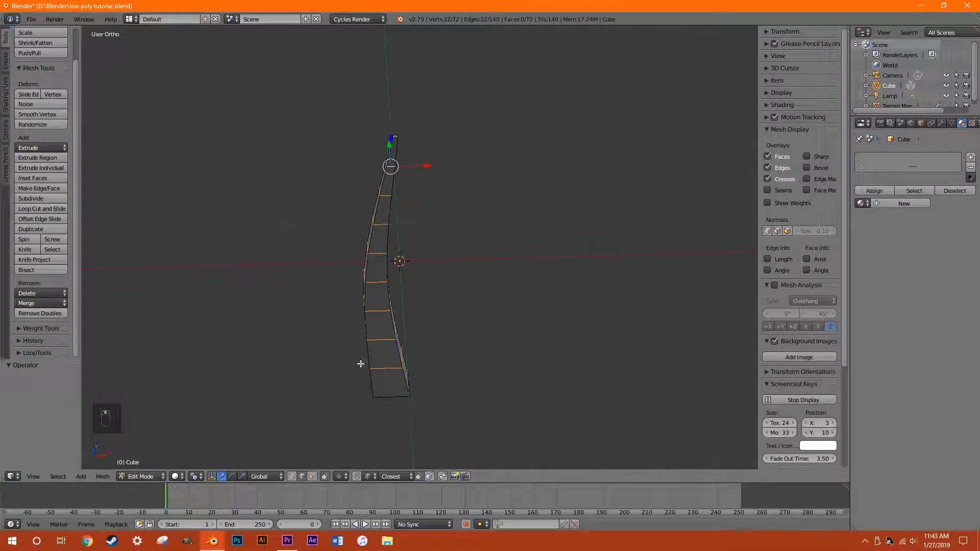
# Set the pivot point to Individual Origins and scale the extruded edge loops up about 1.53 times.
pyautogui.click(199, 478)
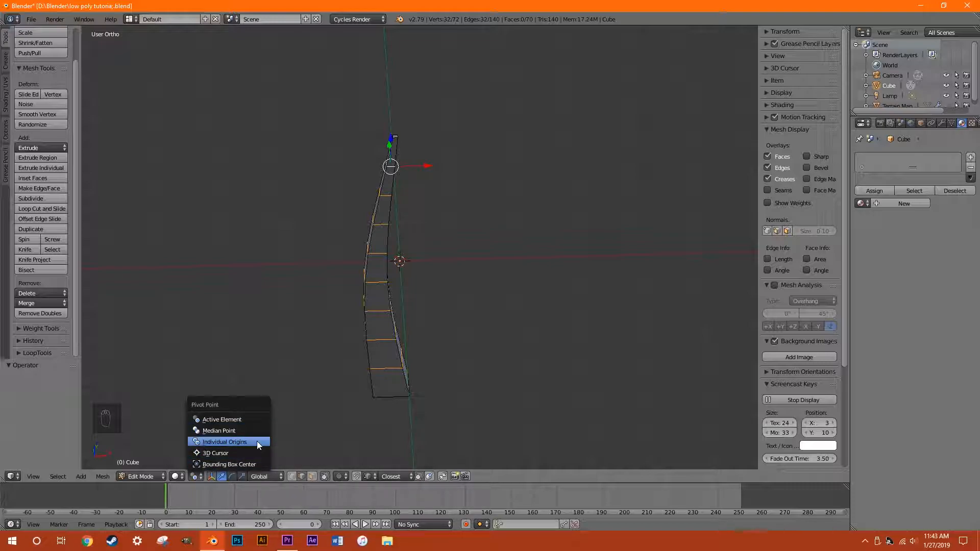
pyautogui.click(241, 442)
pyautogui.moveTo(477, 293); pyautogui.dragTo(477, 326, button='middle')
pyautogui.press('s')
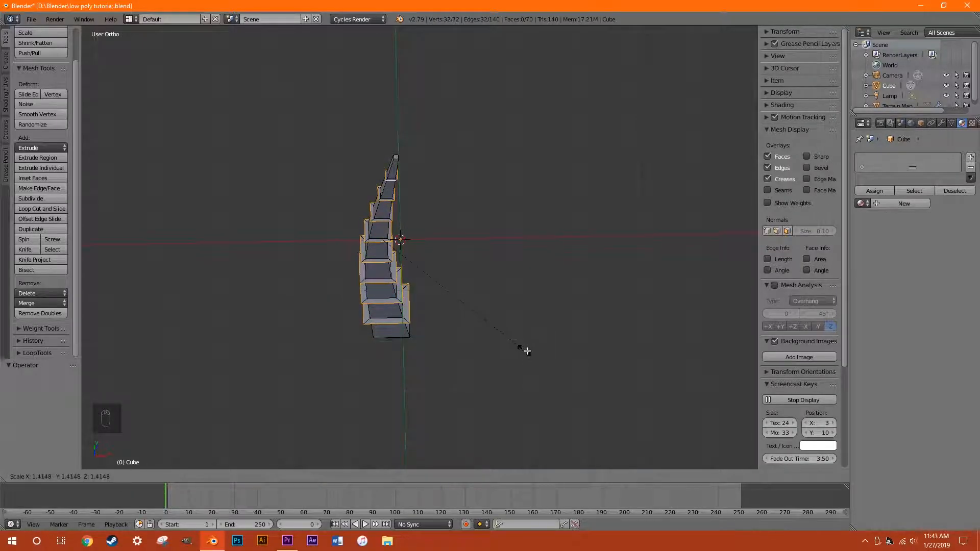
pyautogui.click(538, 358)
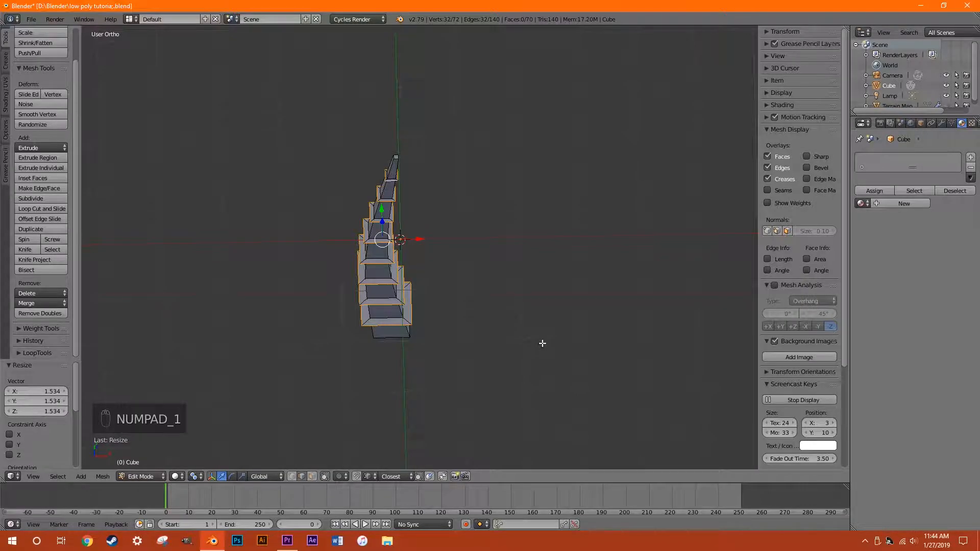
# In front view, move the enlarged loops down about 0.46 along Z to form overlapping bark tiers, and deselect everything.
pyautogui.press('KP_1')
pyautogui.moveTo(383, 258); pyautogui.dragTo(396, 286)
pyautogui.keyDown('shift'); pyautogui.scroll(-5, 398, 287); pyautogui.keyUp('shift')
pyautogui.scroll(2, 406, 357)
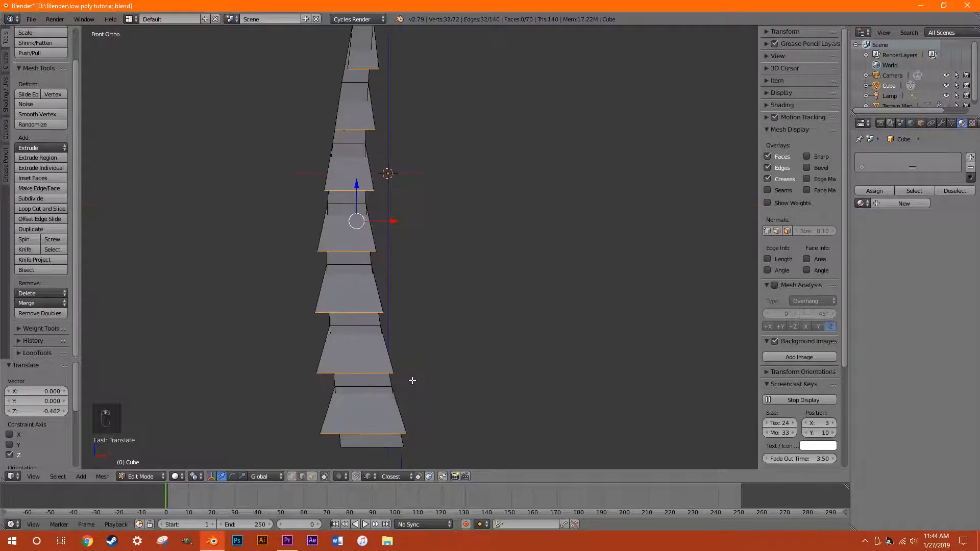
pyautogui.moveTo(376, 435); pyautogui.dragTo(353, 392, button='middle')
pyautogui.press('a')
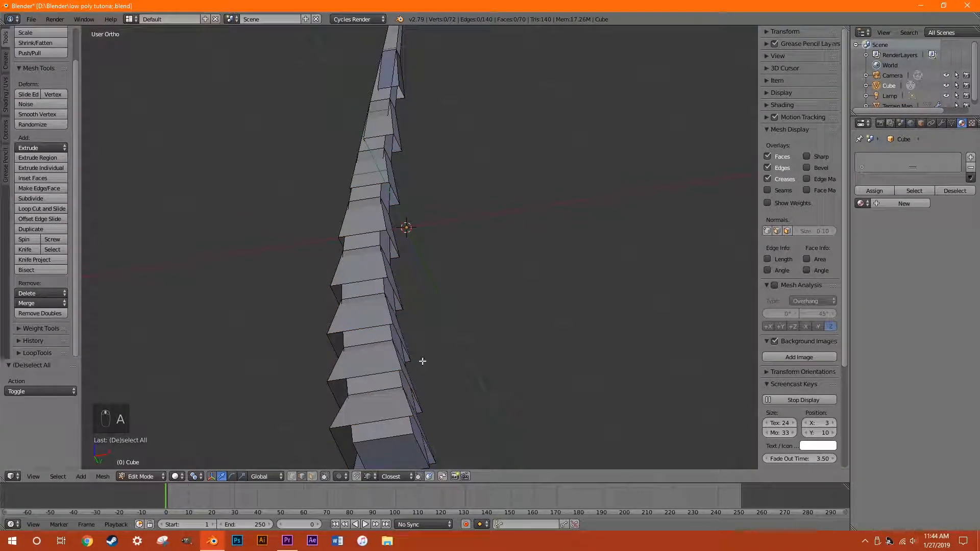
# Select the lowest flared edge loop and shift it about 0.075 along X.
pyautogui.keyDown('shift'); pyautogui.scroll(-2, 424, 360); pyautogui.keyUp('shift')
pyautogui.keyDown('alt'); pyautogui.rightClick(381, 381); pyautogui.keyUp('alt')
pyautogui.moveTo(437, 346); pyautogui.dragTo(450, 367, button='middle')
pyautogui.press('g')
pyautogui.press('x')
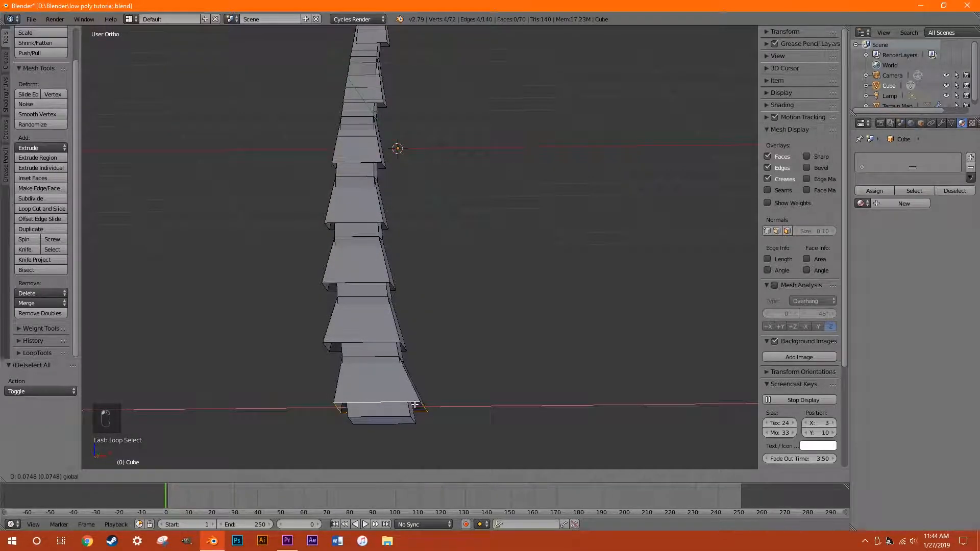
pyautogui.moveTo(416, 405); pyautogui.dragTo(416, 405)
# Nudge the second and third flared edge loops from the base individually to offset the bark tiers.
pyautogui.keyDown('alt'); pyautogui.rightClick(375, 341); pyautogui.keyUp('alt')
pyautogui.moveTo(403, 348); pyautogui.dragTo(411, 346)
pyautogui.keyDown('alt'); pyautogui.rightClick(368, 282); pyautogui.keyUp('alt')
pyautogui.moveTo(396, 288); pyautogui.dragTo(398, 309)
pyautogui.keyDown('shift'); pyautogui.scroll(6, 373, 302); pyautogui.keyUp('shift')
pyautogui.keyDown('shift'); pyautogui.scroll(5, 376, 323); pyautogui.keyUp('shift')
# Adjust the flared loops higher up the trunk one by one, and rescale the second-highest one.
pyautogui.keyDown('alt'); pyautogui.rightClick(358, 365); pyautogui.keyUp('alt')
pyautogui.keyDown('alt'); pyautogui.rightClick(362, 301); pyautogui.keyUp('alt')
pyautogui.keyDown('alt'); pyautogui.rightClick(369, 245); pyautogui.keyUp('alt')
pyautogui.moveTo(408, 247); pyautogui.dragTo(411, 254)
pyautogui.keyDown('shift'); pyautogui.scroll(5, 401, 247); pyautogui.keyUp('shift')
pyautogui.keyDown('alt'); pyautogui.rightClick(377, 247); pyautogui.keyUp('alt')
pyautogui.keyDown('shift'); pyautogui.scroll(5, 393, 249); pyautogui.keyUp('shift')
pyautogui.keyDown('alt'); pyautogui.rightClick(384, 249); pyautogui.keyUp('alt')
pyautogui.press('s')
pyautogui.click(427, 278)
# Select the dark face loop of the uppermost bark tier in face select mode and recalculate its normals.
pyautogui.press('Tab')
pyautogui.moveTo(458, 301); pyautogui.dragTo(430, 337, button='middle')
pyautogui.press('Tab')
pyautogui.scroll(6, 442, 255)
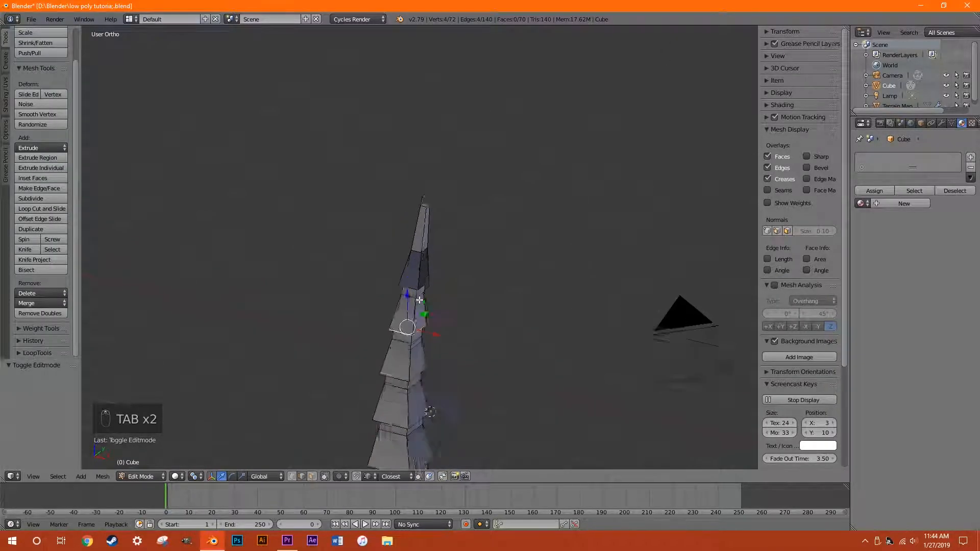
pyautogui.click(312, 477)
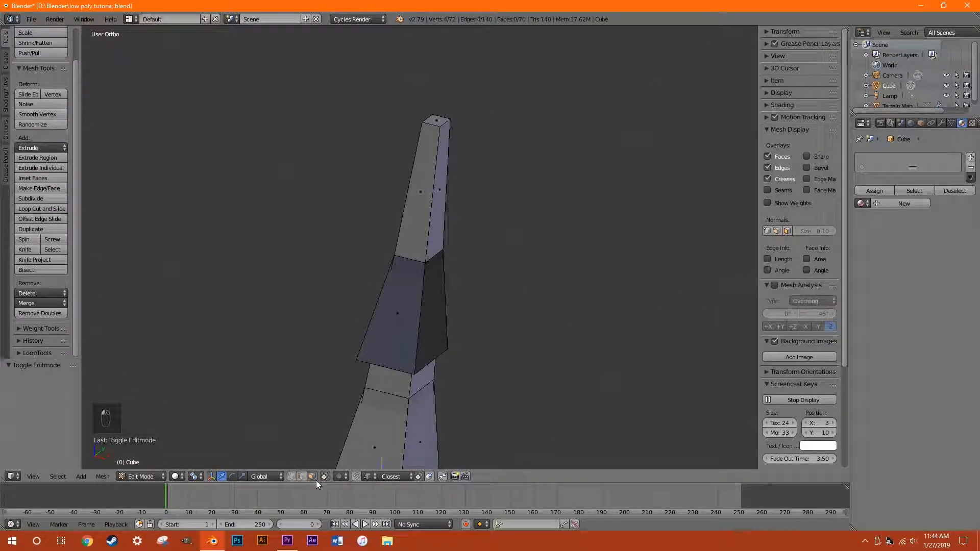
pyautogui.keyDown('alt'); pyautogui.rightClick(445, 309); pyautogui.keyUp('alt')
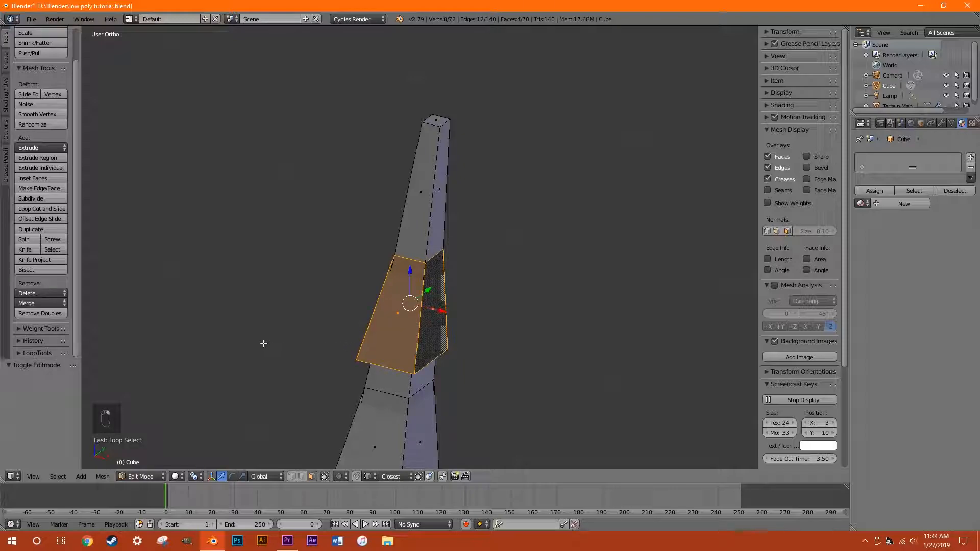
pyautogui.moveTo(301, 340); pyautogui.dragTo(276, 357, button='middle')
pyautogui.click(6, 97)
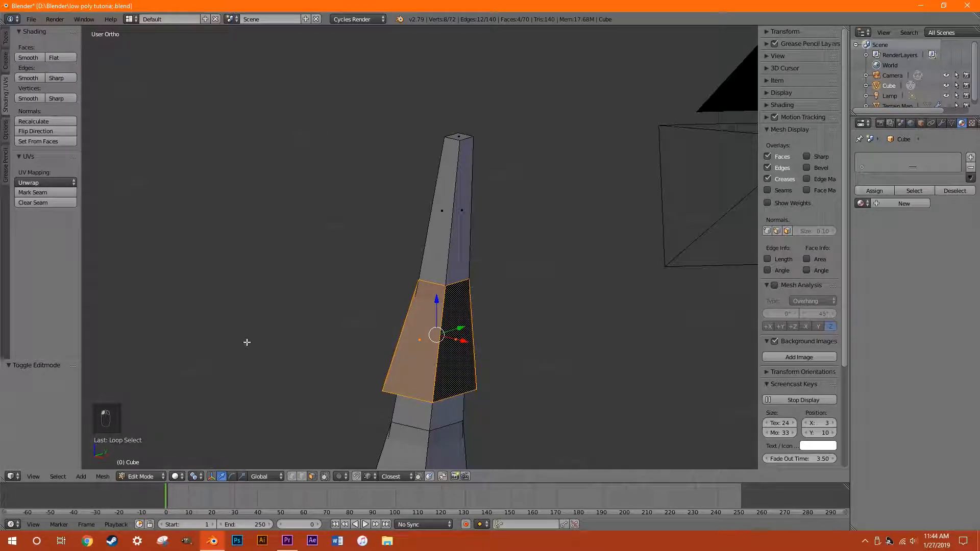
pyautogui.click(56, 121)
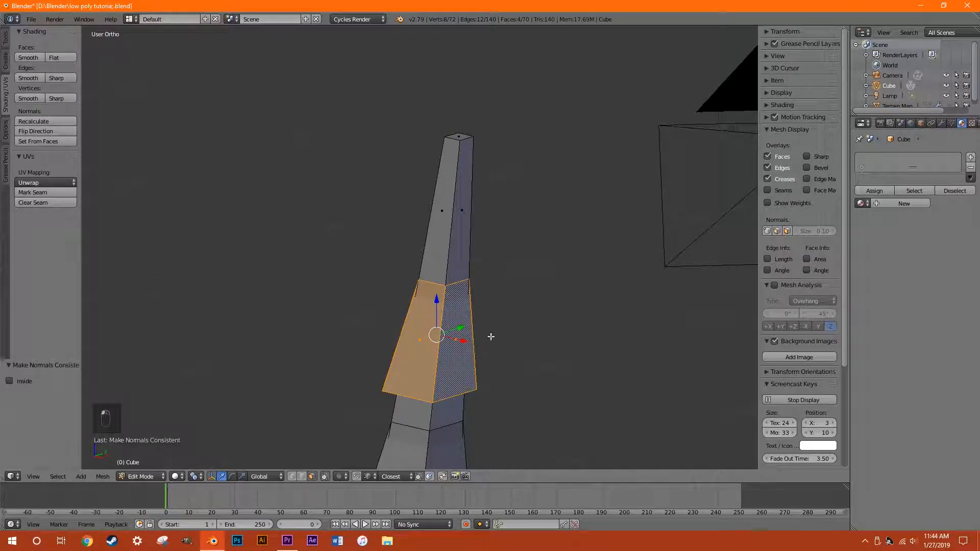
# Return to Object Mode, check the trunk from another side, and hide it.
pyautogui.press('Tab')
pyautogui.scroll(-5, 455, 333)
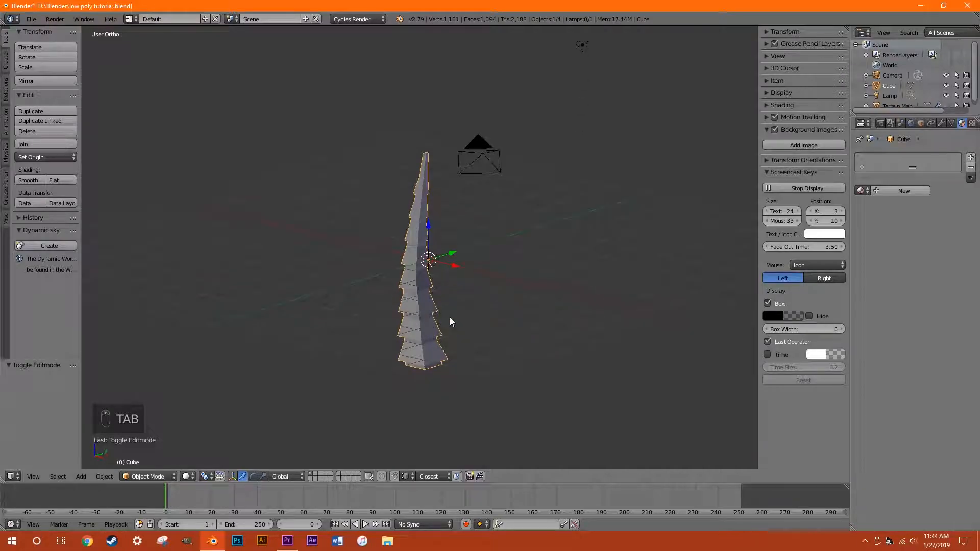
pyautogui.moveTo(427, 306); pyautogui.dragTo(448, 306, button='middle')
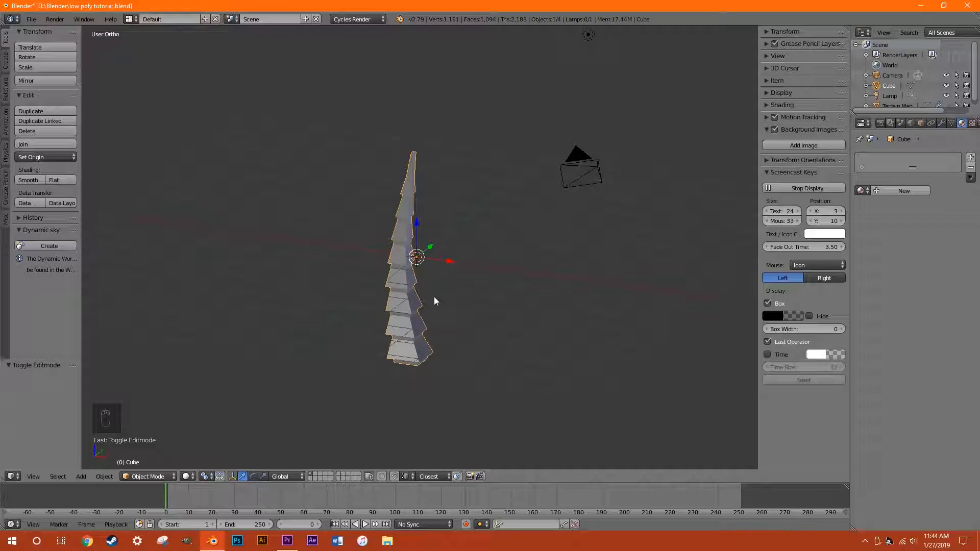
pyautogui.scroll(3, 427, 304)
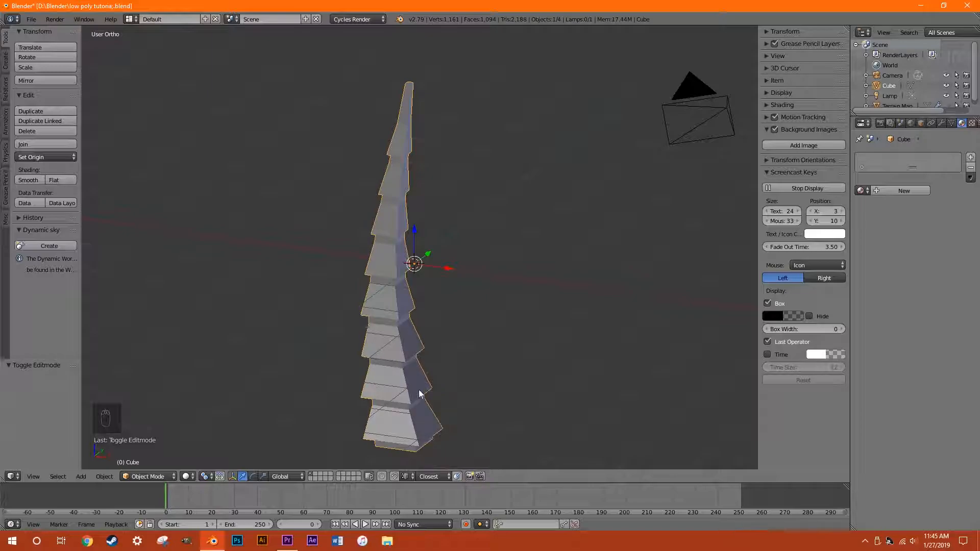
pyautogui.scroll(-2, 418, 393)
pyautogui.press('h')
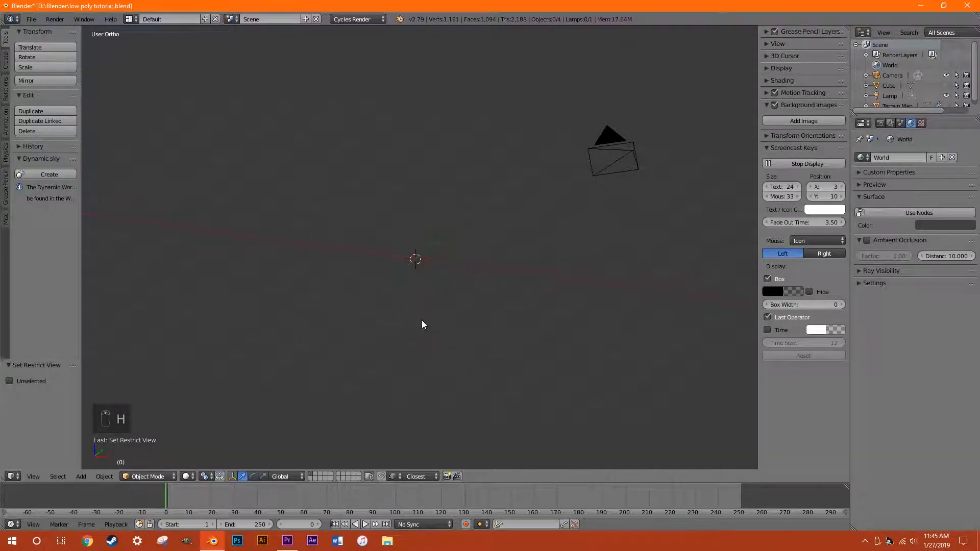
# Add a plane at the origin and stretch it along X into a long strip.
pyautogui.hotkey('shift', 'a')
pyautogui.click(462, 325)
pyautogui.moveTo(396, 287); pyautogui.dragTo(430, 321, button='middle')
pyautogui.press('s')
pyautogui.press('x')
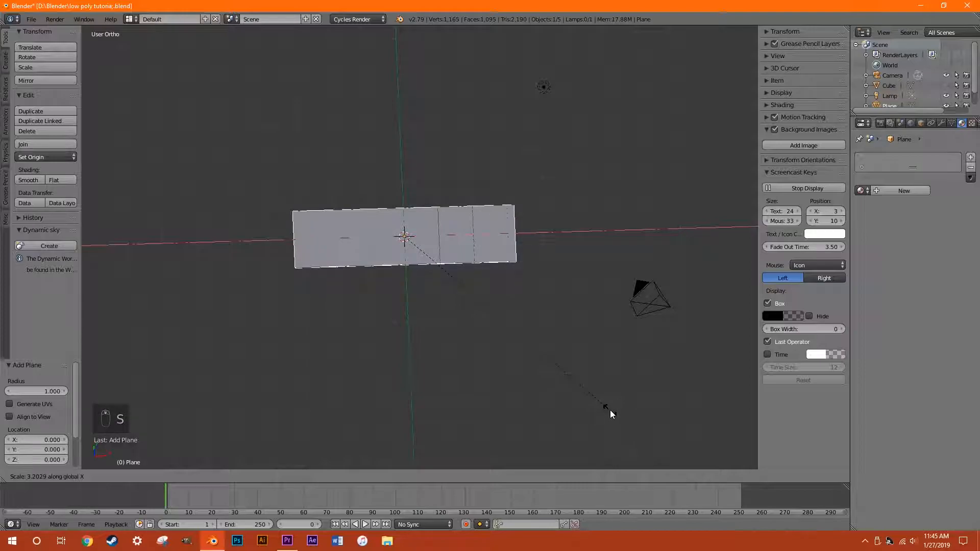
pyautogui.click(563, 381)
# In Edit Mode, add one centred lengthwise loop cut and two evenly spaced crosswise loop cuts to the plane.
pyautogui.press('Tab')
pyautogui.scroll(4, 474, 323)
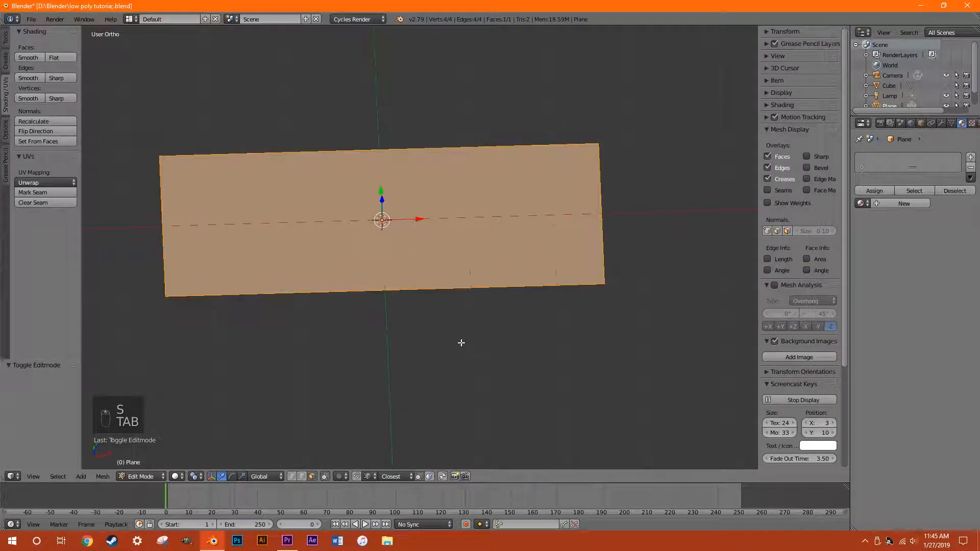
pyautogui.hotkey('ctrl', 'r')
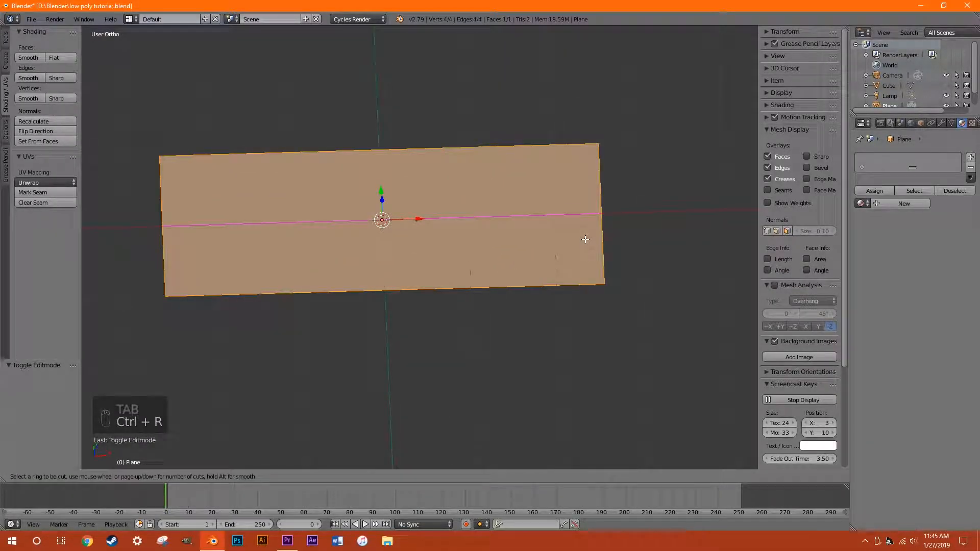
pyautogui.click(585, 238)
pyautogui.rightClick(591, 220)
pyautogui.keyDown('shift'); pyautogui.scroll(3, 477, 373); pyautogui.keyUp('shift')
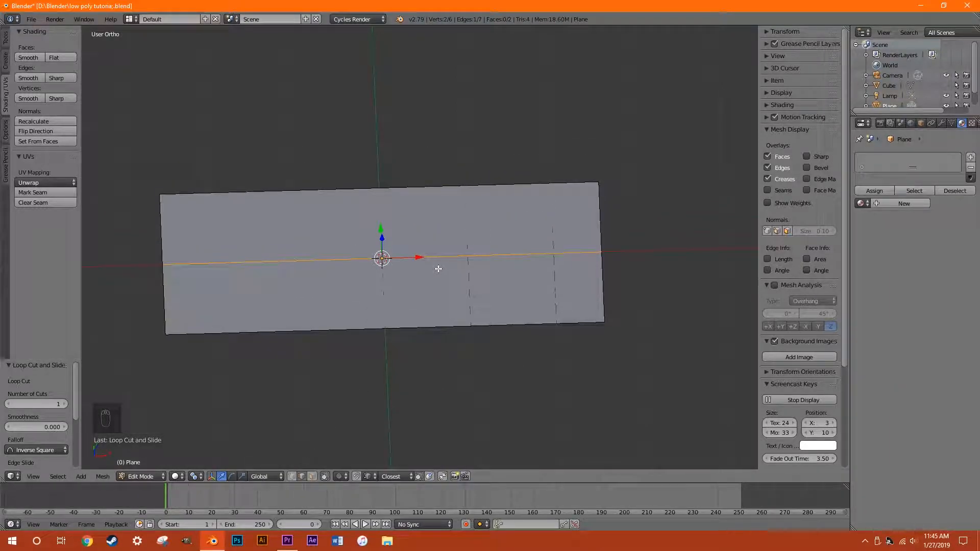
pyautogui.hotkey('ctrl', 'r')
pyautogui.scroll(1, 387, 255)
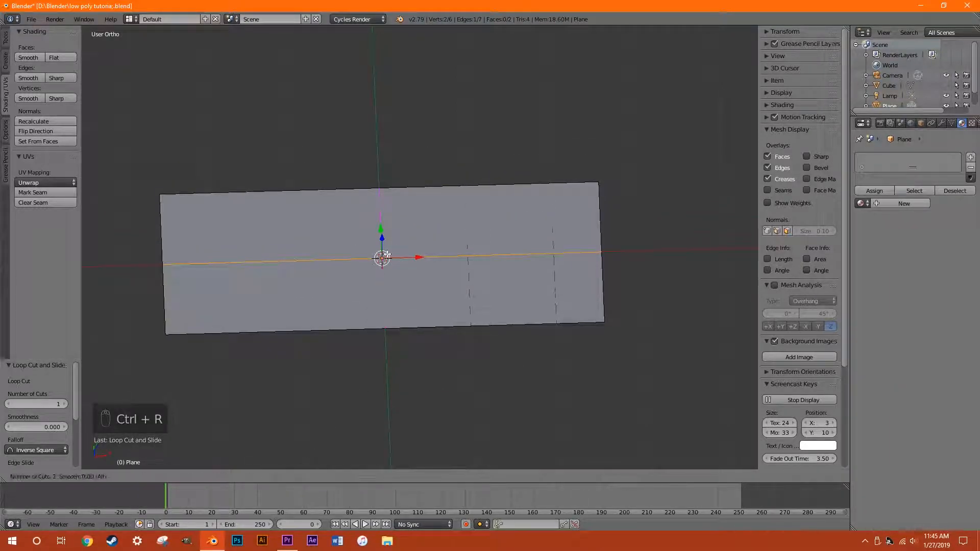
pyautogui.click(386, 255)
pyautogui.rightClick(384, 255)
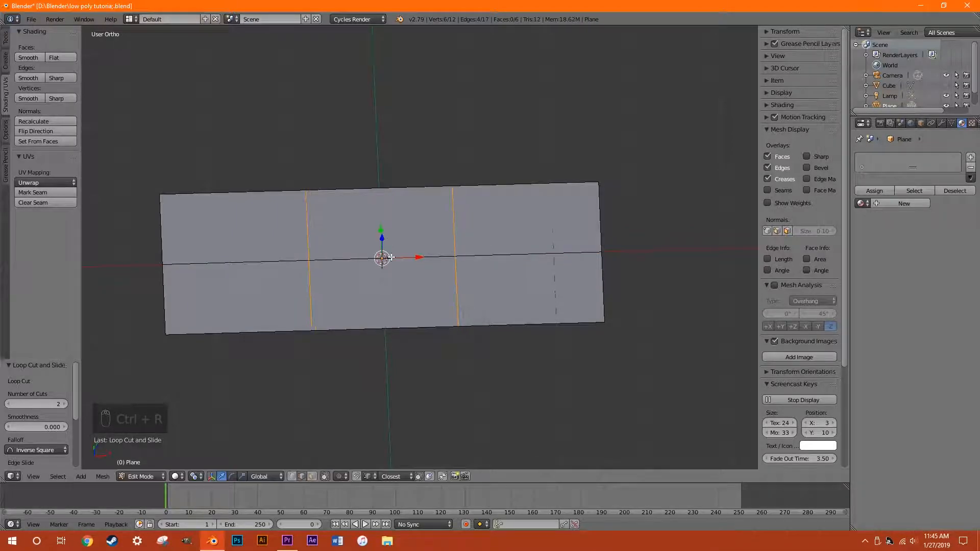
# In vertex select mode, delete the outer row of four vertices on the plane's +Y side, leaving half the strip.
pyautogui.click(290, 475)
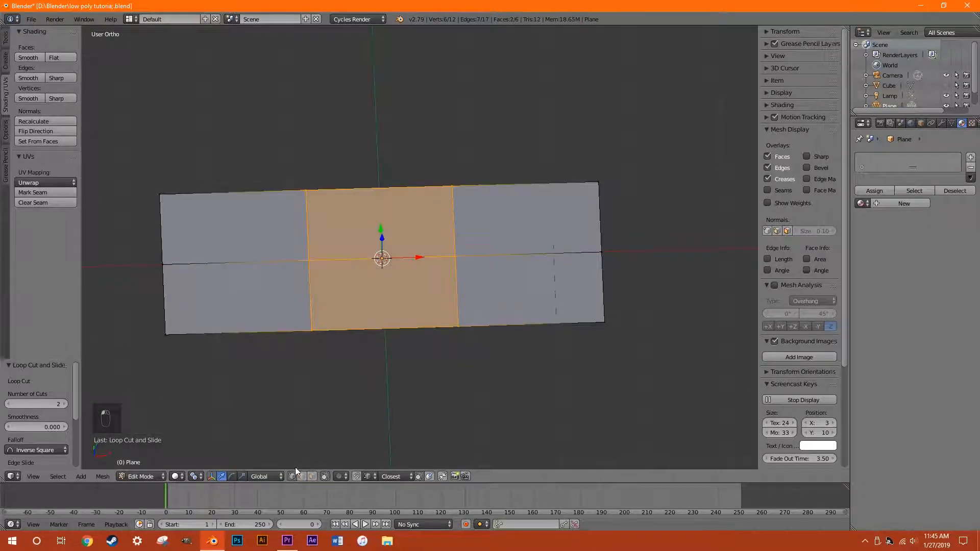
pyautogui.rightClick(453, 186)
pyautogui.moveTo(670, 151); pyautogui.dragTo(663, 136, button='middle')
pyautogui.press('b')
pyautogui.moveTo(700, 116); pyautogui.dragTo(107, 209)
pyautogui.press('x')
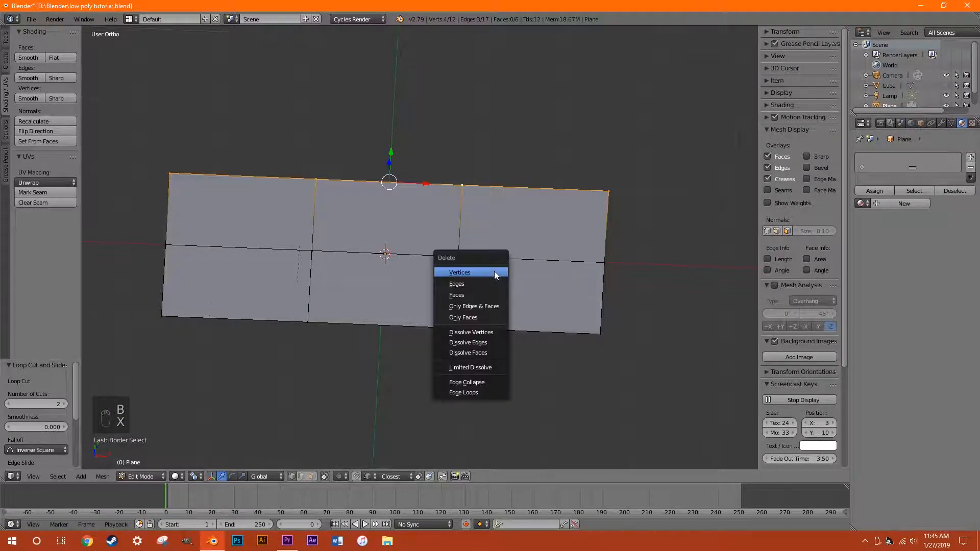
pyautogui.click(495, 271)
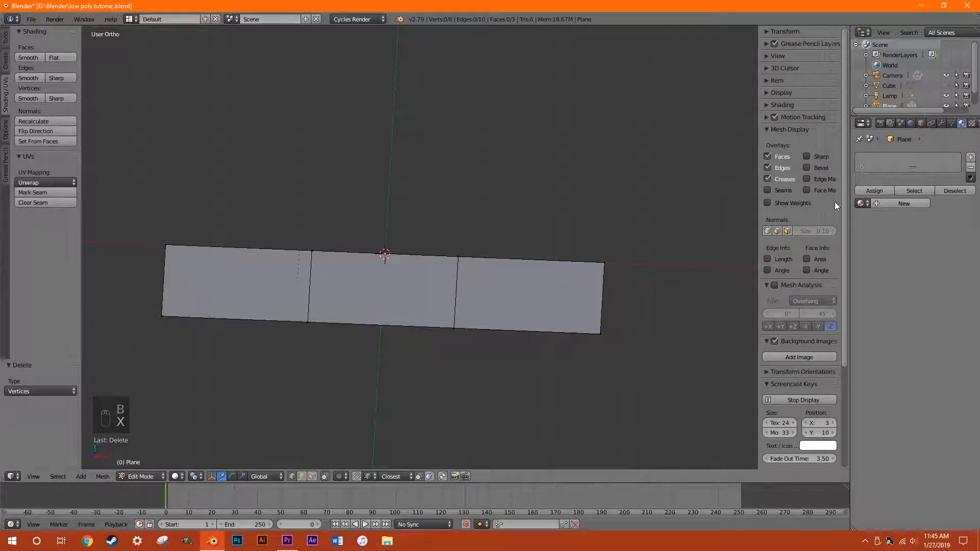
# Add a Mirror modifier to the half strip and mirror it along Y instead of X.
pyautogui.click(945, 127)
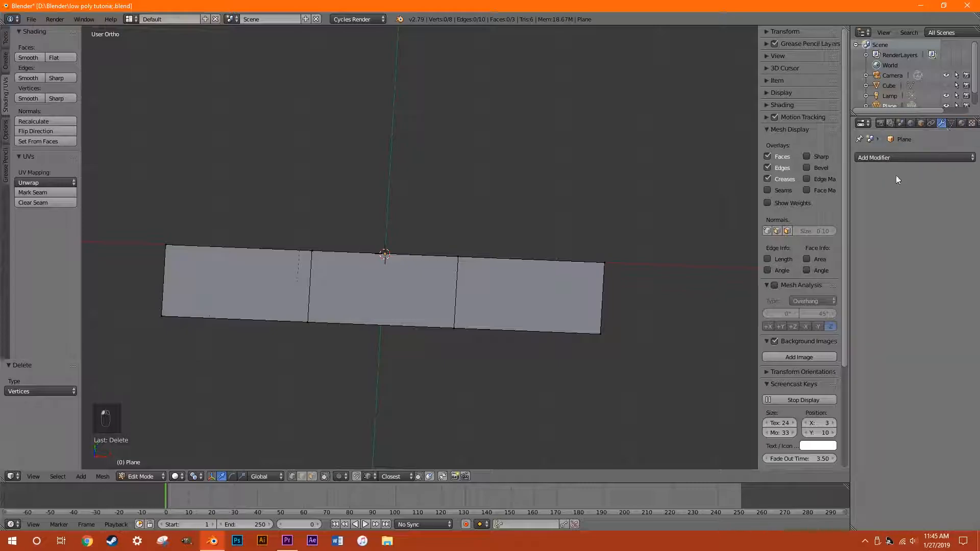
pyautogui.click(895, 157)
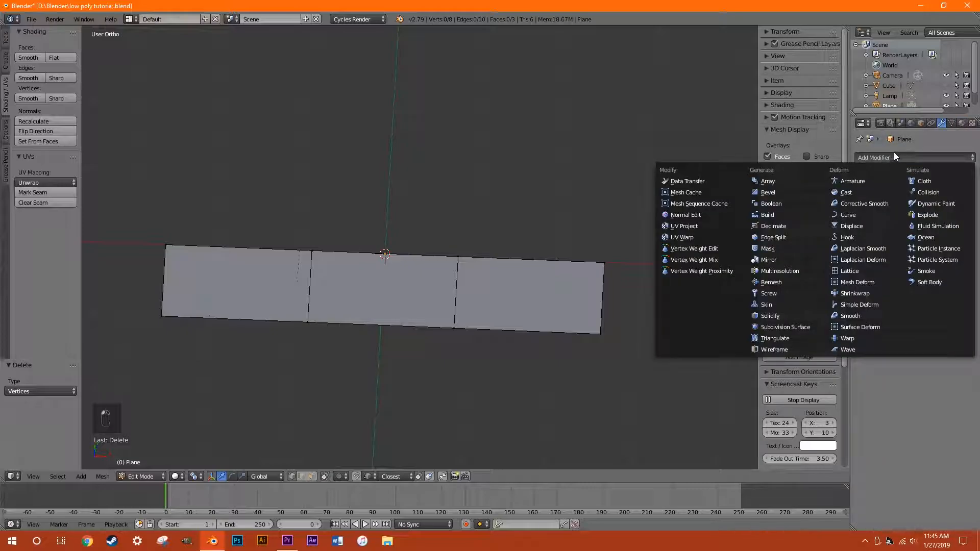
pyautogui.click(783, 261)
pyautogui.moveTo(425, 406); pyautogui.dragTo(491, 332, button='middle')
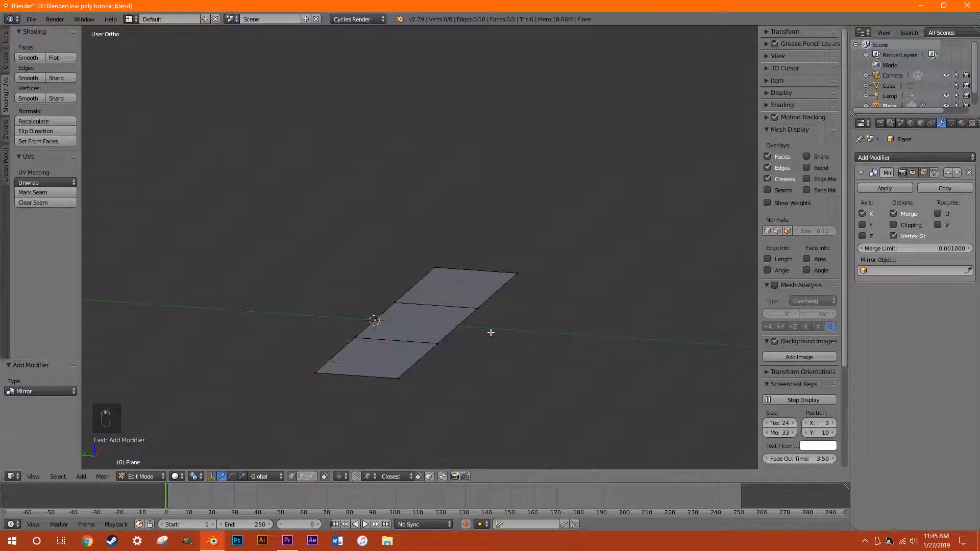
pyautogui.click(863, 225)
pyautogui.rightClick(517, 274)
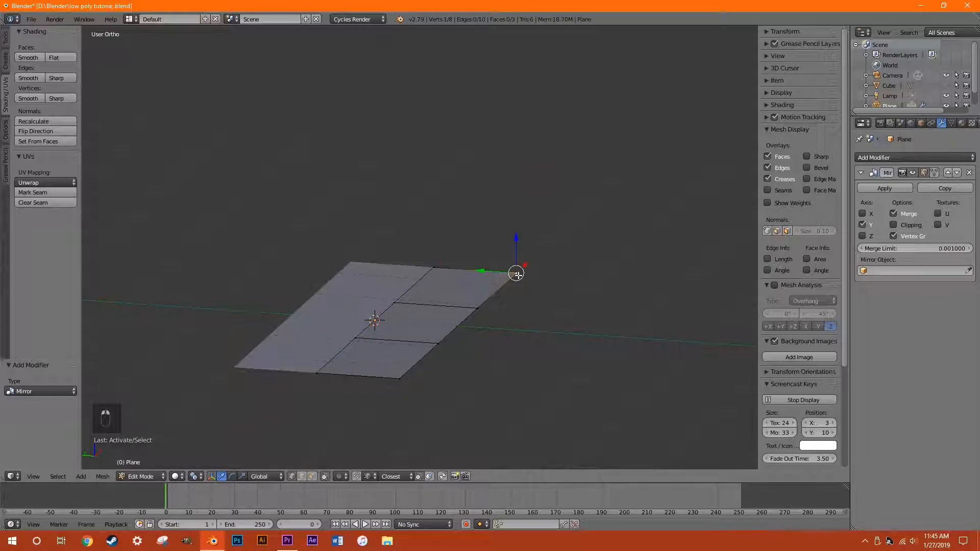
pyautogui.press('g')
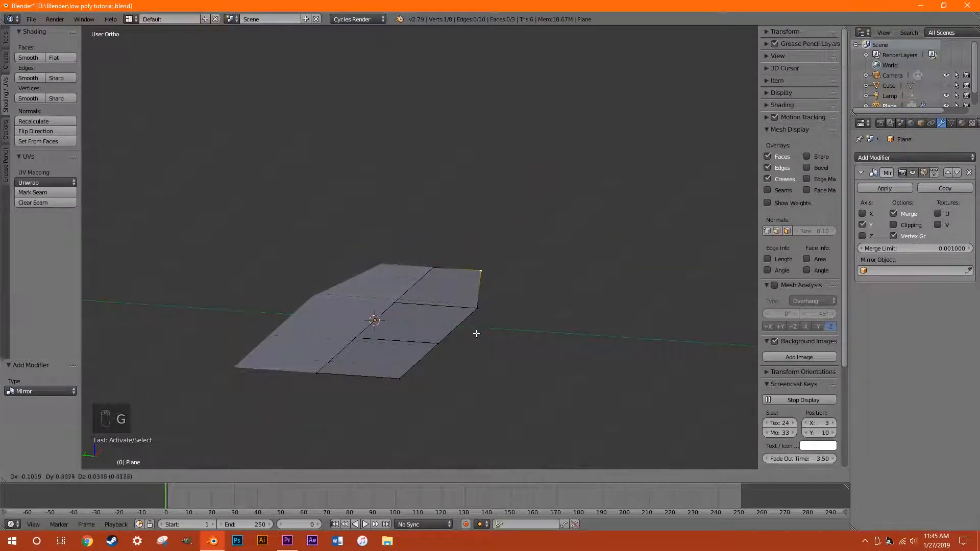
pyautogui.click(533, 322)
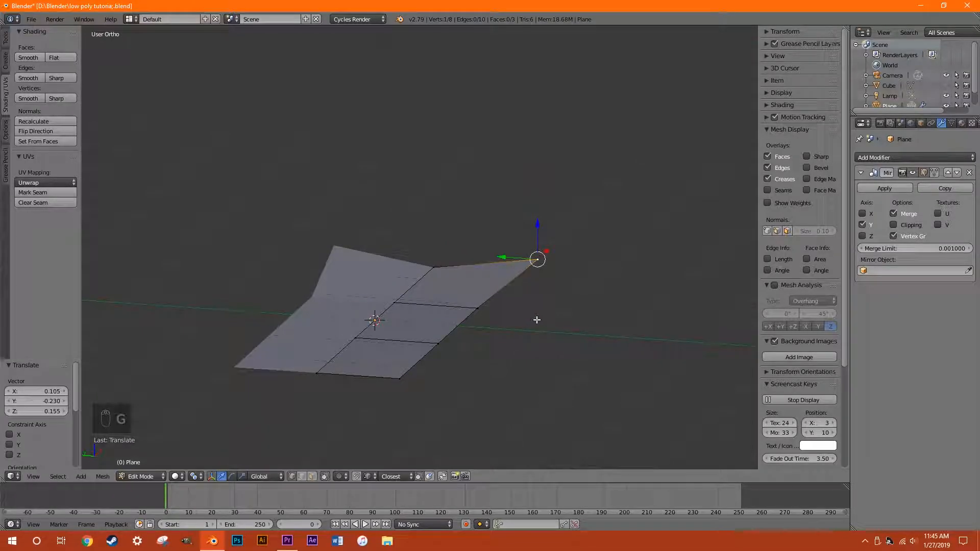
pyautogui.hotkey('ctrl', 'z')
# Taper the leaf by moving the outer corner vertices at both ends inward along Y, the wider end's by about 0.48.
pyautogui.moveTo(582, 310); pyautogui.dragTo(603, 62, button='middle')
pyautogui.moveTo(443, 411); pyautogui.dragTo(507, 396)
pyautogui.click(319, 161)
pyautogui.moveTo(351, 156); pyautogui.dragTo(390, 154)
pyautogui.moveTo(269, 423); pyautogui.dragTo(347, 432, button='middle')
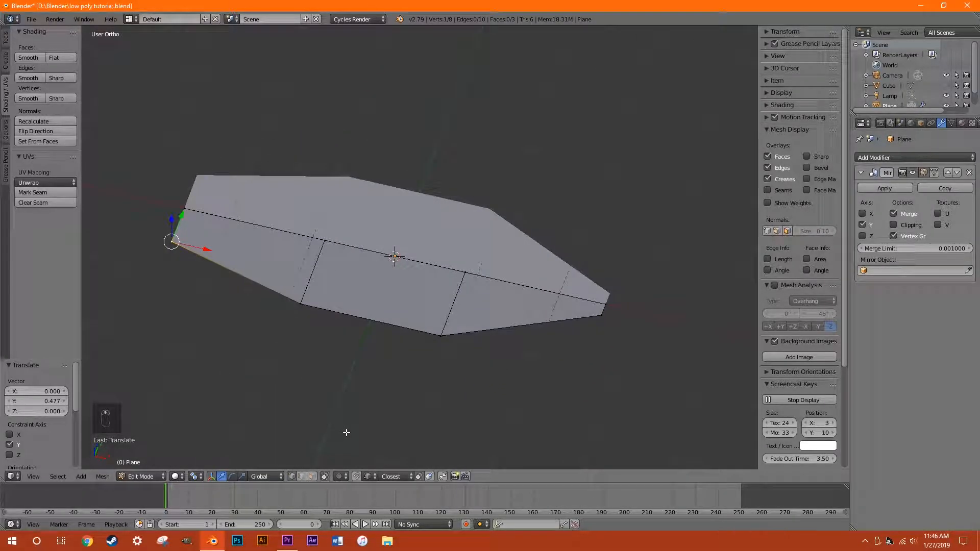
# Select the four vertices of the leaf's middle face and raise them about 0.59 along Z.
pyautogui.keyDown('shift'); pyautogui.click(444, 336); pyautogui.keyUp('shift')
pyautogui.keyDown('shift'); pyautogui.rightClick(323, 239); pyautogui.keyUp('shift')
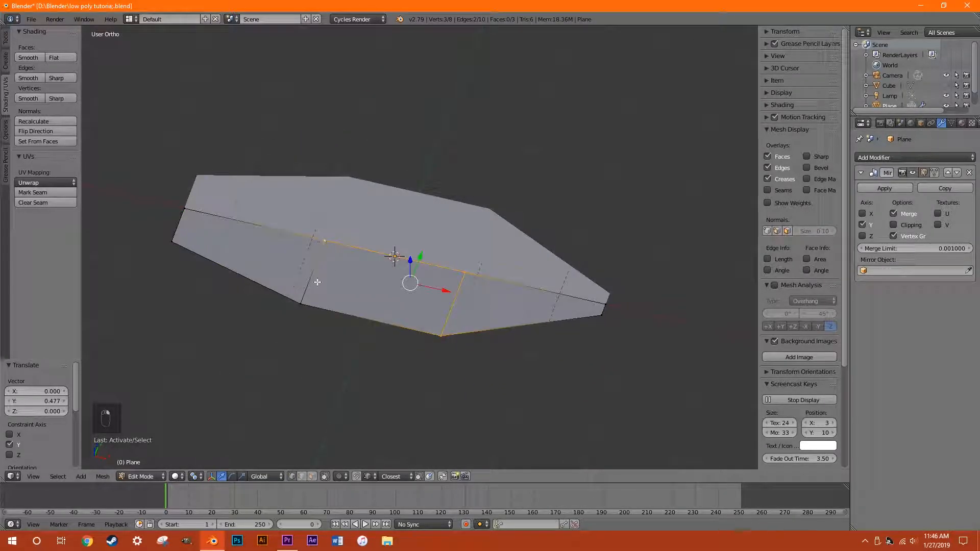
pyautogui.keyDown('shift'); pyautogui.rightClick(310, 301); pyautogui.keyUp('shift')
pyautogui.moveTo(361, 399); pyautogui.dragTo(369, 269, button='middle')
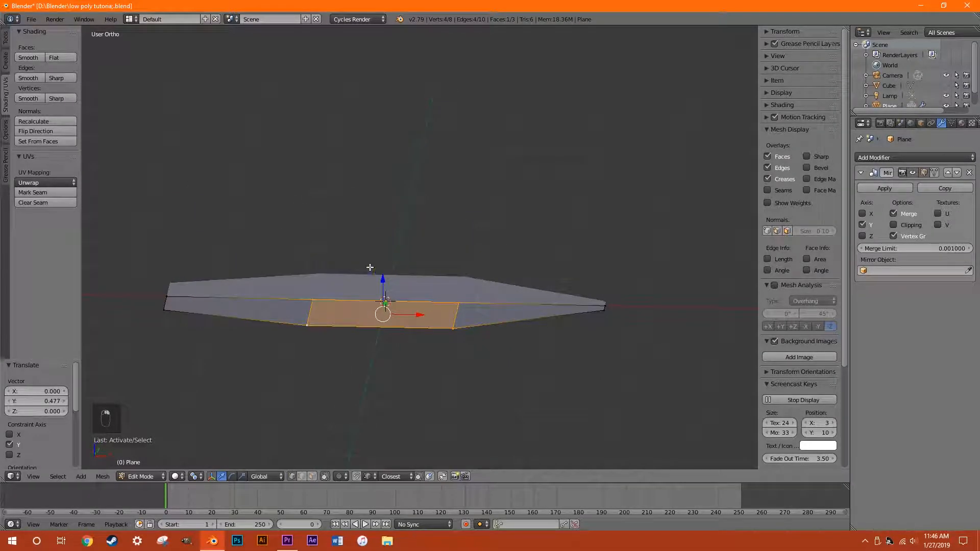
pyautogui.moveTo(381, 280); pyautogui.dragTo(402, 232)
pyautogui.moveTo(659, 373); pyautogui.dragTo(526, 383, button='middle')
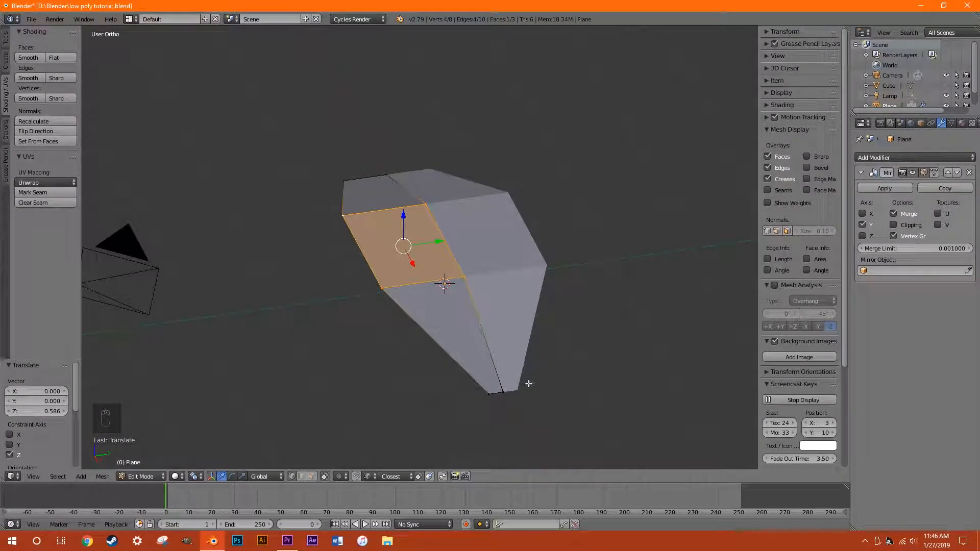
# Leave edit mode and apply the leaf's Mirror modifier.
pyautogui.click(886, 188)
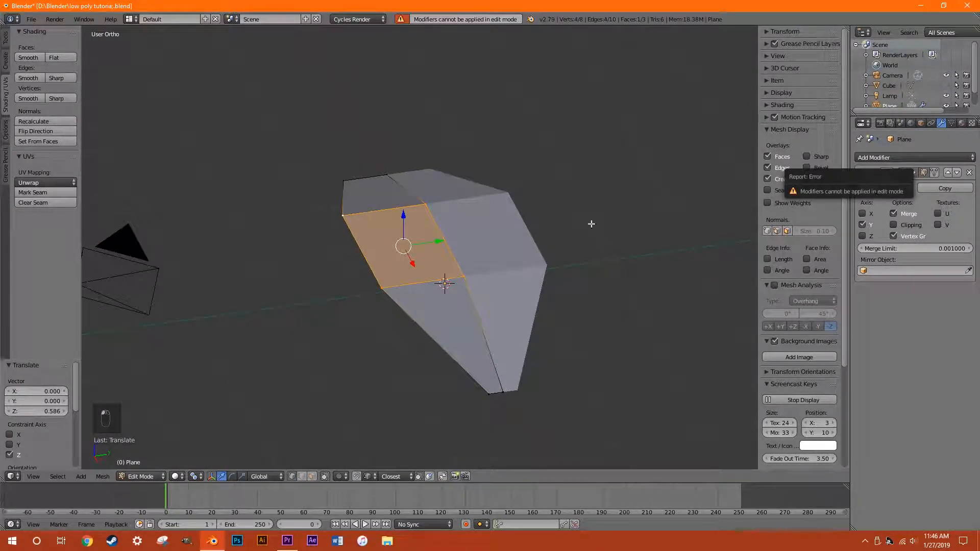
pyautogui.press('Tab')
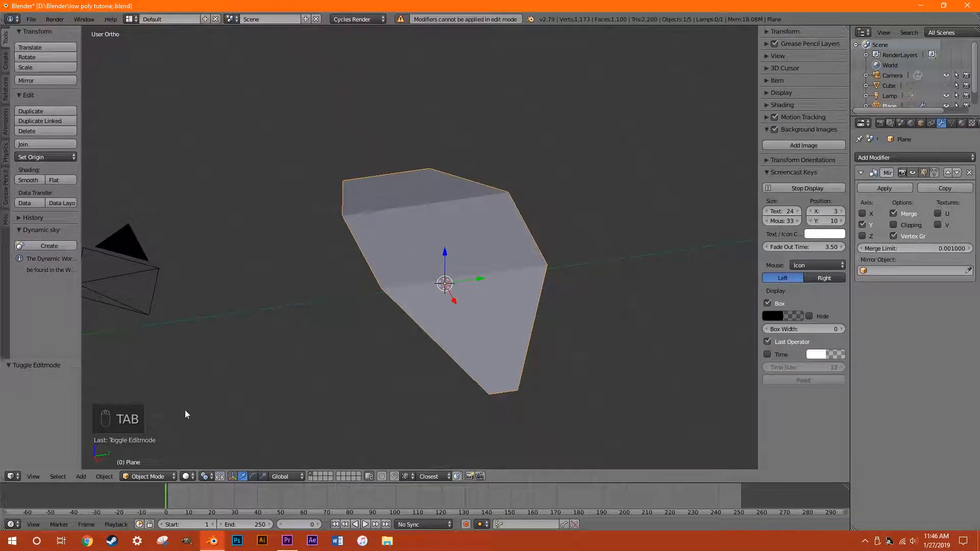
pyautogui.click(880, 188)
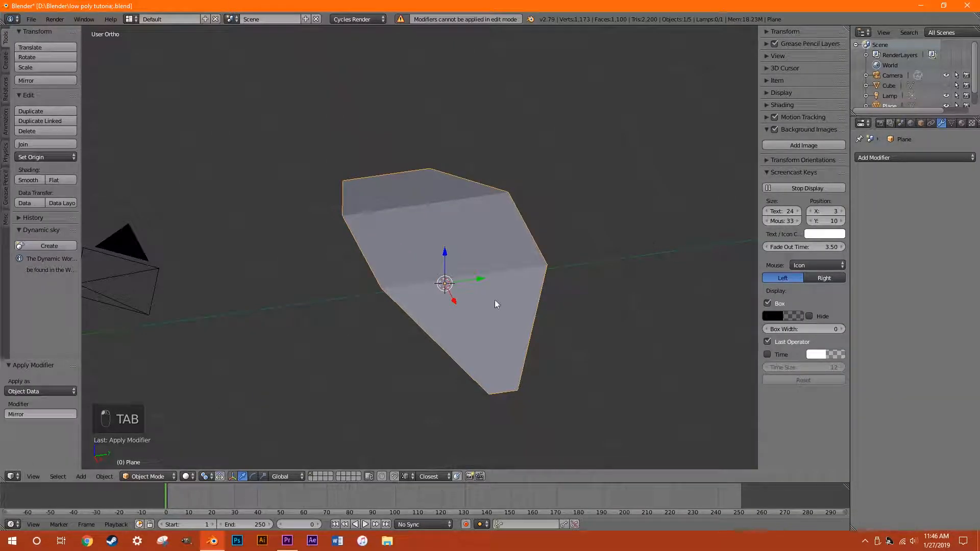
# Test-move a single outer vertex of the leaf's middle section and undo the move.
pyautogui.press('Tab')
pyautogui.press('a')
pyautogui.press('a')
pyautogui.rightClick(545, 264)
pyautogui.press('g')
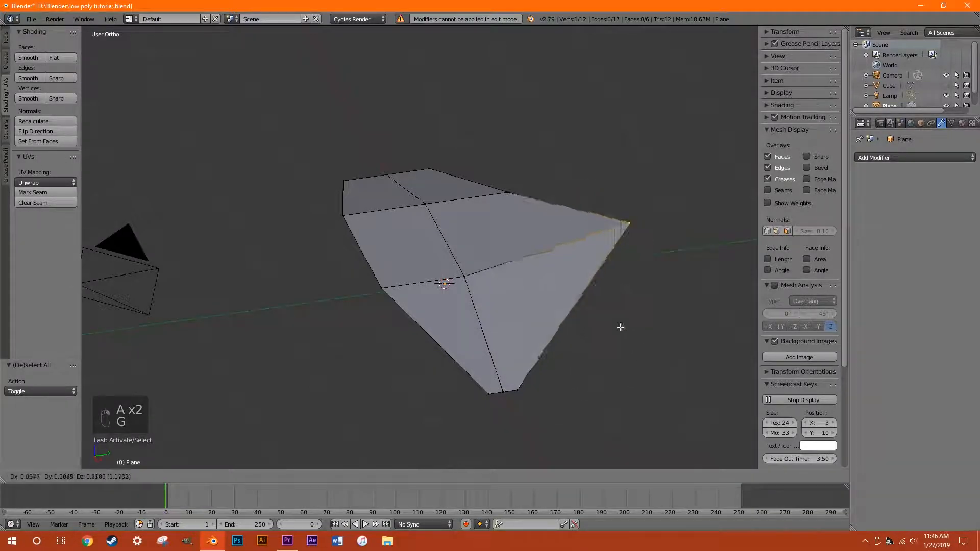
pyautogui.click(620, 361)
pyautogui.hotkey('ctrl', 'z')
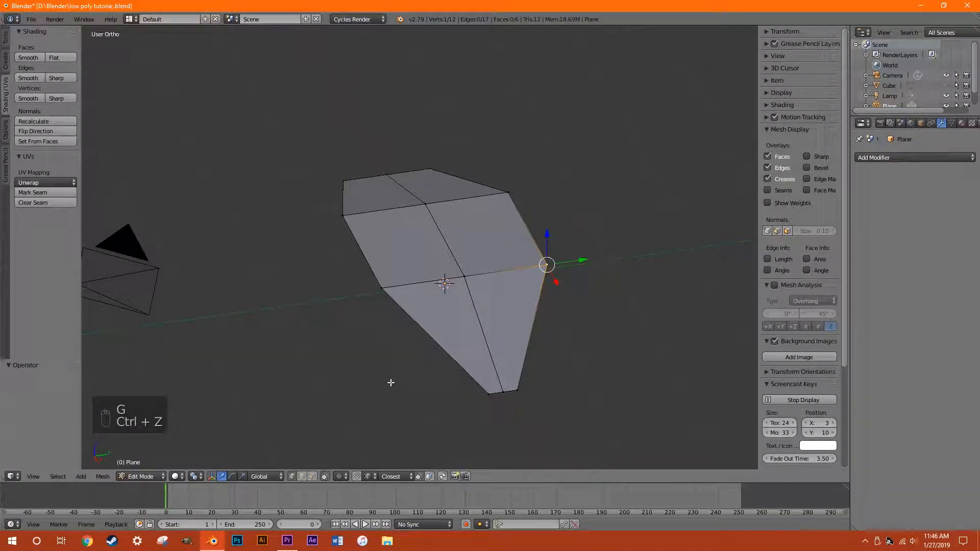
# Thicken the leaf with a Solidify modifier at 0.045 thickness and apply the modifier.
pyautogui.press('Tab')
pyautogui.click(919, 157)
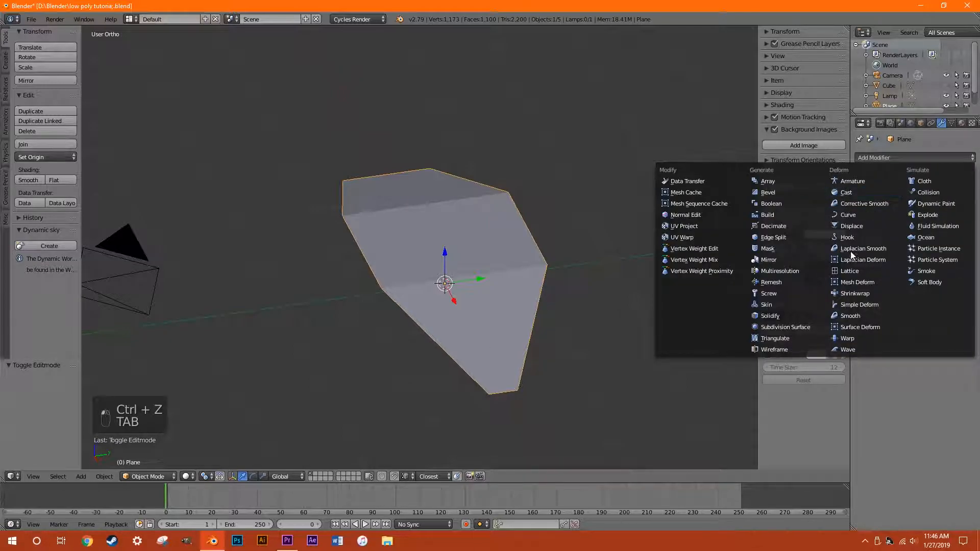
pyautogui.click(792, 318)
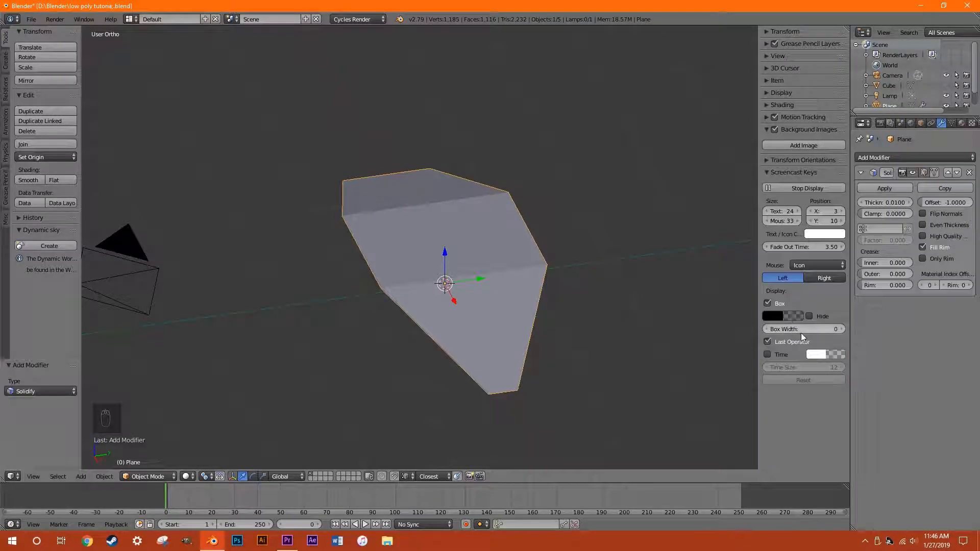
pyautogui.moveTo(516, 347); pyautogui.dragTo(612, 291, button='middle')
pyautogui.moveTo(872, 205)
pyautogui.mouseDown()
pyautogui.moveTo(945, 205)
pyautogui.moveTo(878, 205)
pyautogui.mouseUp()
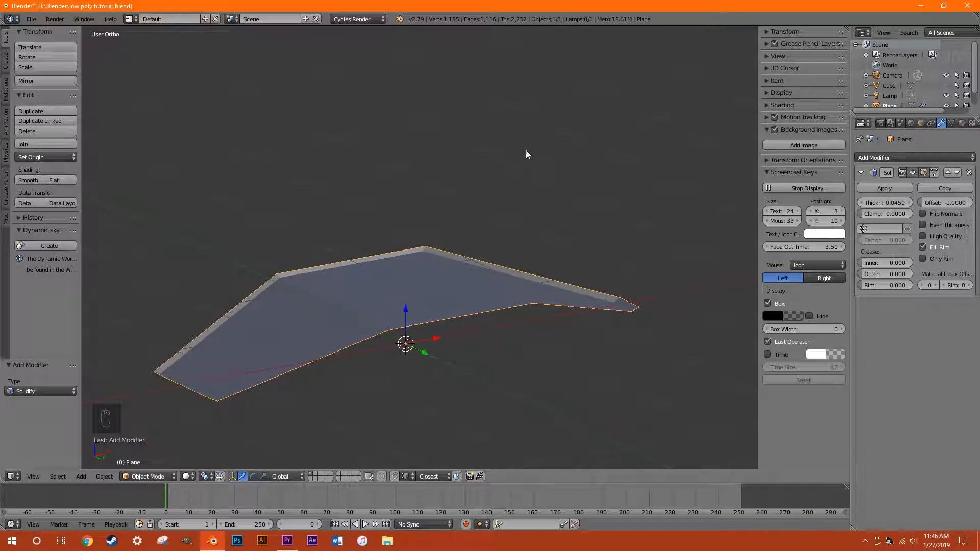
pyautogui.click(885, 188)
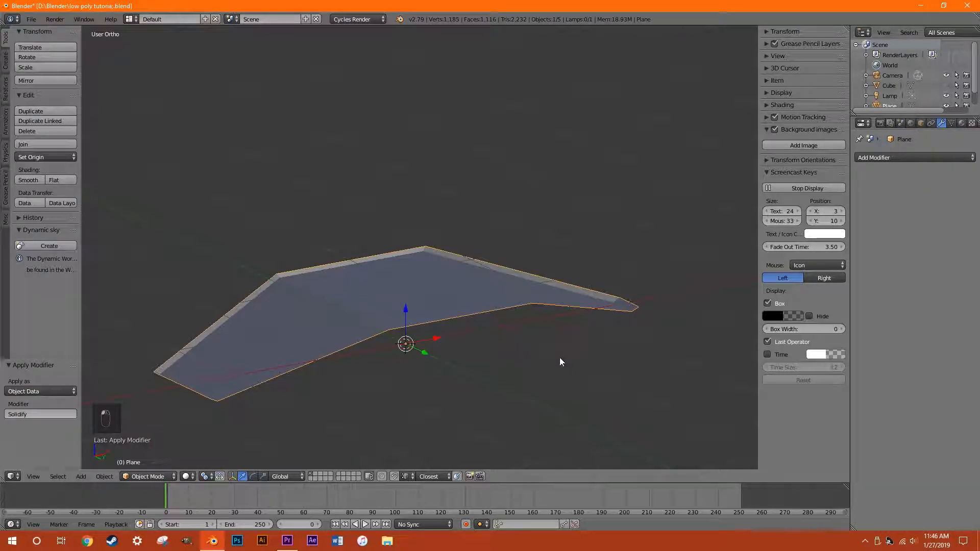
# Select the leaf's lengthwise centre edge loop and raise it slightly along Z to form a ridge.
pyautogui.press('Tab')
pyautogui.moveTo(650, 354); pyautogui.dragTo(525, 343, button='middle')
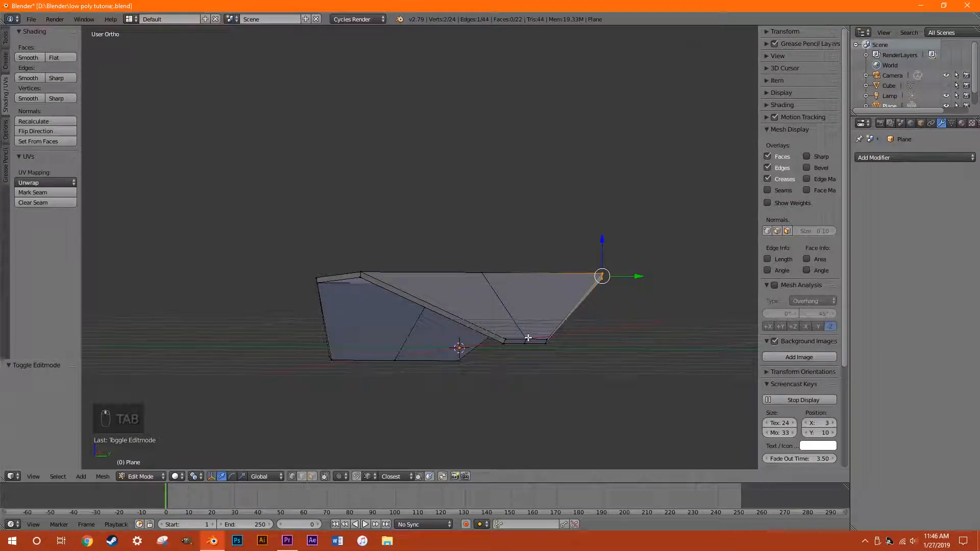
pyautogui.keyDown('alt'); pyautogui.rightClick(528, 339); pyautogui.keyUp('alt')
pyautogui.moveTo(519, 300); pyautogui.dragTo(589, 362, button='middle')
pyautogui.moveTo(216, 185); pyautogui.dragTo(473, 276, button='middle')
pyautogui.moveTo(473, 274); pyautogui.dragTo(471, 248)
pyautogui.moveTo(303, 296); pyautogui.dragTo(421, 385, button='middle')
pyautogui.press('Tab')
# Move the leaf about 5.44 along X away from the origin and unhide all hidden objects.
pyautogui.scroll(-4, 381, 349)
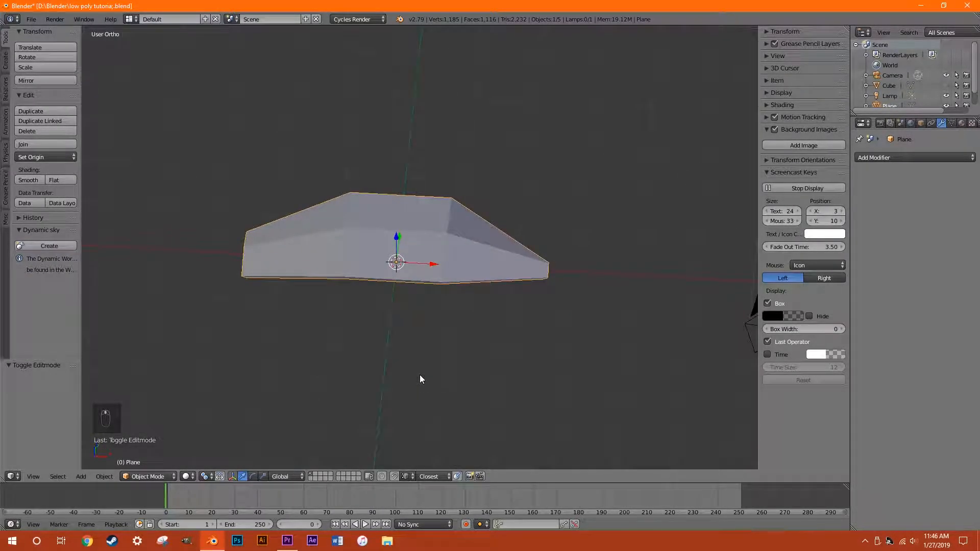
pyautogui.moveTo(429, 264); pyautogui.dragTo(718, 319)
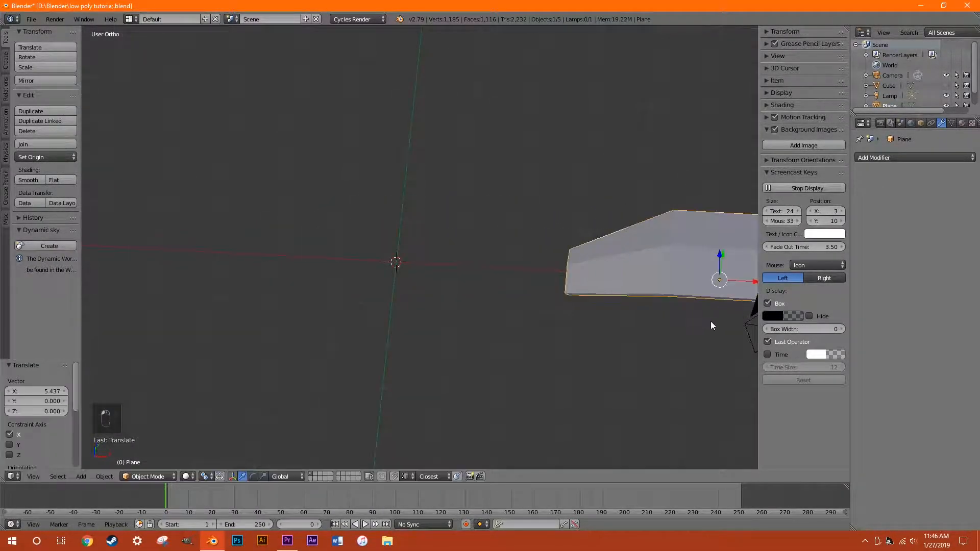
pyautogui.hotkey('alt', 'h')
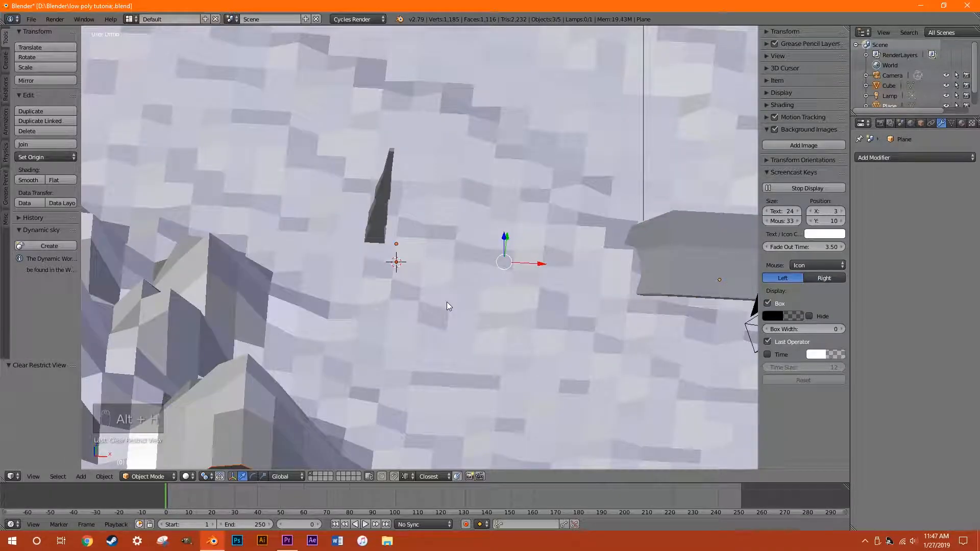
pyautogui.scroll(-5, 446, 302)
pyautogui.moveTo(594, 324); pyautogui.dragTo(548, 306, button='middle')
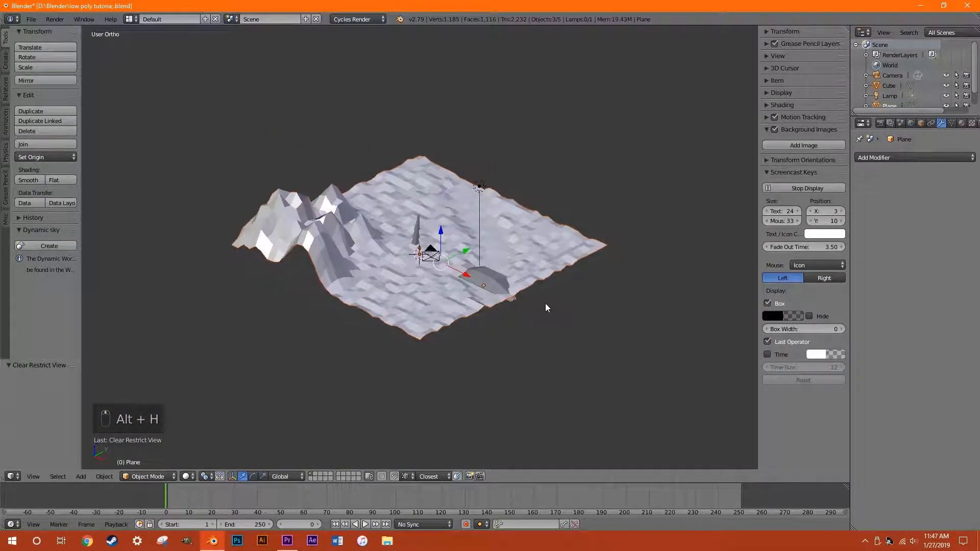
# Hide the Terrain Map object and move the leaf -3 along X so its end meets the trunk.
pyautogui.moveTo(395, 327); pyautogui.dragTo(434, 341, button='middle')
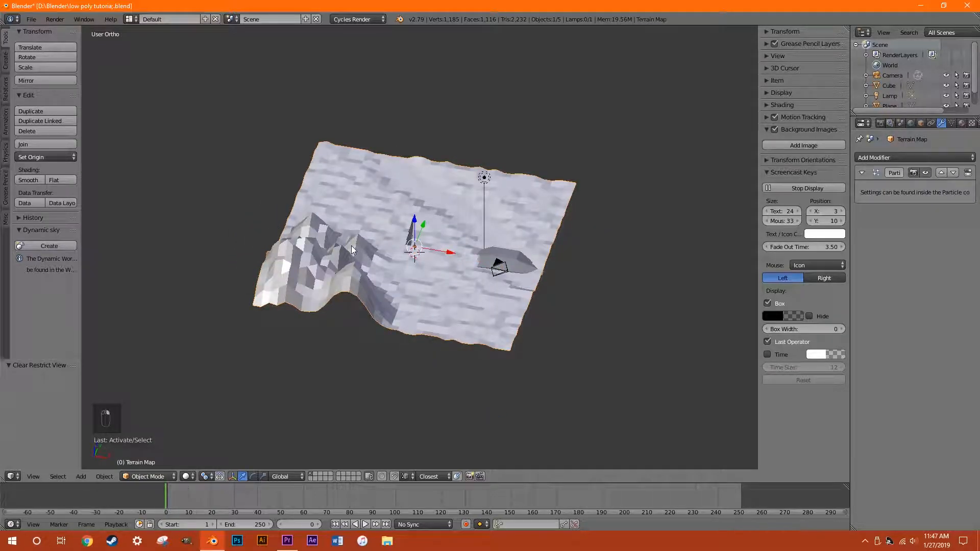
pyautogui.press('h')
pyautogui.scroll(5, 433, 303)
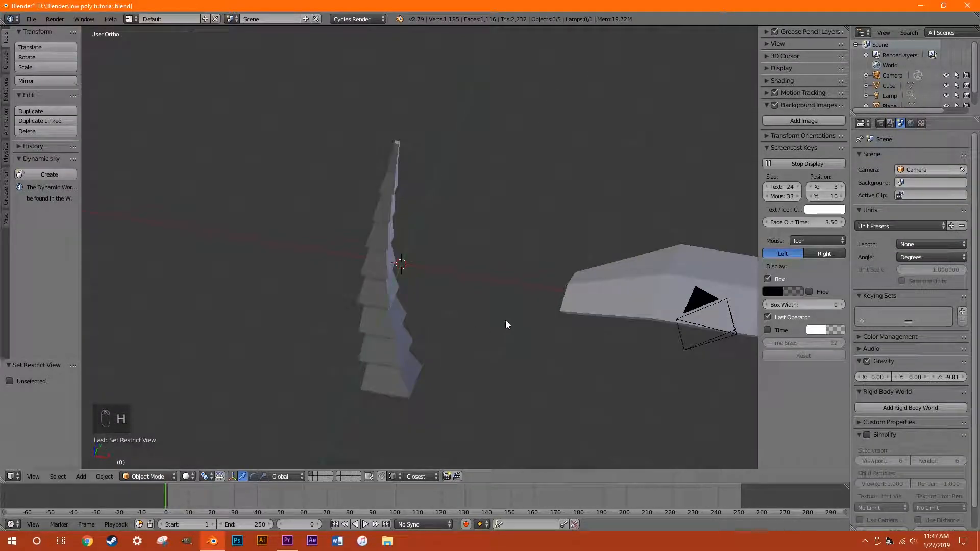
pyautogui.rightClick(641, 289)
pyautogui.moveTo(747, 327); pyautogui.dragTo(574, 281)
# Give the leaf a new material named Leaf with a bright green diffuse colour, about R 0.082, G 0.8, B 0.033.
pyautogui.click(953, 123)
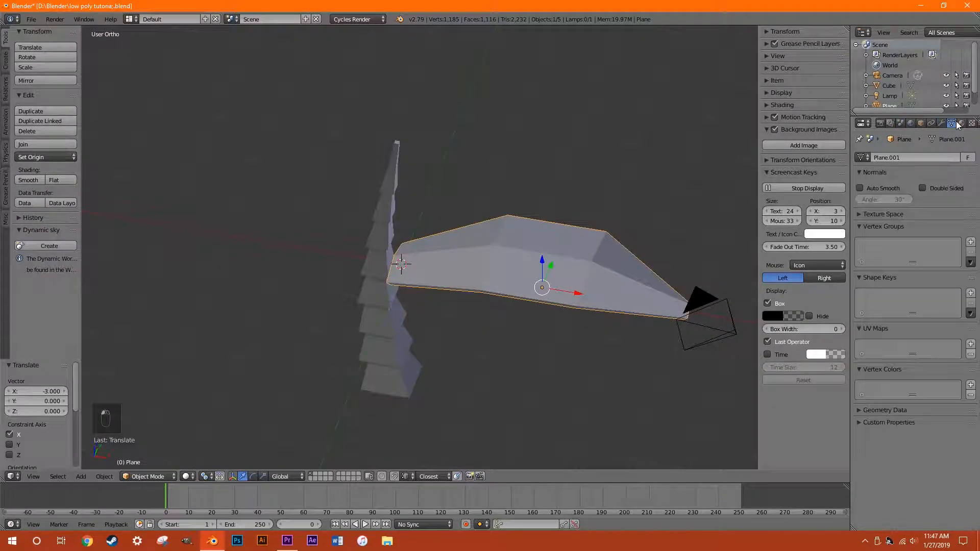
pyautogui.scroll(3, 664, 230)
pyautogui.click(962, 123)
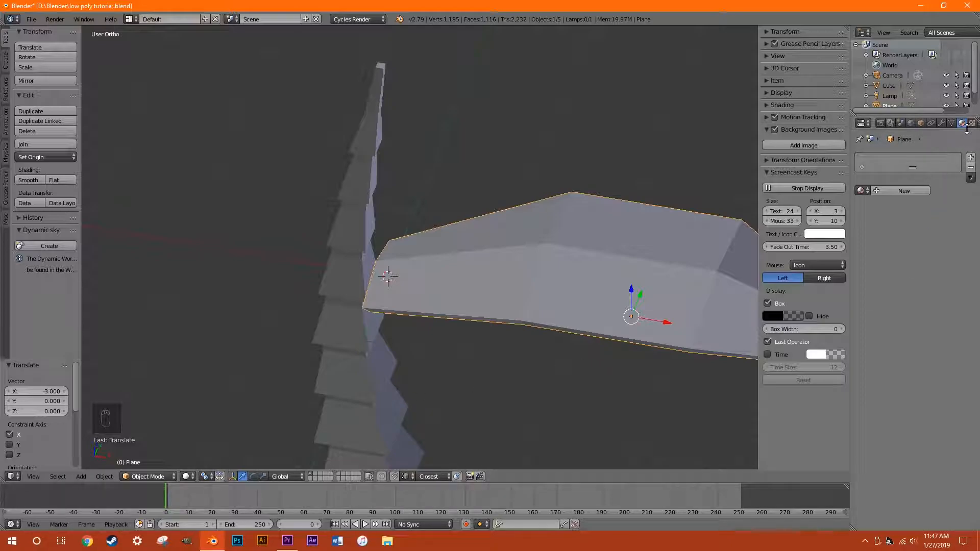
pyautogui.click(901, 192)
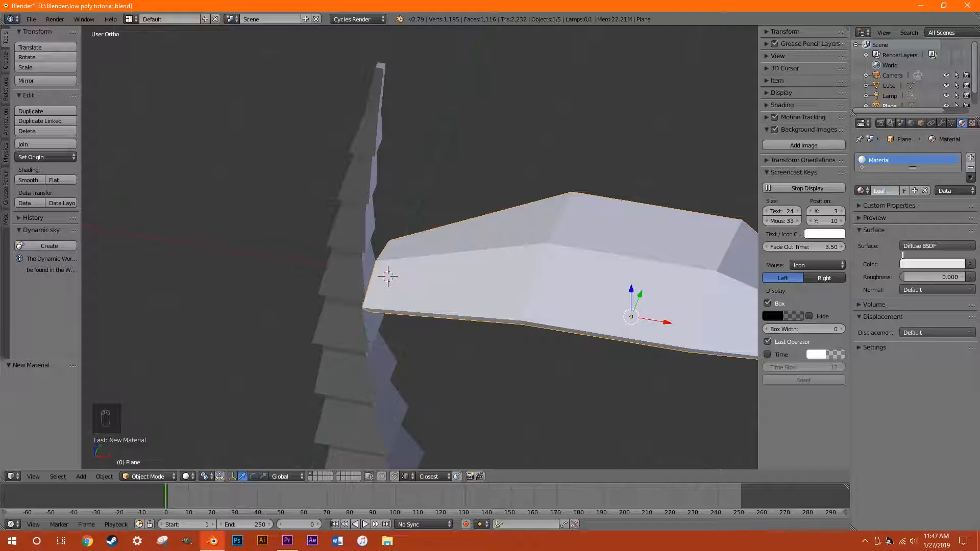
pyautogui.click(935, 264)
pyautogui.moveTo(898, 146); pyautogui.dragTo(887, 141)
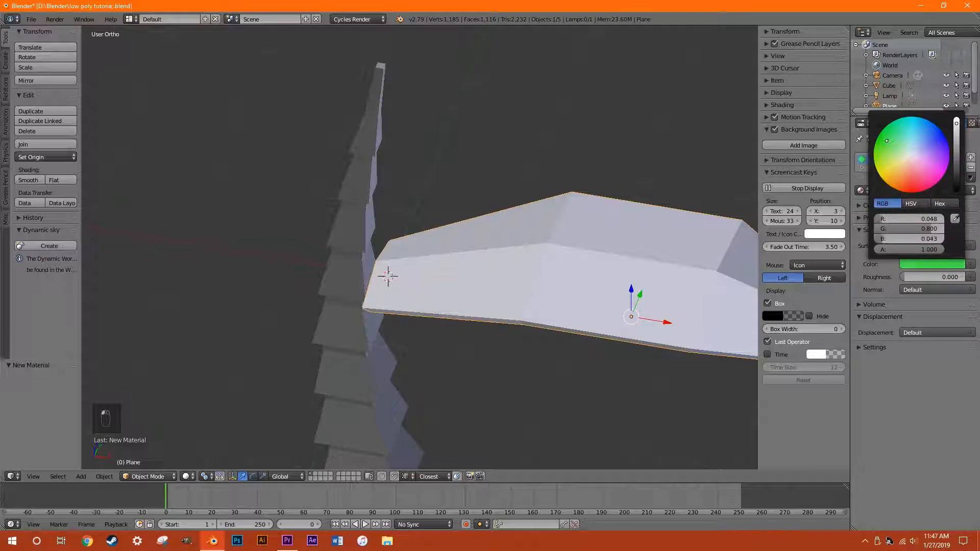
# Switch the viewport to Material shading and darken the Leaf material's green.
pyautogui.click(185, 477)
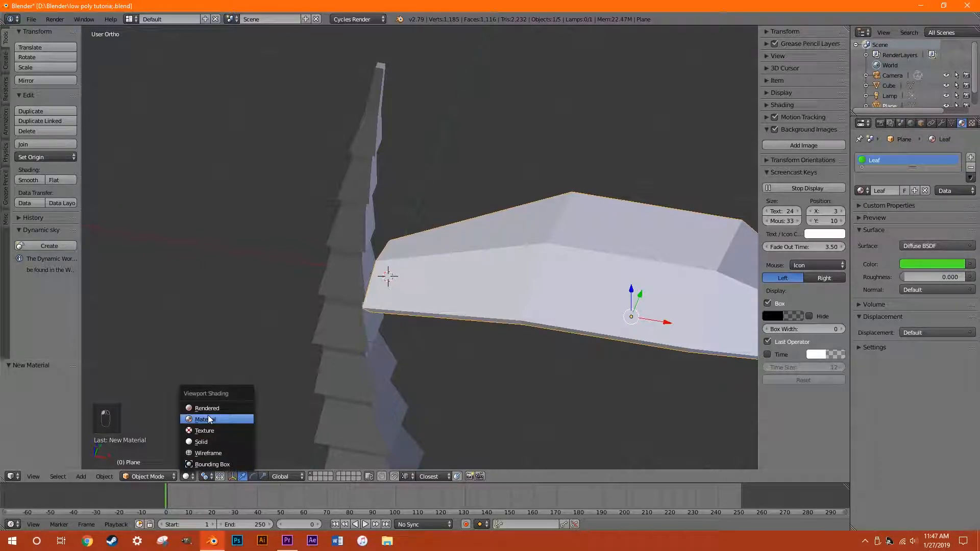
pyautogui.click(207, 415)
pyautogui.moveTo(458, 358); pyautogui.dragTo(474, 357, button='middle')
pyautogui.click(923, 265)
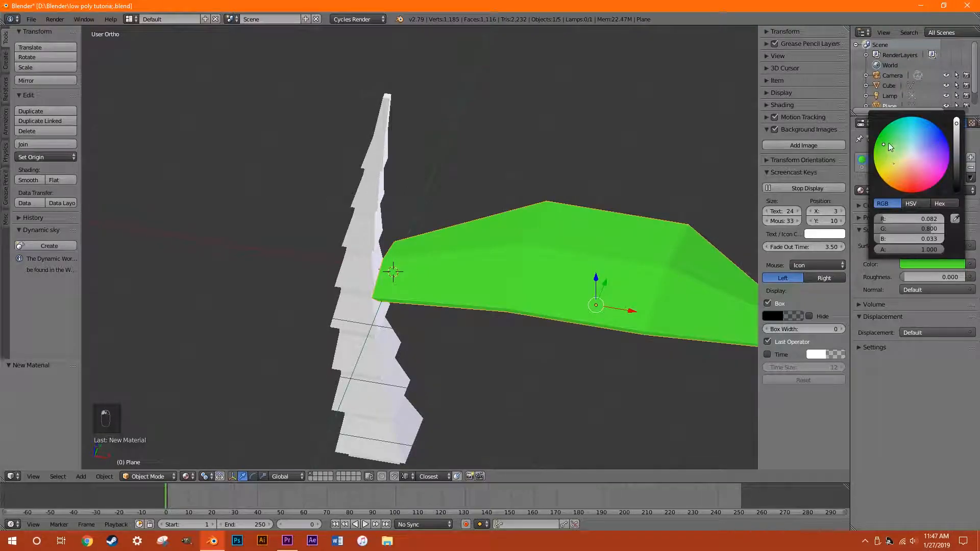
pyautogui.click(942, 270)
pyautogui.moveTo(957, 141); pyautogui.dragTo(957, 154)
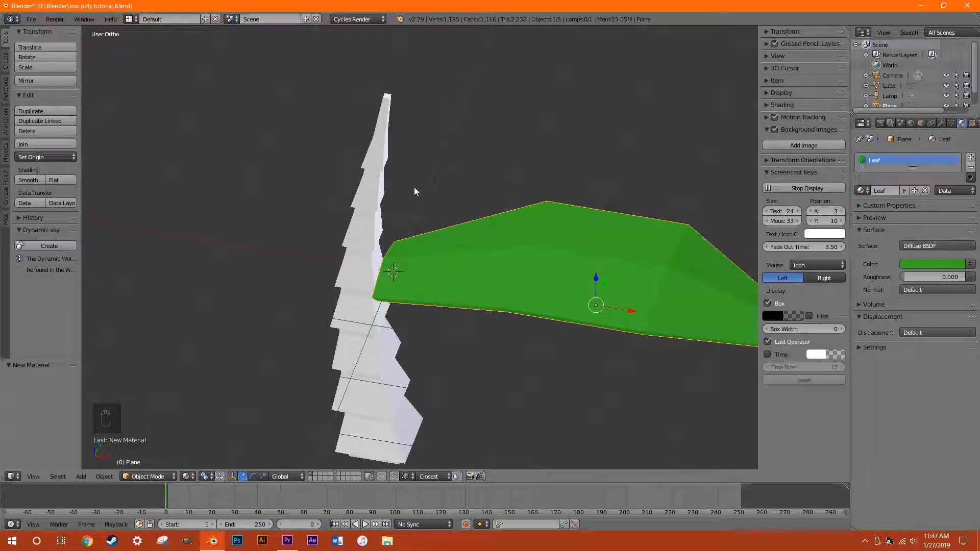
# Give the trunk a new material named Bark with a dark brown colour, about R 0.128, G 0.096, B 0.016.
pyautogui.rightClick(376, 221)
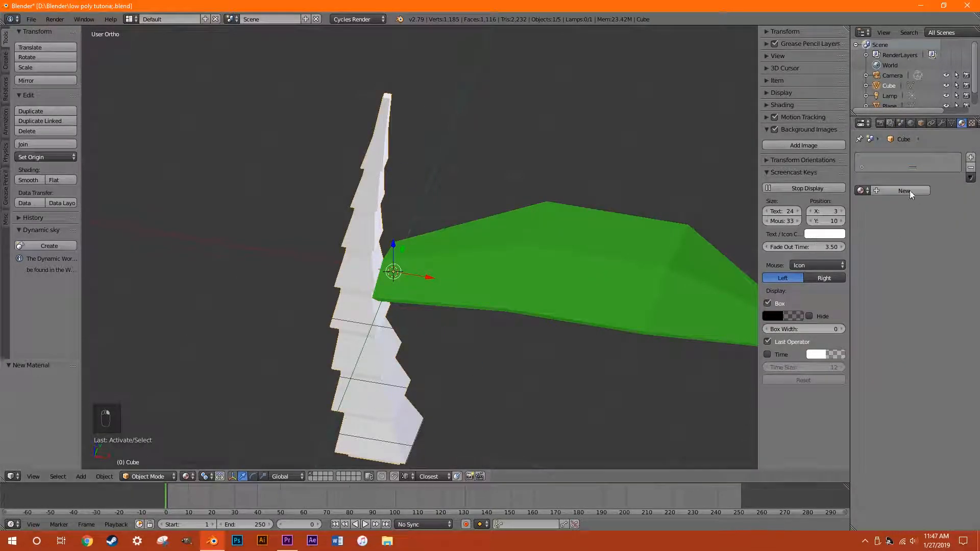
pyautogui.click(884, 191)
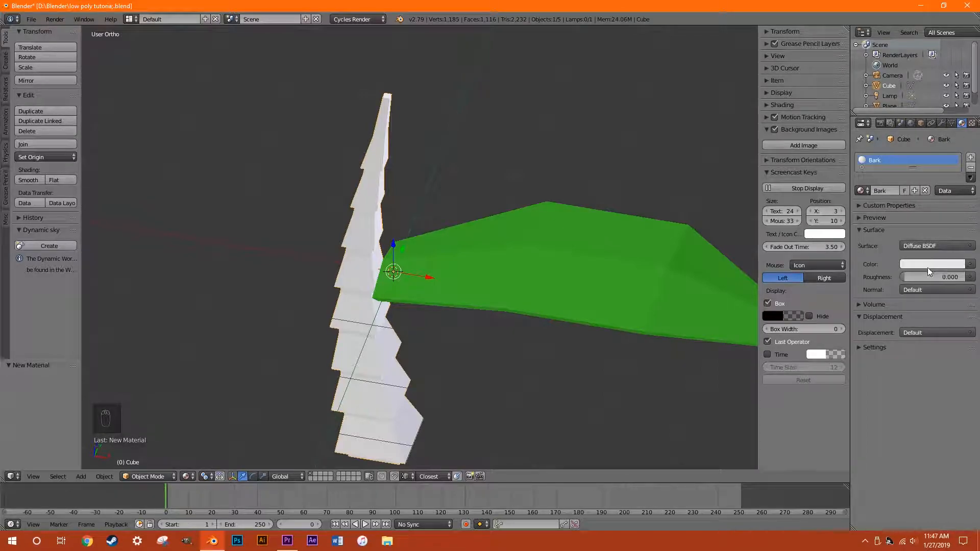
pyautogui.click(936, 265)
pyautogui.click(904, 160)
pyautogui.moveTo(904, 160); pyautogui.dragTo(894, 172)
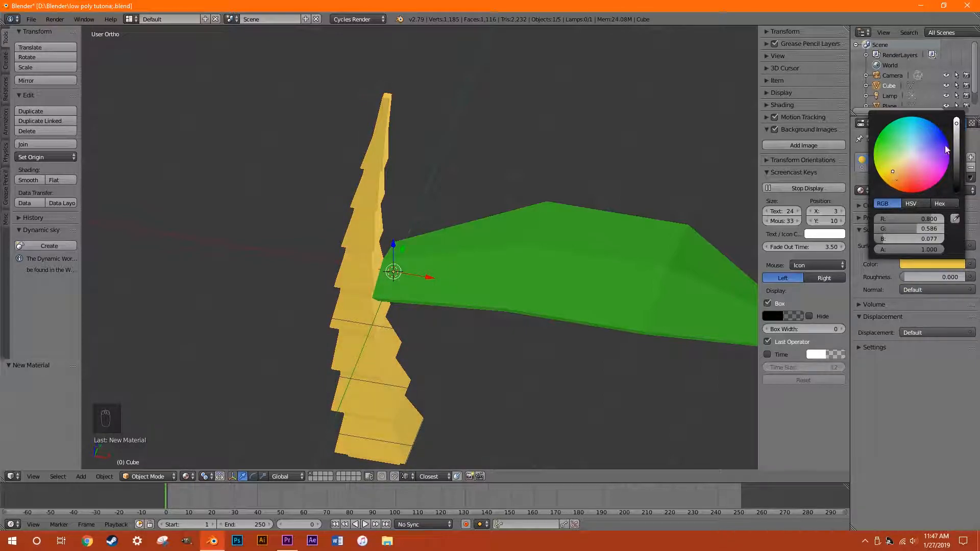
pyautogui.moveTo(958, 143); pyautogui.dragTo(957, 162)
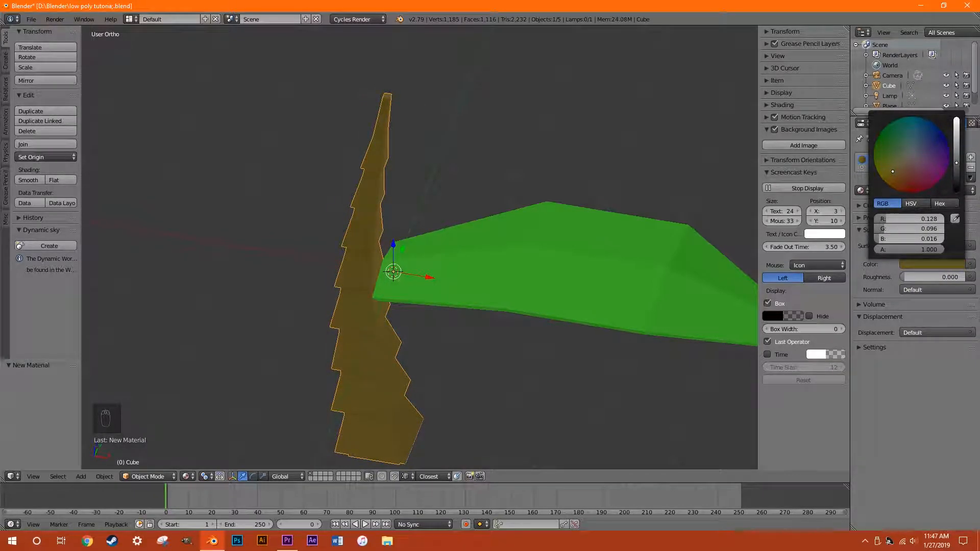
# Select the leaf and raise it about 3.1 along Z, above the tip of the trunk.
pyautogui.scroll(-1, 232, 300)
pyautogui.moveTo(442, 289); pyautogui.dragTo(510, 329, button='middle')
pyautogui.press('a')
pyautogui.rightClick(509, 252)
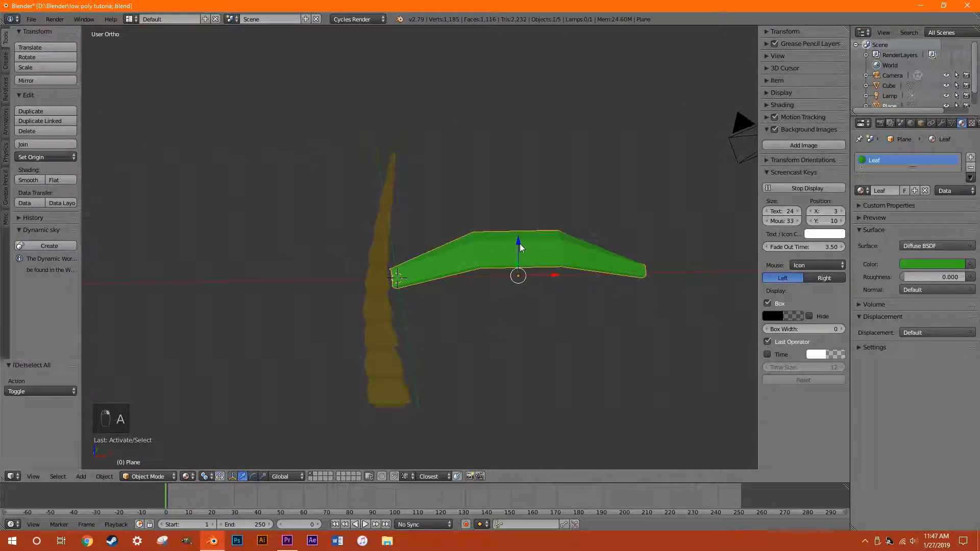
pyautogui.moveTo(520, 244); pyautogui.dragTo(531, 103)
pyautogui.keyDown('shift'); pyautogui.moveTo(553, 139); pyautogui.dragTo(513, 237, button='middle'); pyautogui.keyUp('shift')
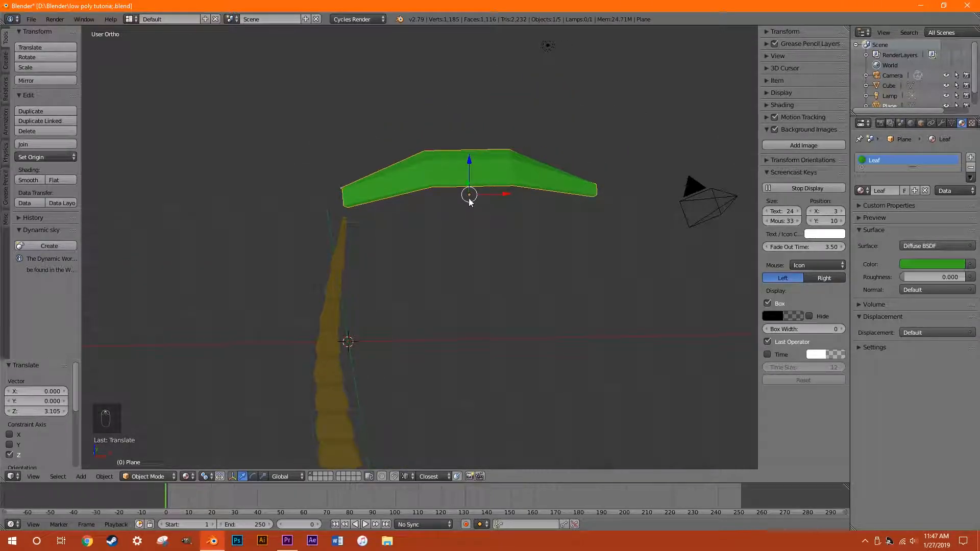
# Shift the leaf about -0.79 along X and move it freely so its end rests on the trunk's tip.
pyautogui.press('a')
pyautogui.rightClick(471, 170)
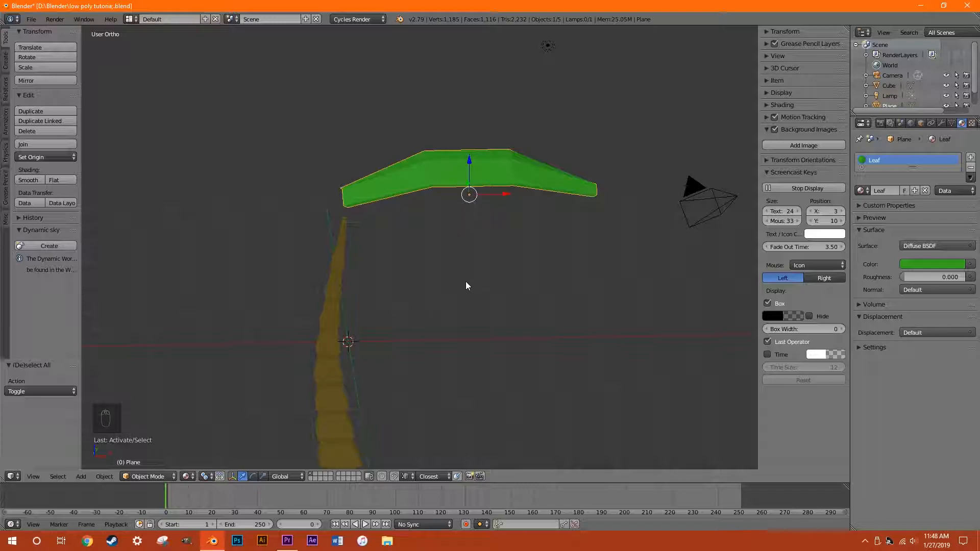
pyautogui.moveTo(500, 198); pyautogui.dragTo(467, 188)
pyautogui.press('g')
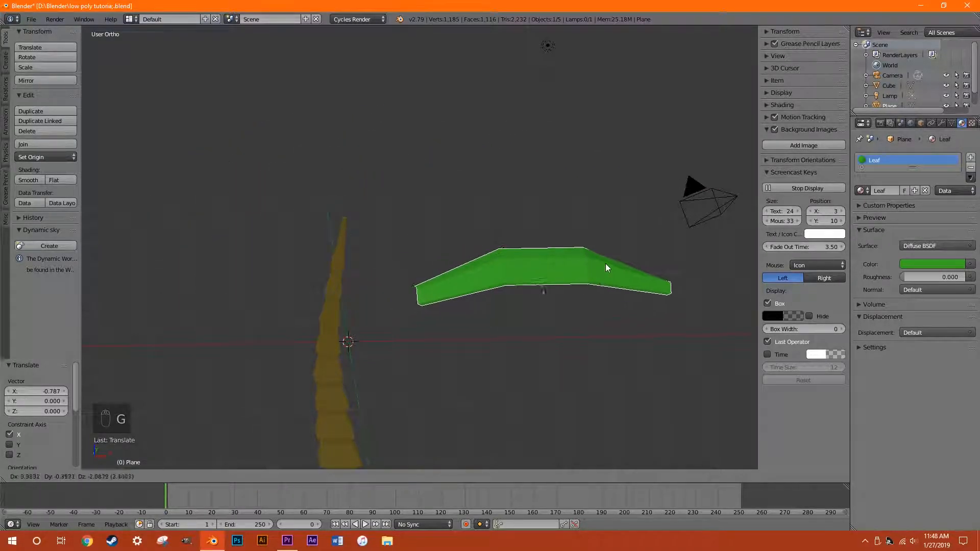
pyautogui.click(492, 202)
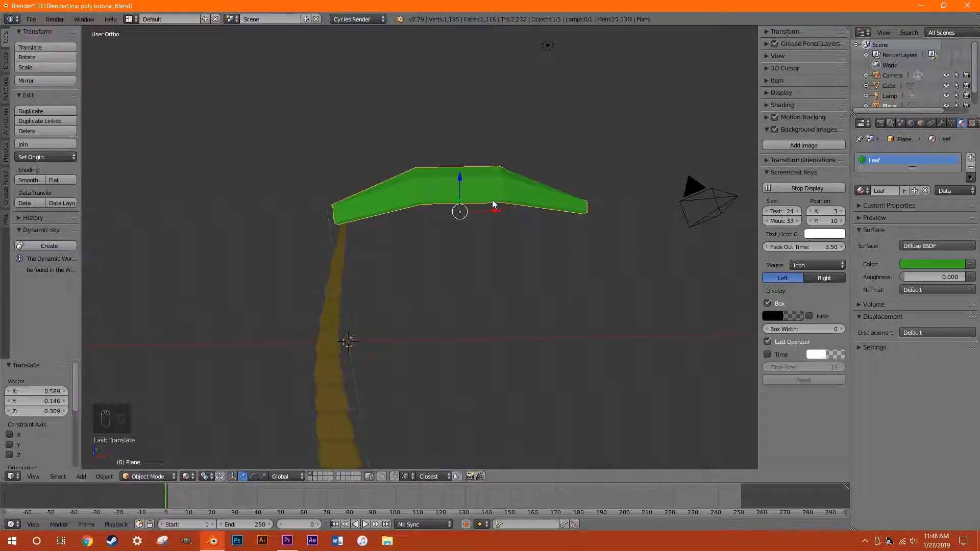
# In edit mode, select the entire leaf mesh and shift it along X until its trunk end reaches the object's origin.
pyautogui.press('Tab')
pyautogui.moveTo(411, 339); pyautogui.dragTo(440, 317, button='middle')
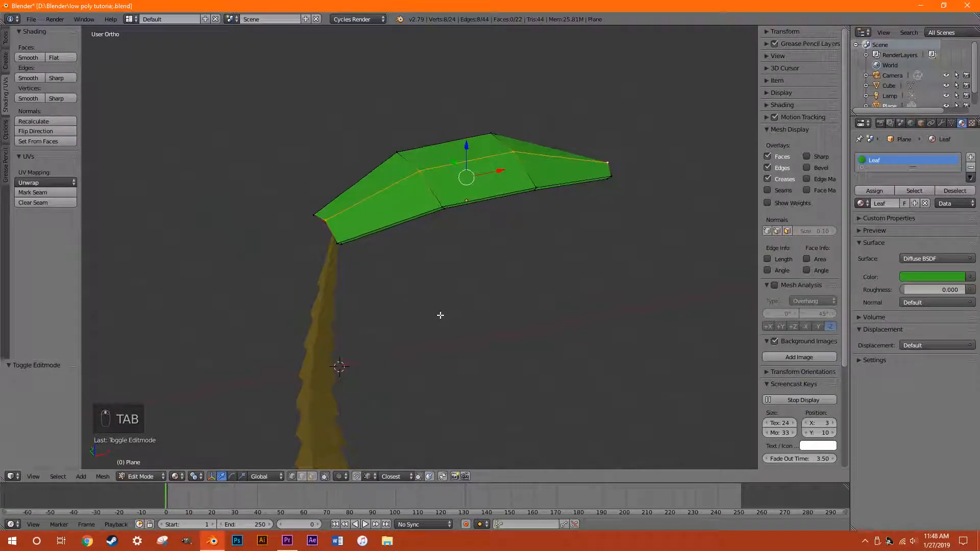
pyautogui.press('a')
pyautogui.press('a')
pyautogui.press('a')
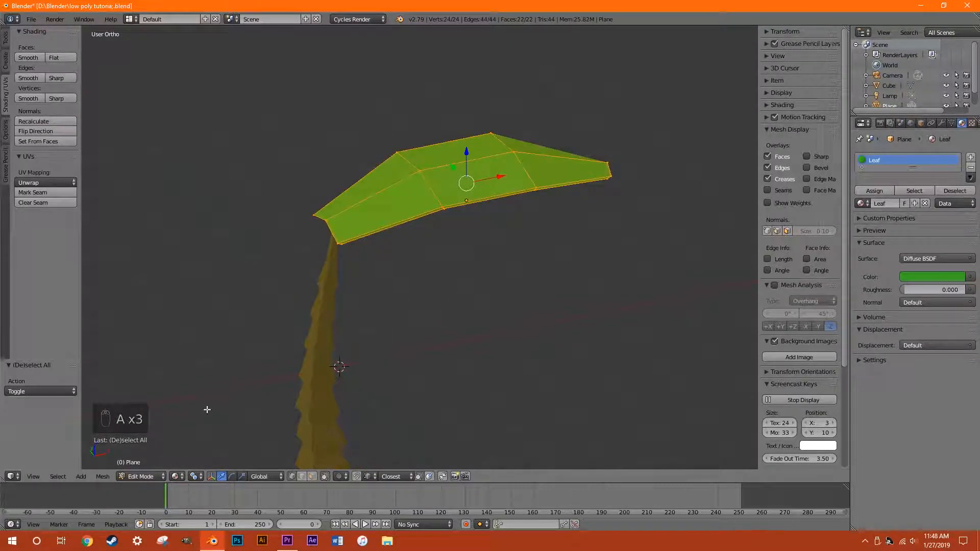
pyautogui.moveTo(418, 355); pyautogui.dragTo(383, 337, button='middle')
pyautogui.moveTo(496, 185); pyautogui.dragTo(648, 204)
# Fine-tune the leaf mesh's position from close up so the origin sits at its base, and return to object mode.
pyautogui.keyDown('shift'); pyautogui.scroll(4, 359, 342); pyautogui.keyUp('shift')
pyautogui.keyDown('ctrl'); pyautogui.scroll(4, 405, 335); pyautogui.keyUp('ctrl')
pyautogui.scroll(4, 405, 335)
pyautogui.moveTo(405, 335); pyautogui.dragTo(675, 190, button='middle')
pyautogui.moveTo(731, 162); pyautogui.dragTo(722, 185)
pyautogui.moveTo(546, 265); pyautogui.dragTo(657, 215, button='middle')
pyautogui.moveTo(659, 219); pyautogui.dragTo(653, 221)
pyautogui.moveTo(466, 219); pyautogui.dragTo(499, 327, button='middle')
pyautogui.press('Tab')
# Reposition the leaf freely, ending with a move of about -3.09 along X, so its base rests on the trunk's tip.
pyautogui.scroll(-5, 445, 278)
pyautogui.press('g')
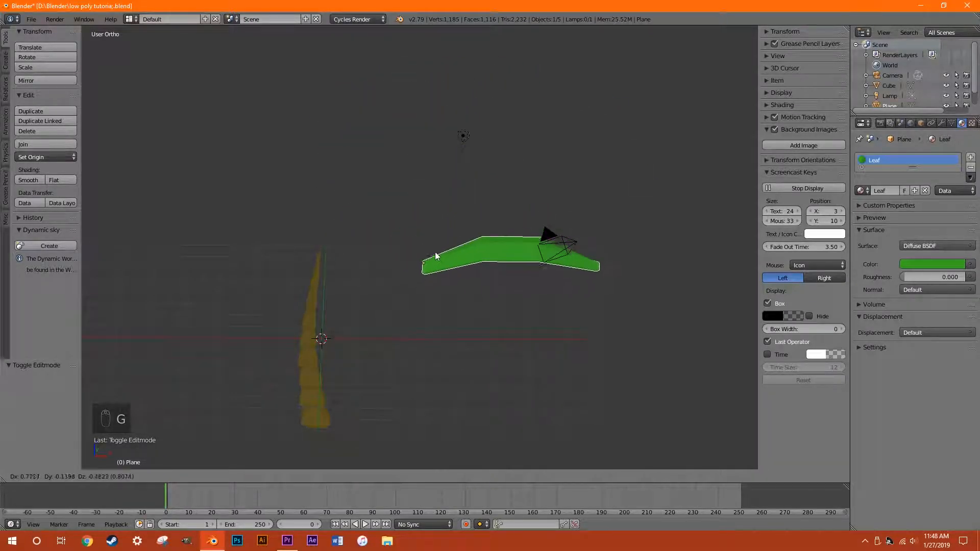
pyautogui.click(428, 247)
pyautogui.scroll(6, 441, 258)
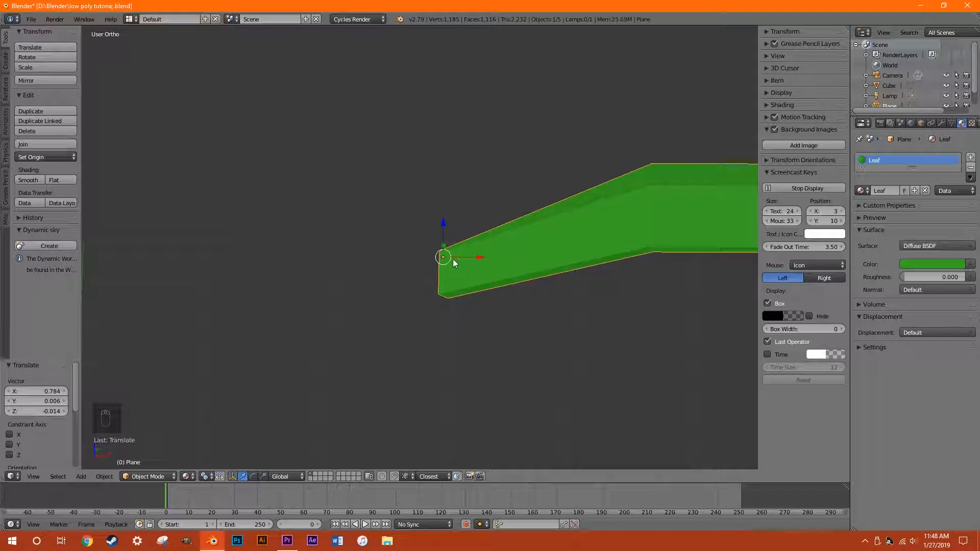
pyautogui.scroll(-3, 443, 258)
pyautogui.scroll(-1, 457, 264)
pyautogui.keyDown('ctrl'); pyautogui.scroll(-4, 461, 273); pyautogui.keyUp('ctrl')
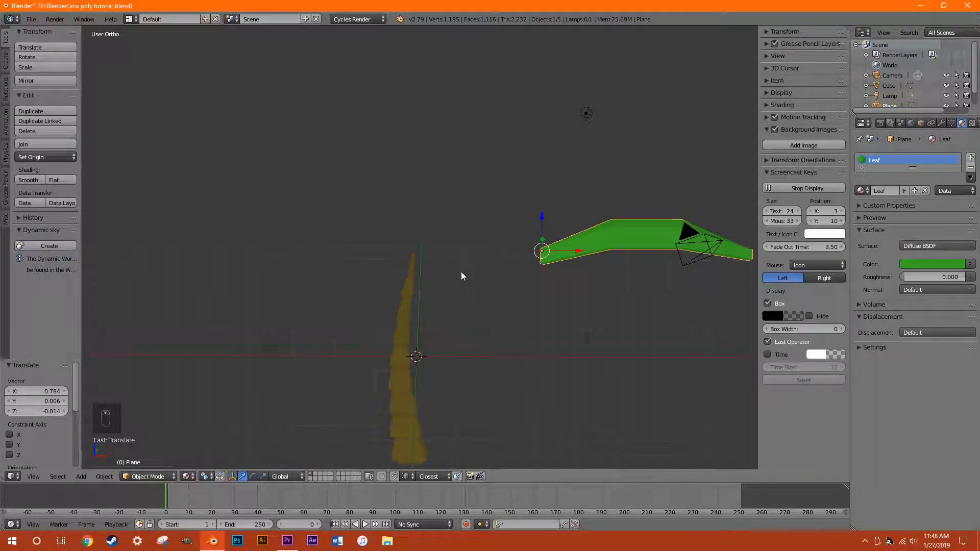
pyautogui.press('g')
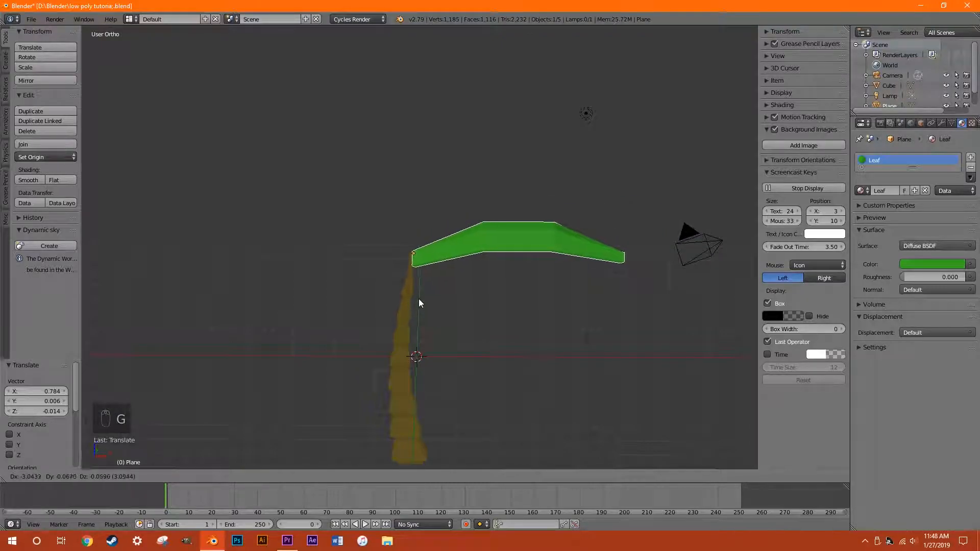
pyautogui.click(419, 299)
# From the top view, align the leaf's base with the trunk's tip by nudging it along Y and about 0.029 along X.
pyautogui.moveTo(442, 299); pyautogui.dragTo(534, 279, button='middle')
pyautogui.press('KP_7')
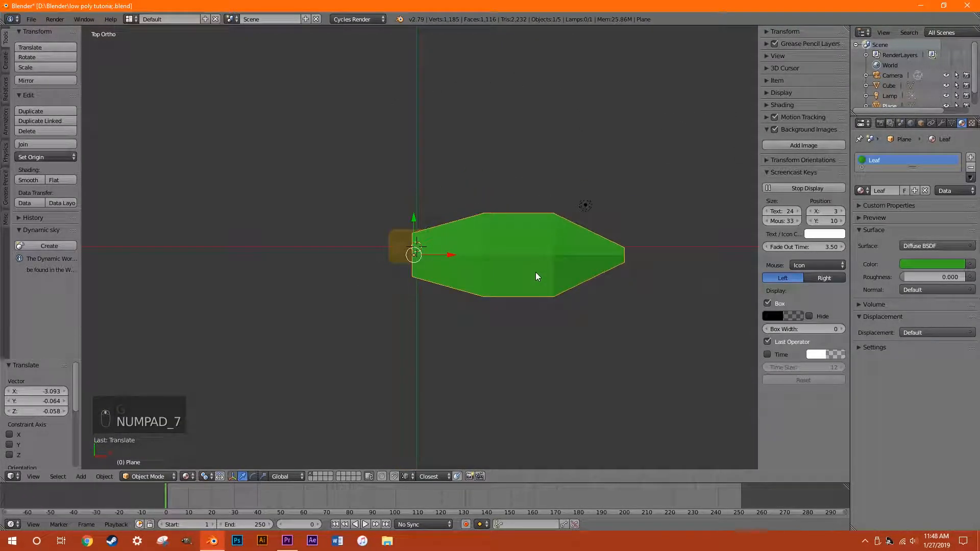
pyautogui.scroll(2, 496, 327)
pyautogui.scroll(4, 398, 250)
pyautogui.moveTo(389, 266); pyautogui.dragTo(409, 212)
pyautogui.moveTo(426, 247)
pyautogui.mouseDown()
pyautogui.moveTo(543, 255)
pyautogui.moveTo(434, 262)
pyautogui.mouseUp()
pyautogui.scroll(-6, 516, 377)
pyautogui.moveTo(516, 377); pyautogui.dragTo(569, 348, button='middle')
pyautogui.moveTo(372, 260); pyautogui.dragTo(535, 328, button='middle')
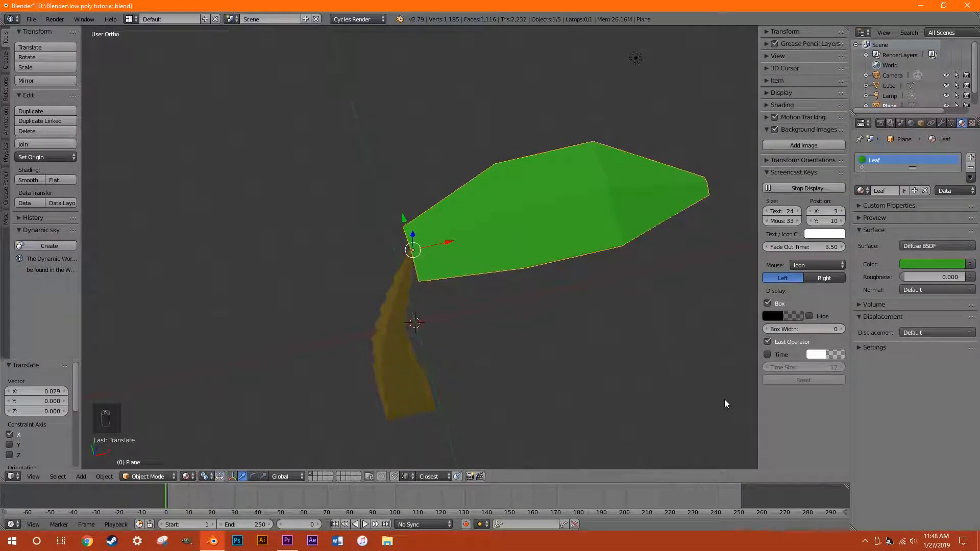
# Scale the leaf down uniformly to about 0.544 and narrow it along Y to about 0.807.
pyautogui.press('s')
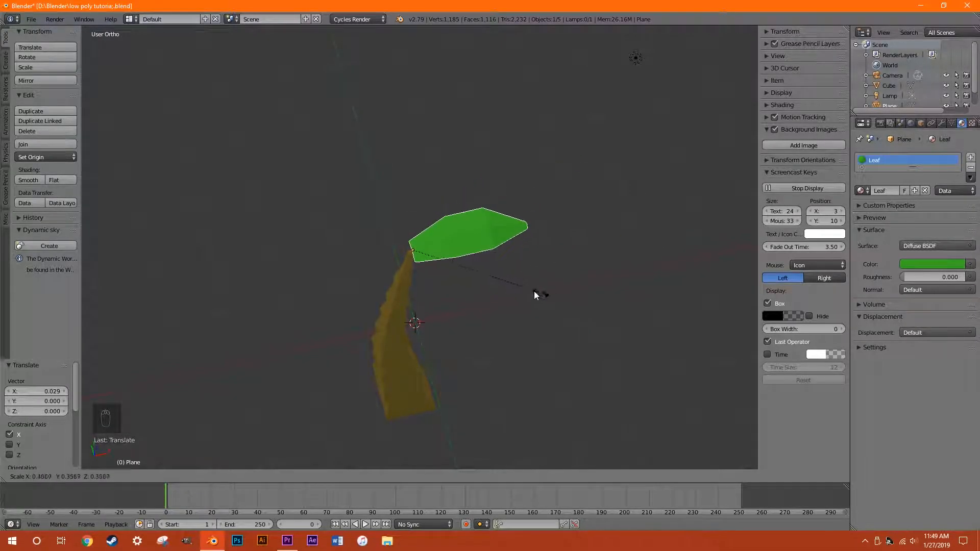
pyautogui.click(592, 311)
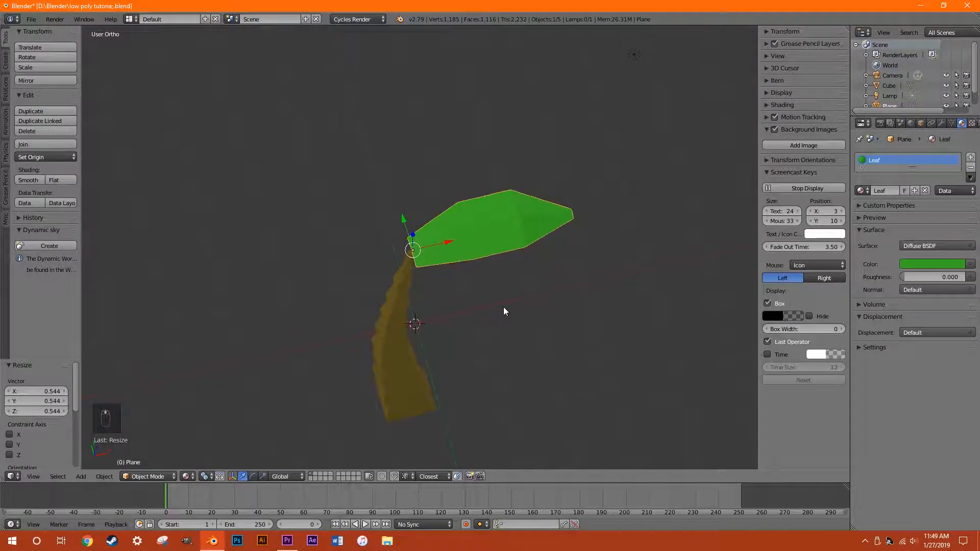
pyautogui.moveTo(503, 312); pyautogui.dragTo(556, 287, button='middle')
pyautogui.press('s')
pyautogui.press('y')
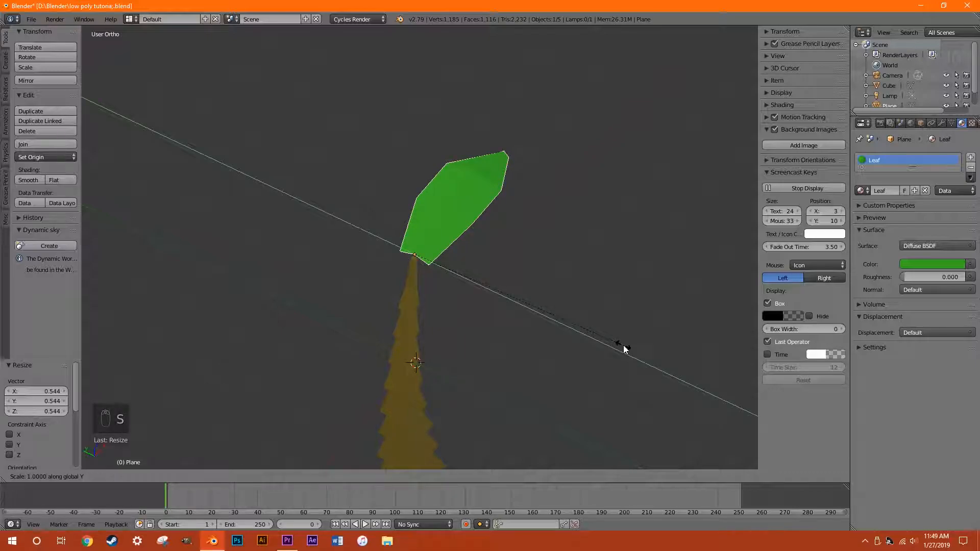
pyautogui.click(580, 334)
pyautogui.moveTo(580, 334); pyautogui.dragTo(431, 330, button='middle')
# Duplicate the leaf in place and rotate the copy about 62° around the trunk's tip in the top view.
pyautogui.press('KP_7')
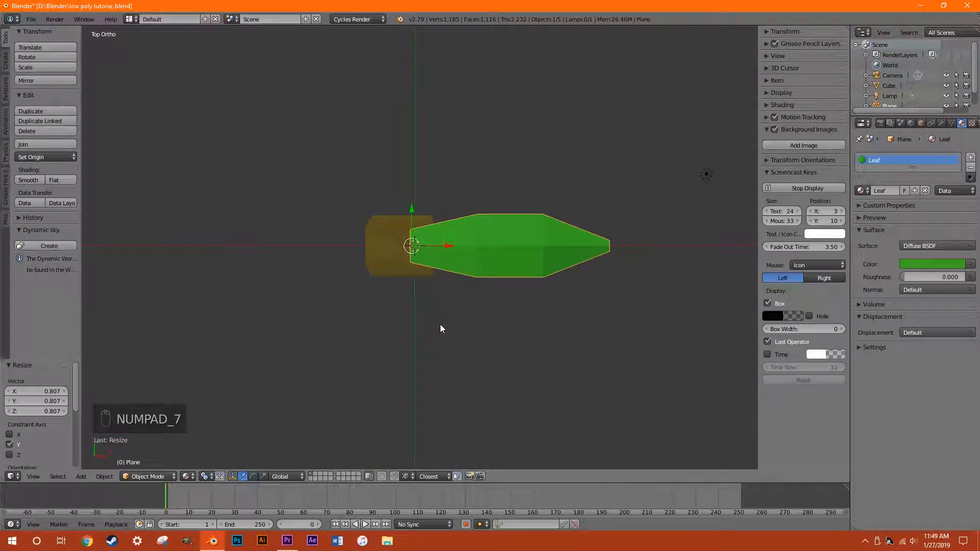
pyautogui.hotkey('shift', 'd')
pyautogui.rightClick(488, 284)
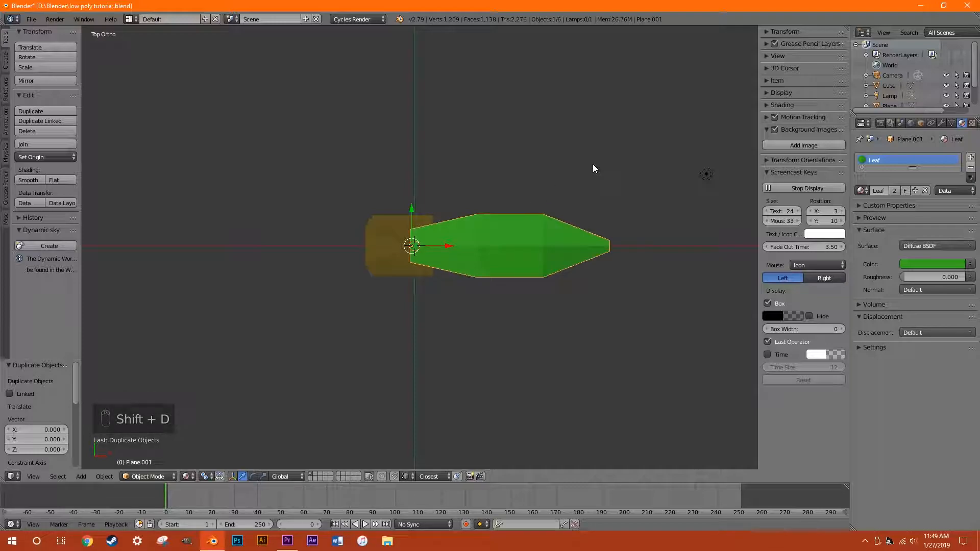
pyautogui.press('r')
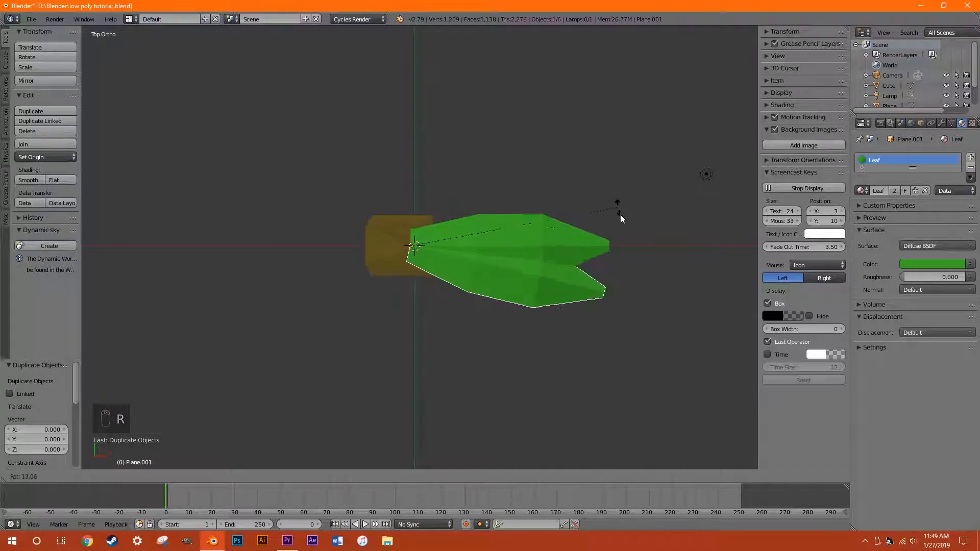
pyautogui.click(594, 388)
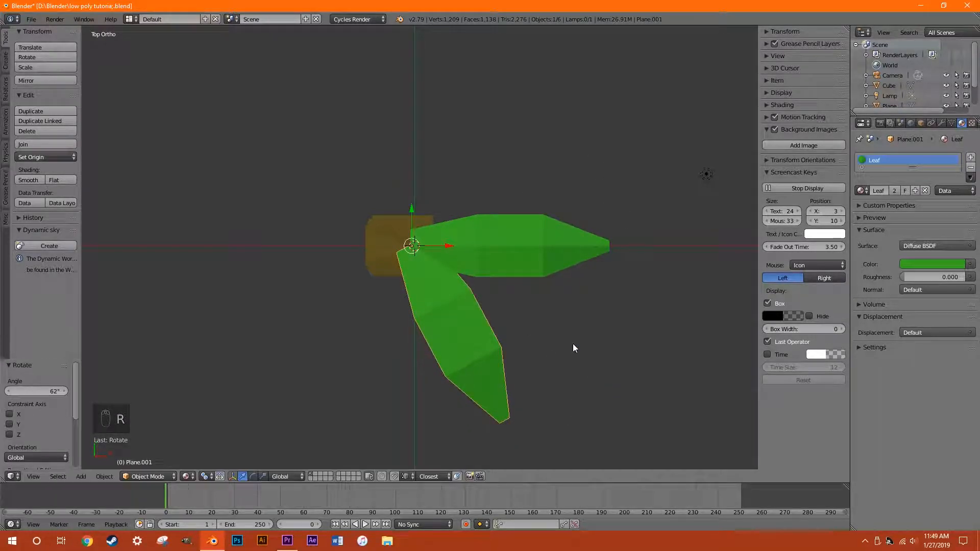
# Add a third and fourth leaf by duplicating in place and rotating each copy further around the trunk's tip.
pyautogui.hotkey('shift', 'd')
pyautogui.rightClick(505, 296)
pyautogui.press('r')
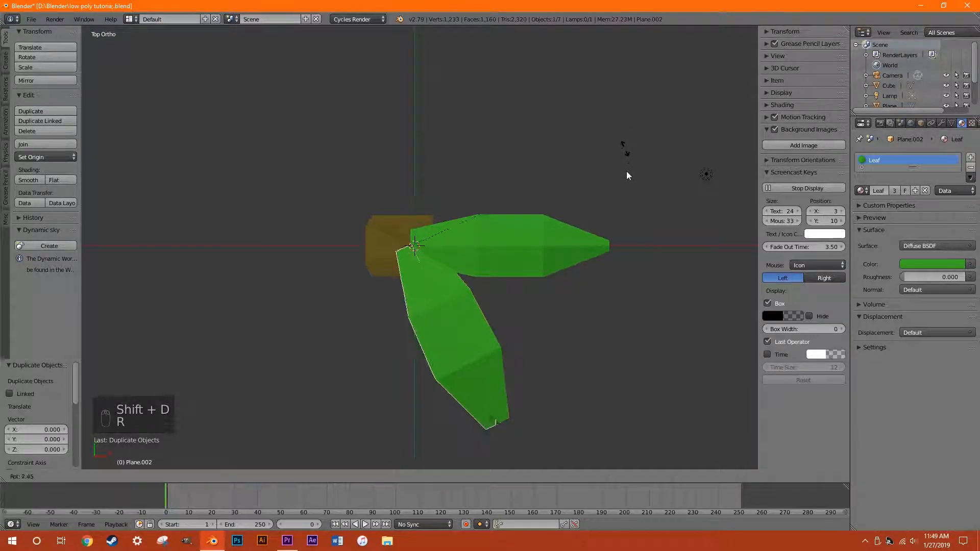
pyautogui.click(539, 379)
pyautogui.hotkey('shift', 'd')
pyautogui.rightClick(539, 379)
pyautogui.press('r')
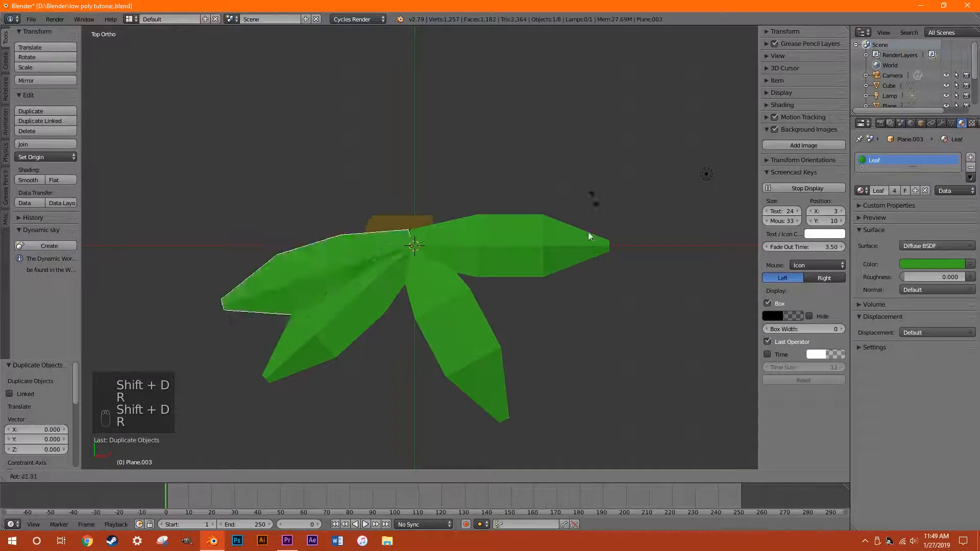
pyautogui.click(563, 314)
# Duplicate and rotate a fifth leaf into the remaining gap of the crown, and clear the selection.
pyautogui.hotkey('shift', 'd')
pyautogui.rightClick(562, 312)
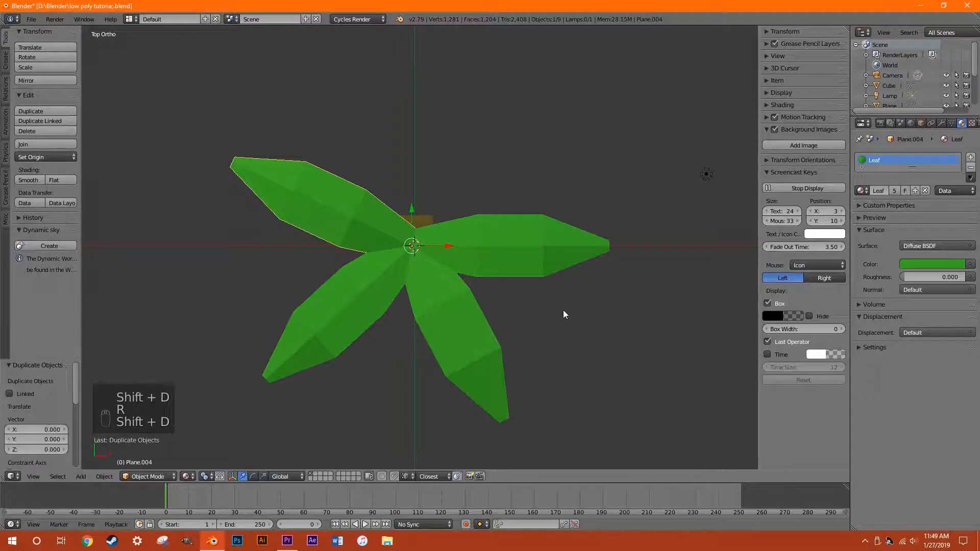
pyautogui.press('r')
pyautogui.click(564, 403)
pyautogui.press('a')
pyautogui.scroll(-3, 545, 408)
pyautogui.moveTo(546, 409); pyautogui.dragTo(519, 274, button='middle')
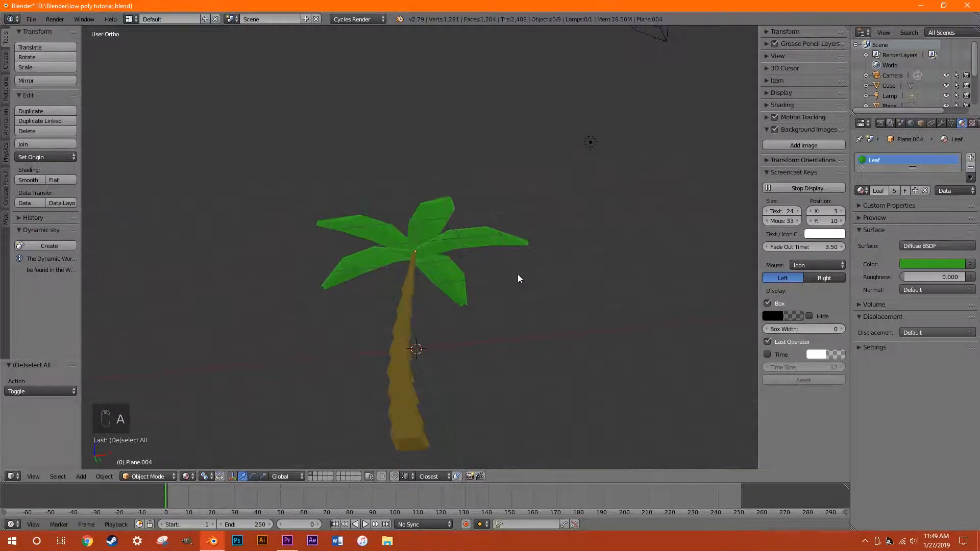
# Examine from below how the leaf bases overlap where they meet the trunk's tip.
pyautogui.scroll(6, 452, 281)
pyautogui.moveTo(453, 282); pyautogui.dragTo(455, 190, button='middle')
pyautogui.moveTo(447, 273)
pyautogui.mouseDown(button='middle')
pyautogui.moveTo(477, 317)
pyautogui.moveTo(455, 280)
pyautogui.mouseUp(button='middle')
pyautogui.rightClick(407, 205)
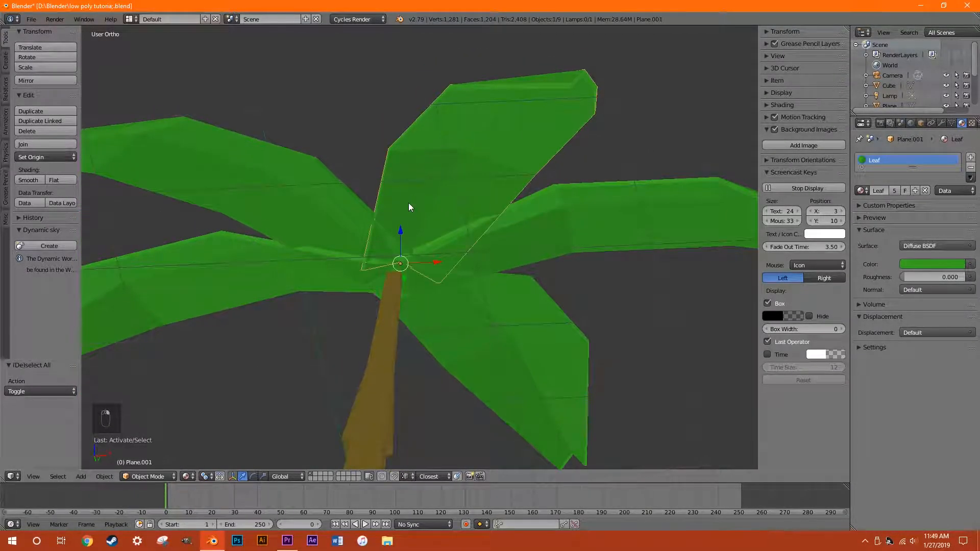
pyautogui.press('Tab')
pyautogui.scroll(2, 469, 297)
pyautogui.scroll(1, 468, 299)
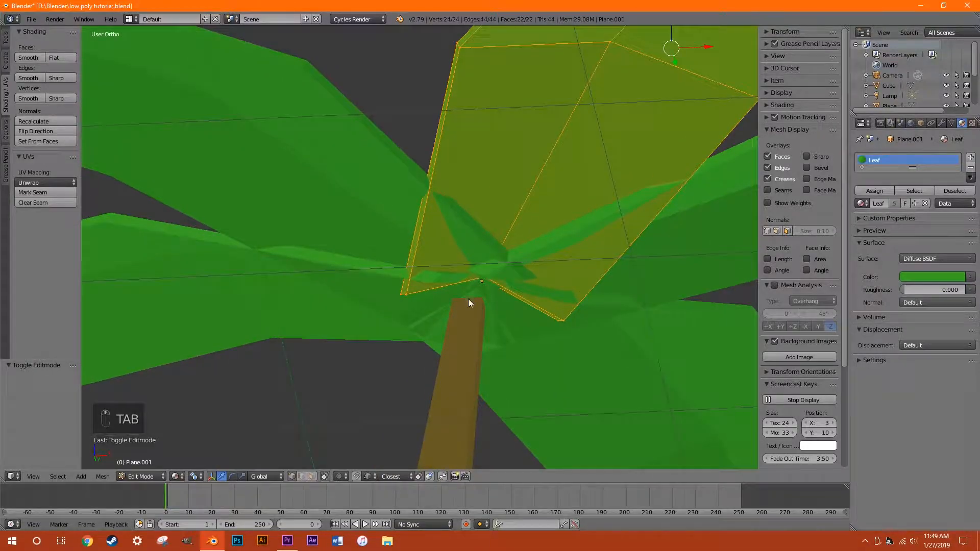
pyautogui.scroll(-3, 455, 310)
pyautogui.press('Tab')
pyautogui.press('a')
pyautogui.press('a')
pyautogui.press('a')
# Hide the trunk and box-select all five leaves.
pyautogui.moveTo(475, 343)
pyautogui.mouseDown(button='middle')
pyautogui.moveTo(418, 328)
pyautogui.moveTo(398, 363)
pyautogui.moveTo(460, 385)
pyautogui.moveTo(453, 374)
pyautogui.moveTo(504, 339)
pyautogui.moveTo(480, 350)
pyautogui.moveTo(467, 336)
pyautogui.mouseUp(button='middle')
pyautogui.rightClick(452, 372)
pyautogui.press('h')
pyautogui.press('b')
pyautogui.moveTo(283, 136); pyautogui.dragTo(607, 409)
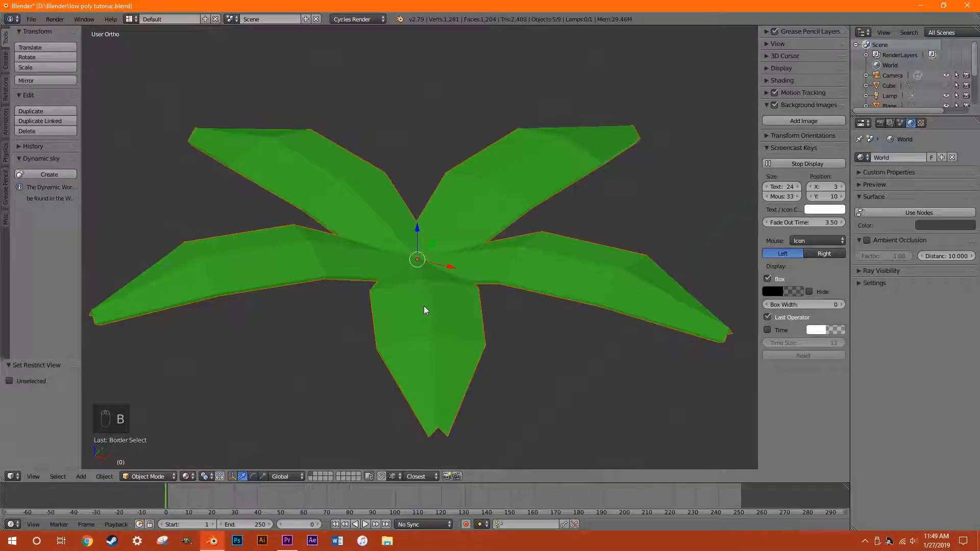
# Make one leaf the active object and join all five leaves into a single object.
pyautogui.hotkey('ctrl', 'j')
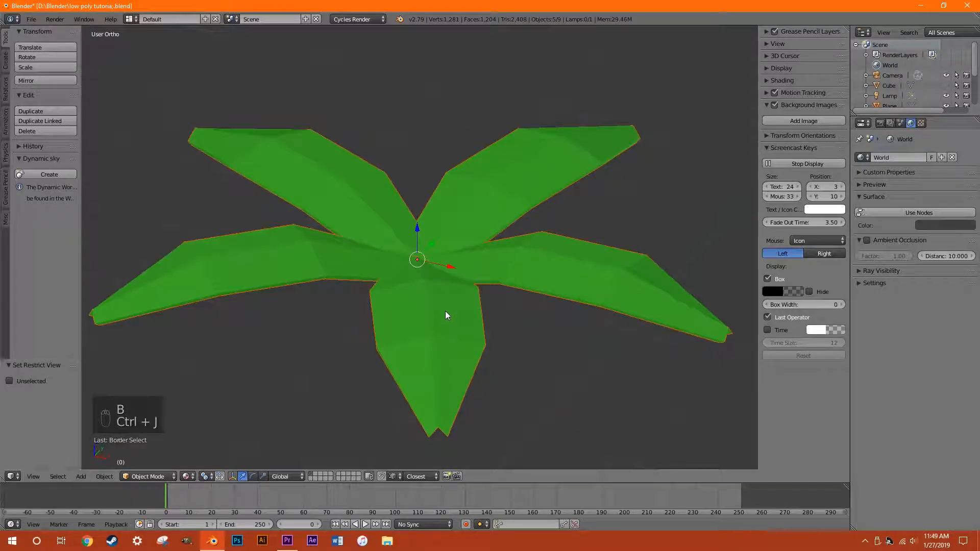
pyautogui.click(376, 274)
pyautogui.press('Tab')
pyautogui.press('Tab')
pyautogui.click(412, 268)
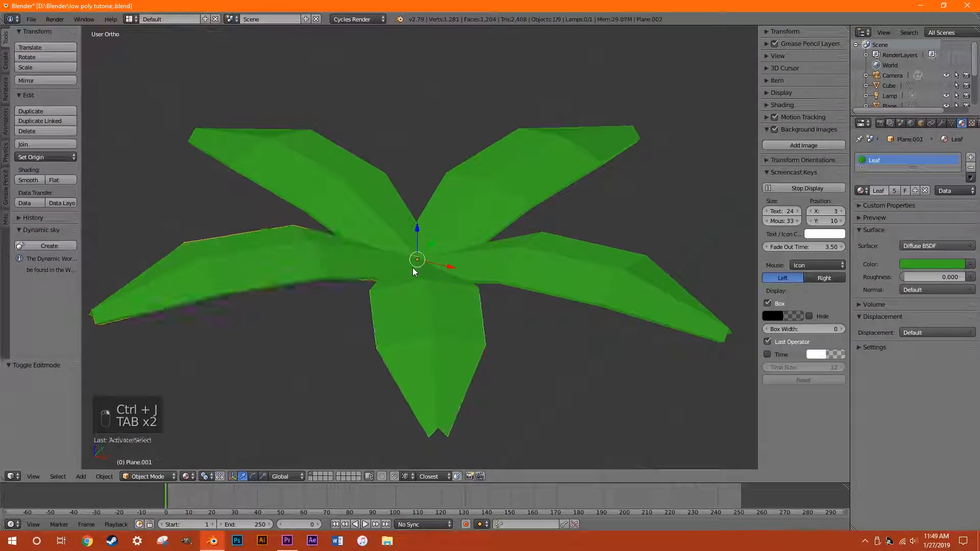
pyautogui.hotkey('ctrl', 'j')
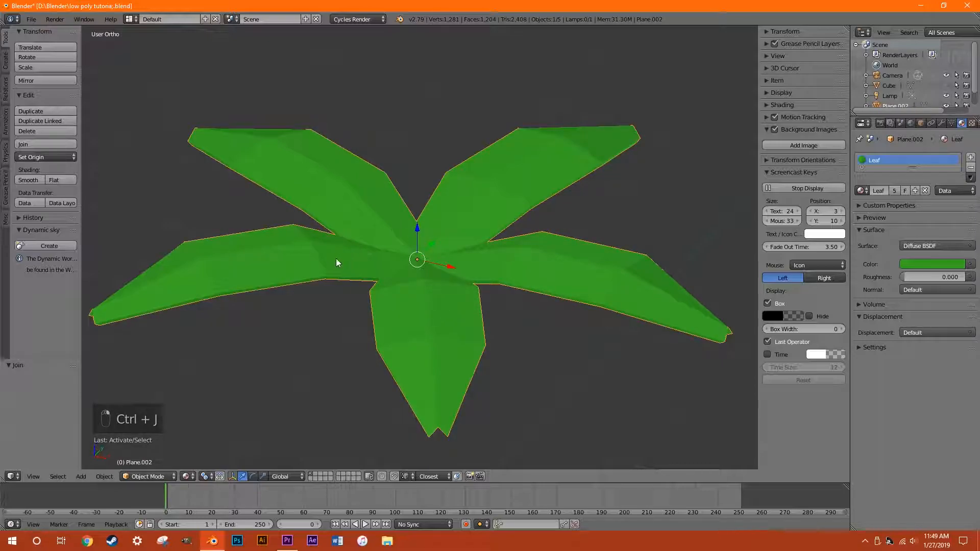
# Enter edit mode on the joined leaves, deselect everything and switch to solid shading to work on the underside of the centre.
pyautogui.press('Tab')
pyautogui.moveTo(494, 326); pyautogui.dragTo(378, 320, button='middle')
pyautogui.press('a')
pyautogui.press('a')
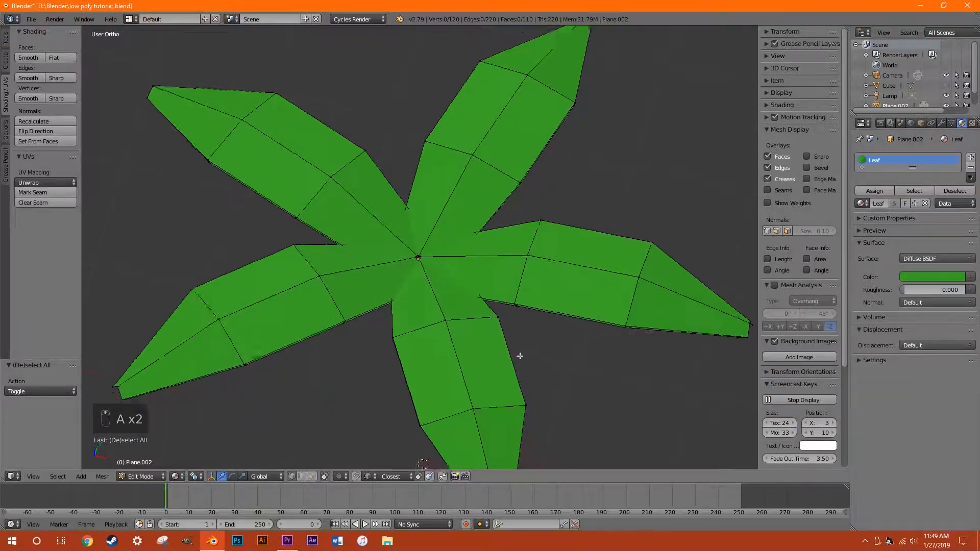
pyautogui.scroll(10, 520, 359)
pyautogui.moveTo(469, 341)
pyautogui.mouseDown(button='middle')
pyautogui.moveTo(453, 330)
pyautogui.moveTo(433, 350)
pyautogui.moveTo(434, 383)
pyautogui.moveTo(440, 335)
pyautogui.moveTo(425, 228)
pyautogui.moveTo(459, 331)
pyautogui.moveTo(445, 274)
pyautogui.moveTo(477, 268)
pyautogui.mouseUp(button='middle')
pyautogui.press('z')
pyautogui.press('z')
pyautogui.press('Tab')
pyautogui.press('Tab')
pyautogui.moveTo(397, 224); pyautogui.dragTo(419, 254, button='middle')
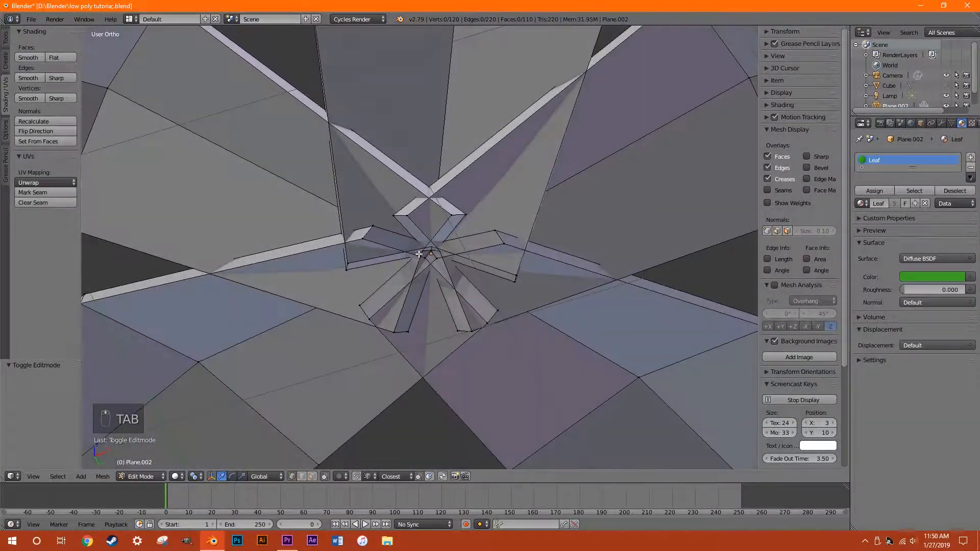
# Merge at center the four overlapping corner vertices between adjacent leaves, for the first two gaps on the crown's underside.
pyautogui.scroll(2, 420, 253)
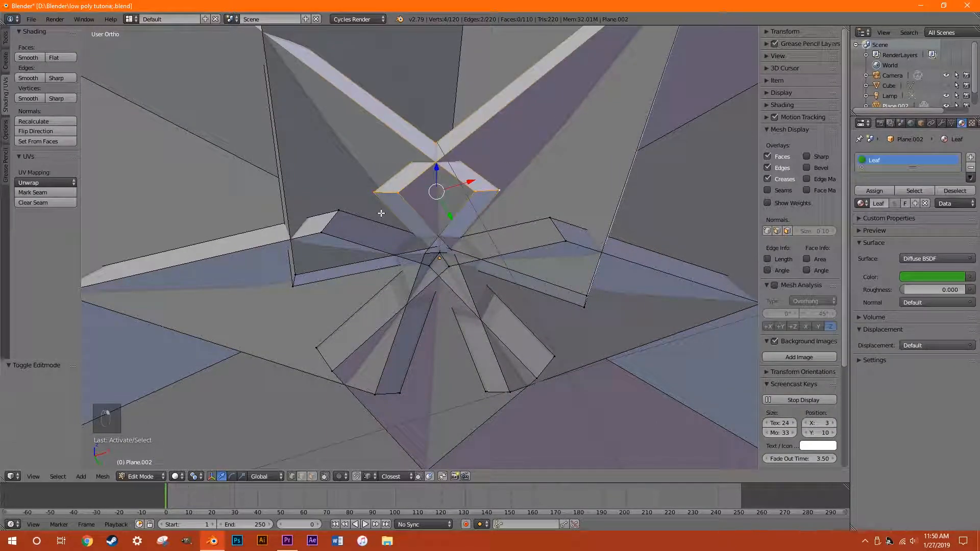
pyautogui.hotkey('alt', 'm')
pyautogui.click(380, 213)
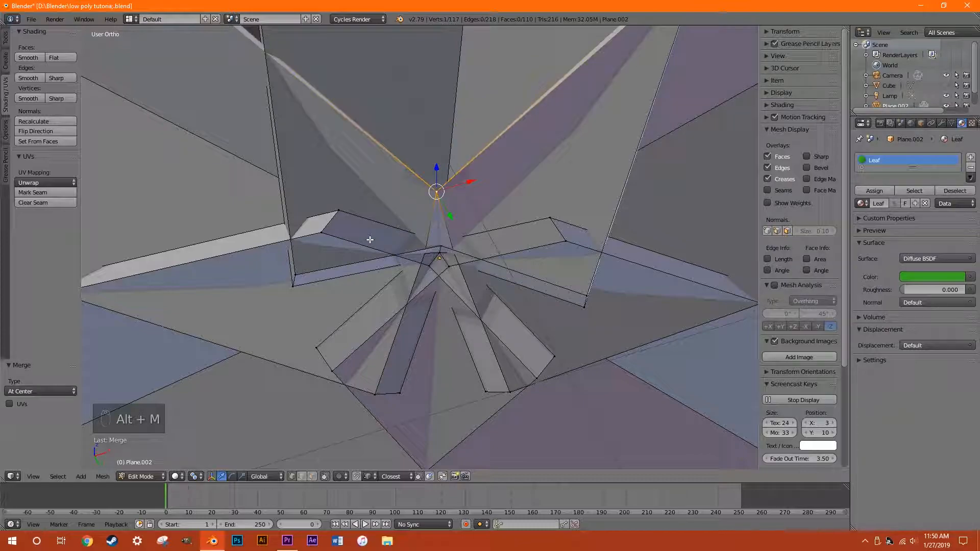
pyautogui.scroll(-3, 449, 261)
pyautogui.moveTo(413, 255); pyautogui.dragTo(503, 233, button='middle')
pyautogui.scroll(3, 426, 215)
pyautogui.rightClick(420, 174)
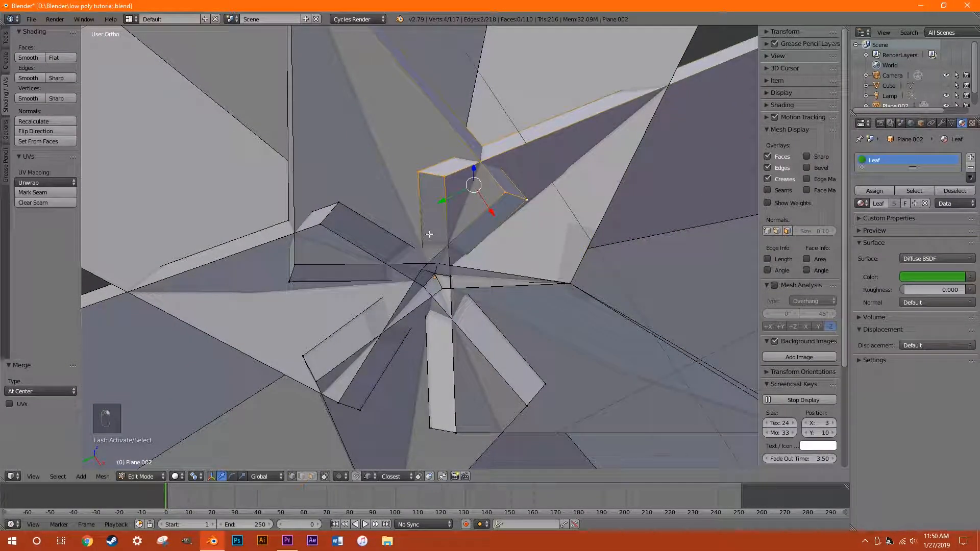
pyautogui.hotkey('alt', 'm')
pyautogui.click(429, 234)
# Merge at center the overlapping leaf corner vertices in the remaining three gaps around the crown's underside.
pyautogui.rightClick(331, 231)
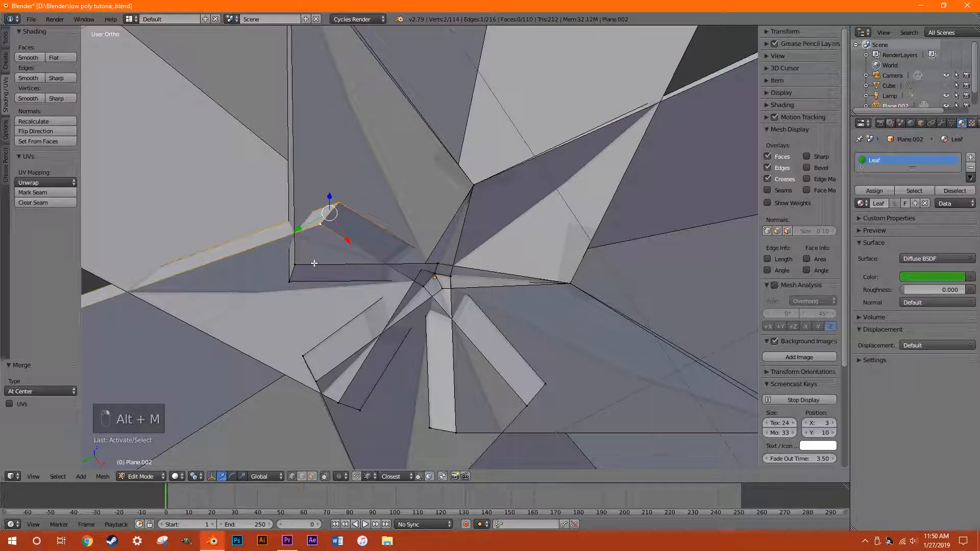
pyautogui.hotkey('alt', 'm')
pyautogui.click(289, 280)
pyautogui.moveTo(256, 322); pyautogui.dragTo(444, 131, button='middle')
pyautogui.rightClick(438, 138)
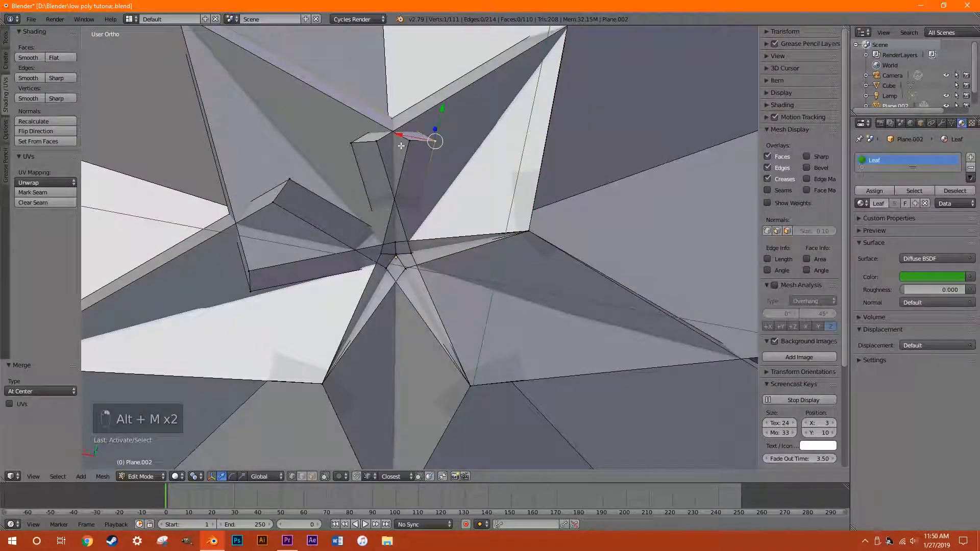
pyautogui.hotkey('alt', 'm')
pyautogui.click(352, 139)
pyautogui.moveTo(329, 158); pyautogui.dragTo(508, 155, button='middle')
pyautogui.rightClick(477, 152)
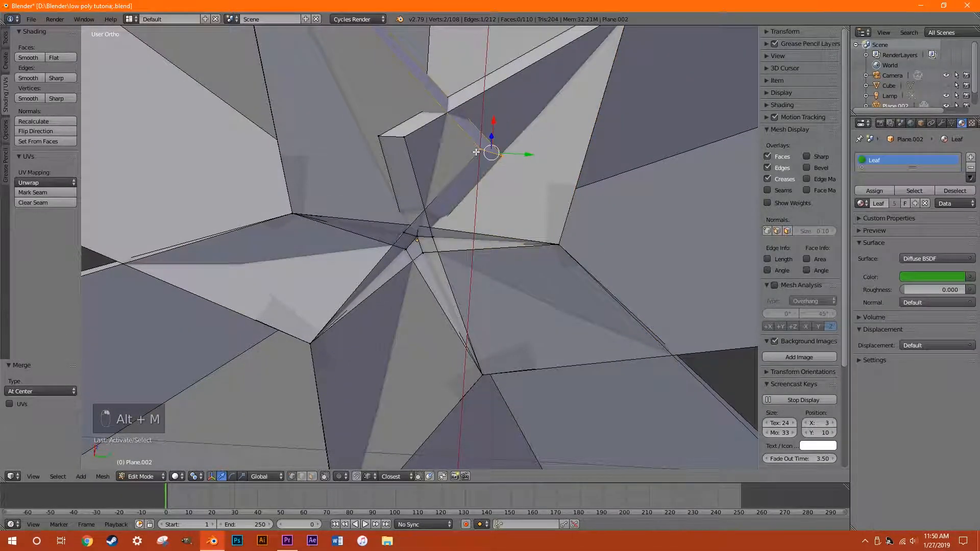
pyautogui.hotkey('alt', 'm')
pyautogui.click(384, 140)
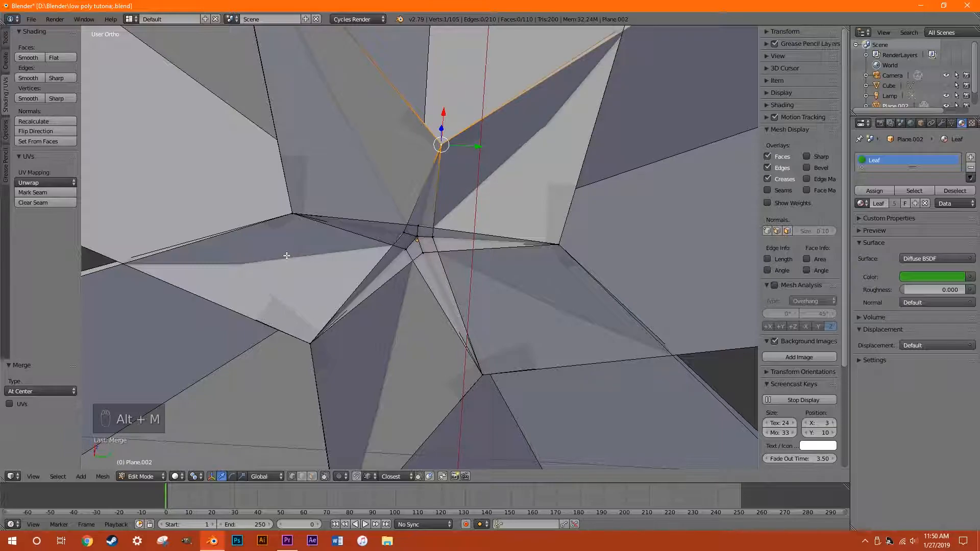
# Merge at center the five inner vertices around the crown's central opening on the underside, and return to object mode.
pyautogui.moveTo(570, 324); pyautogui.dragTo(552, 305, button='middle')
pyautogui.scroll(-5, 552, 305)
pyautogui.scroll(11, 433, 280)
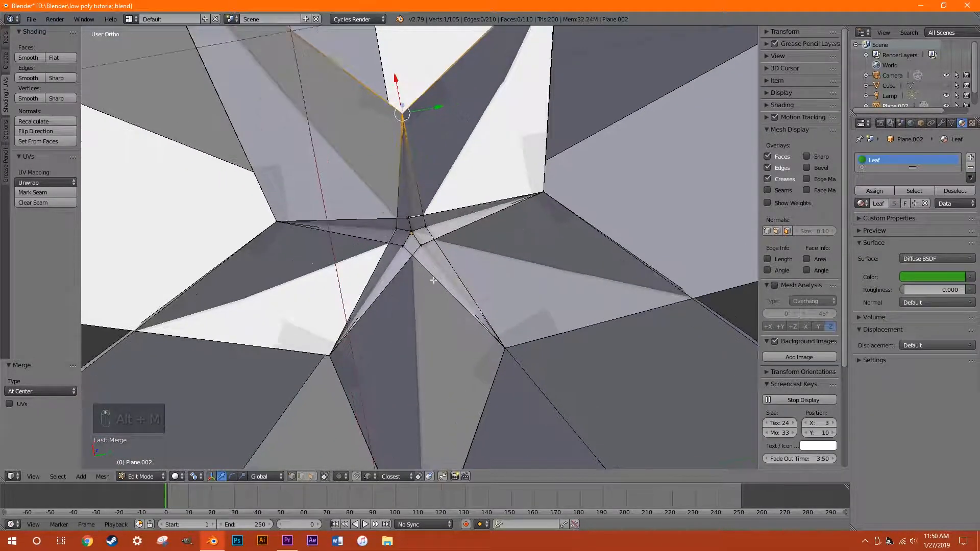
pyautogui.scroll(1, 435, 283)
pyautogui.moveTo(435, 283); pyautogui.dragTo(455, 247, button='middle')
pyautogui.rightClick(456, 248)
pyautogui.keyDown('shift'); pyautogui.rightClick(396, 252); pyautogui.keyUp('shift')
pyautogui.keyDown('shift'); pyautogui.rightClick(366, 191); pyautogui.keyUp('shift')
pyautogui.keyDown('shift'); pyautogui.rightClick(411, 152); pyautogui.keyUp('shift')
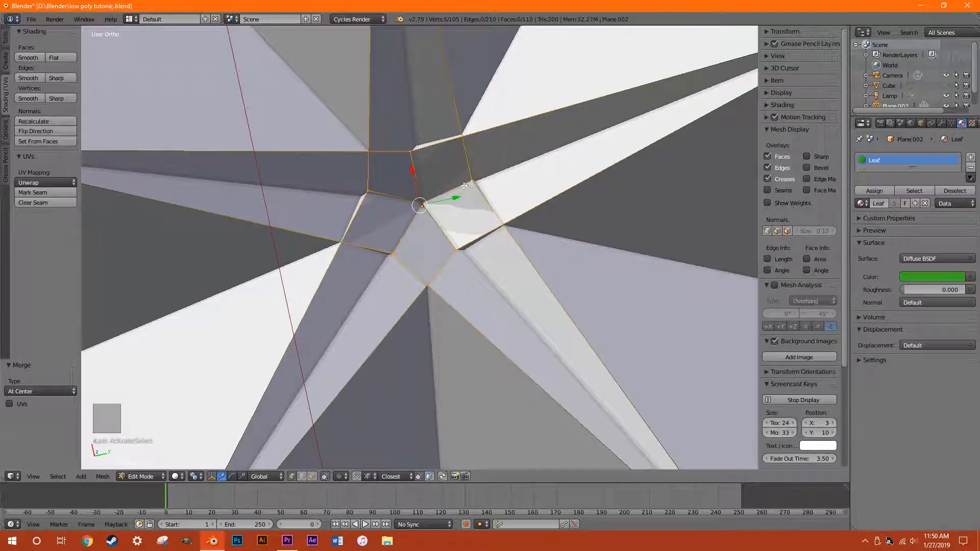
pyautogui.hotkey('alt', 'm')
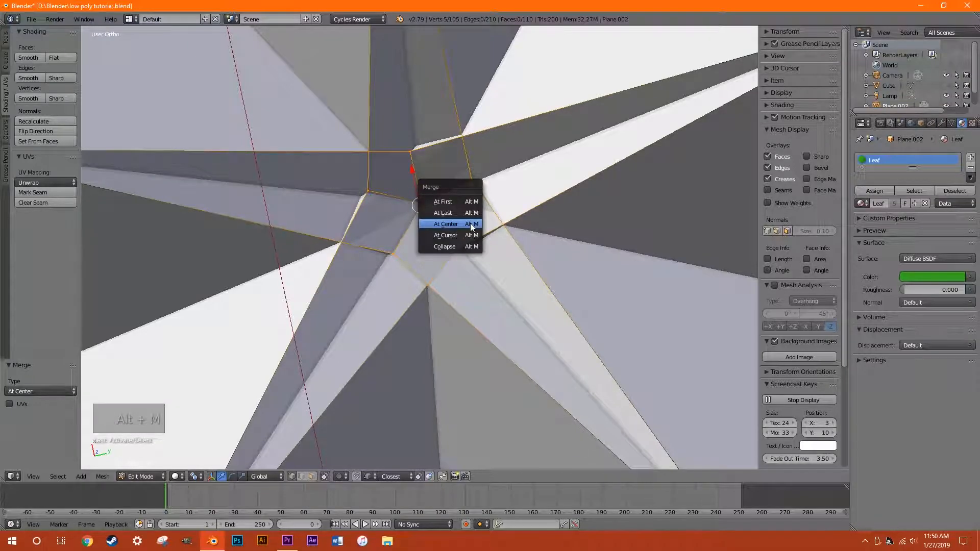
pyautogui.click(470, 223)
pyautogui.press('Tab')
pyautogui.moveTo(470, 230); pyautogui.dragTo(380, 347, button='middle')
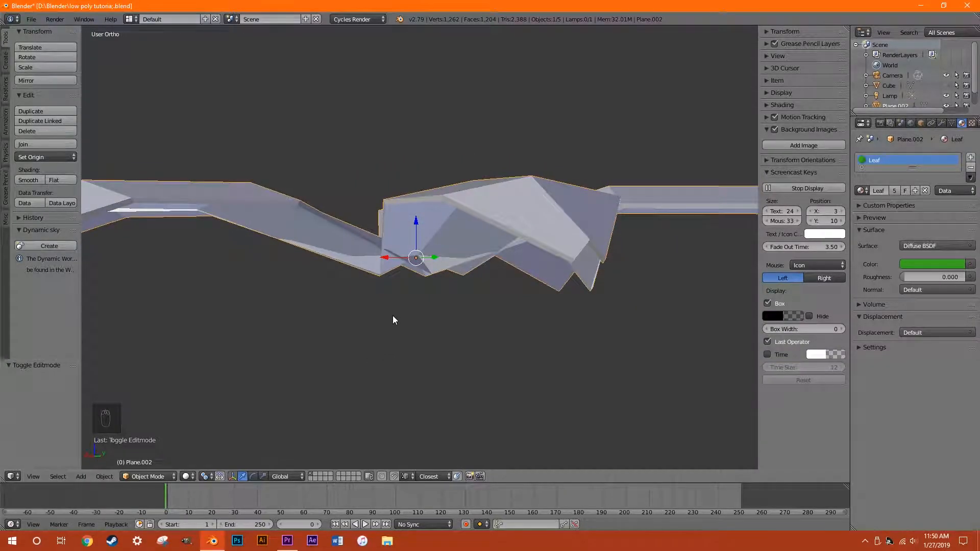
# Unhide all hidden objects and hide the terrain again, leaving the trunk and leaf crown in view.
pyautogui.hotkey('alt', 'h')
pyautogui.scroll(-5, 413, 329)
pyautogui.rightClick(517, 327)
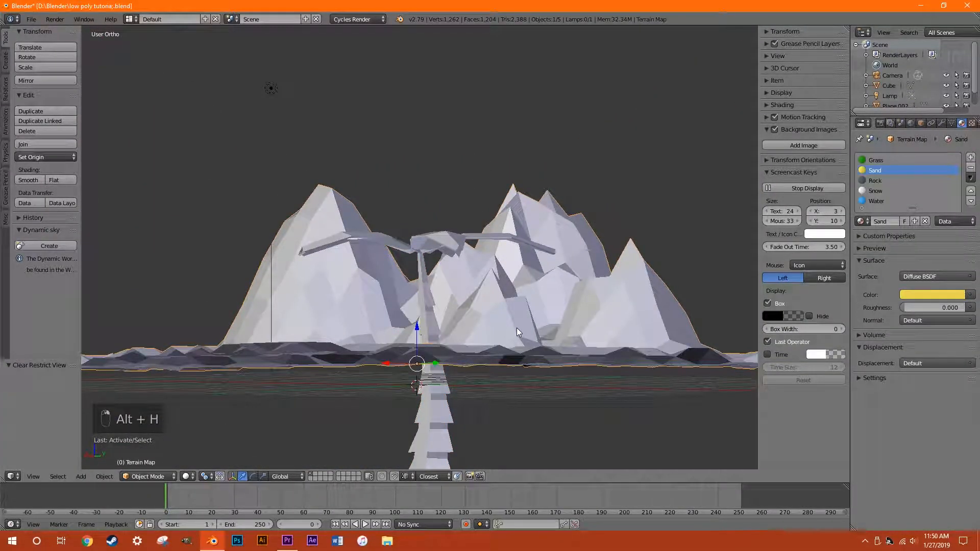
pyautogui.press('h')
# Move the trunk 0.055 along the X axis to line it up beneath the center of the leaf crown.
pyautogui.scroll(3, 480, 319)
pyautogui.rightClick(428, 304)
pyautogui.moveTo(342, 349); pyautogui.dragTo(477, 337, button='middle')
pyautogui.scroll(3, 485, 358)
pyautogui.moveTo(427, 378); pyautogui.dragTo(463, 395)
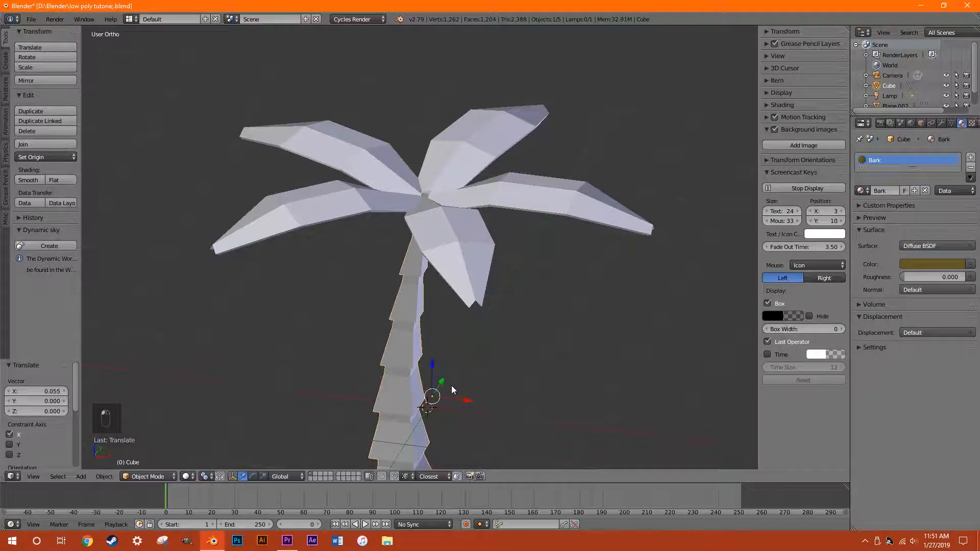
# Extrude the trunk's top face up through the crown's center and scale it by 0.356 into a tapered tip.
pyautogui.press('Tab')
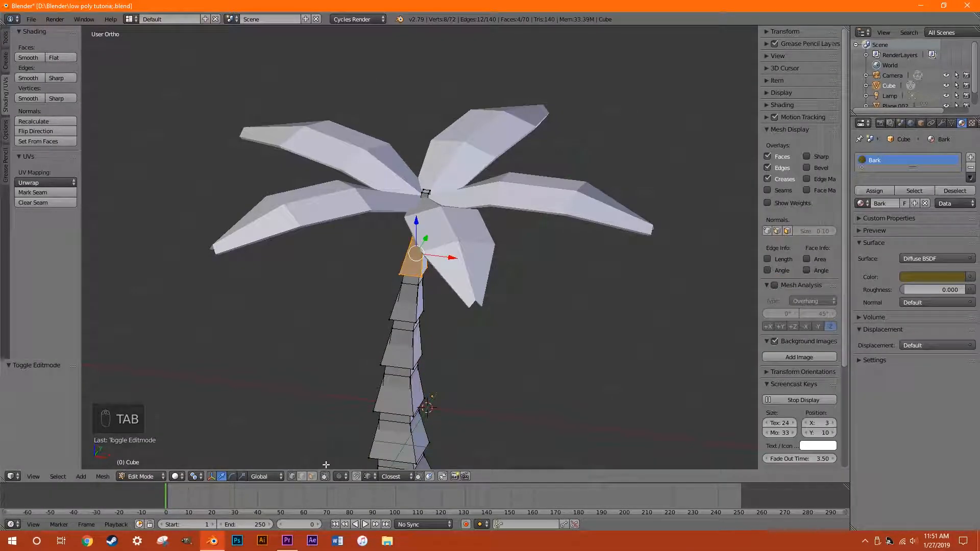
pyautogui.keyDown('shift'); pyautogui.moveTo(443, 251); pyautogui.dragTo(443, 329, button='middle'); pyautogui.keyUp('shift')
pyautogui.scroll(8, 443, 328)
pyautogui.rightClick(452, 335)
pyautogui.press('e')
pyautogui.click(601, 400)
pyautogui.press('s')
pyautogui.click(513, 357)
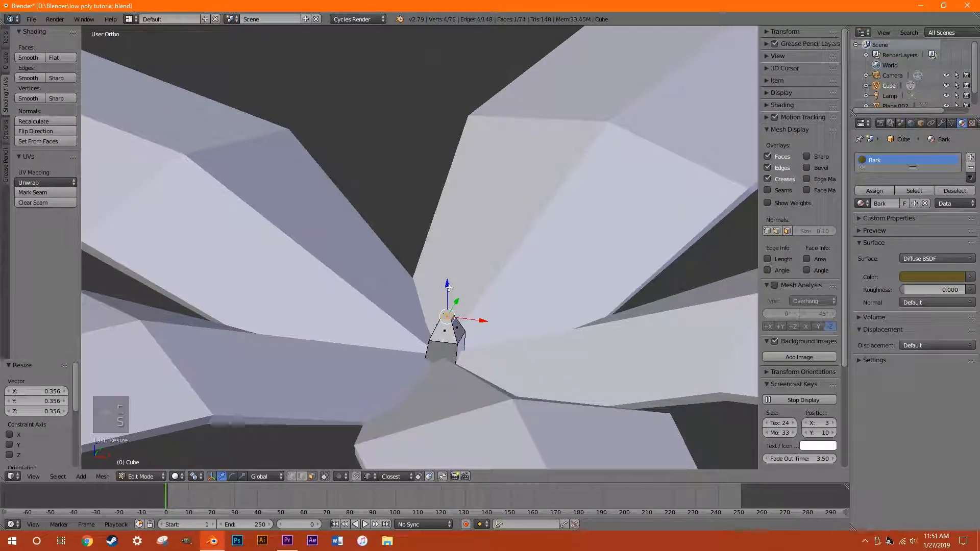
pyautogui.press('Tab')
pyautogui.scroll(-5, 516, 327)
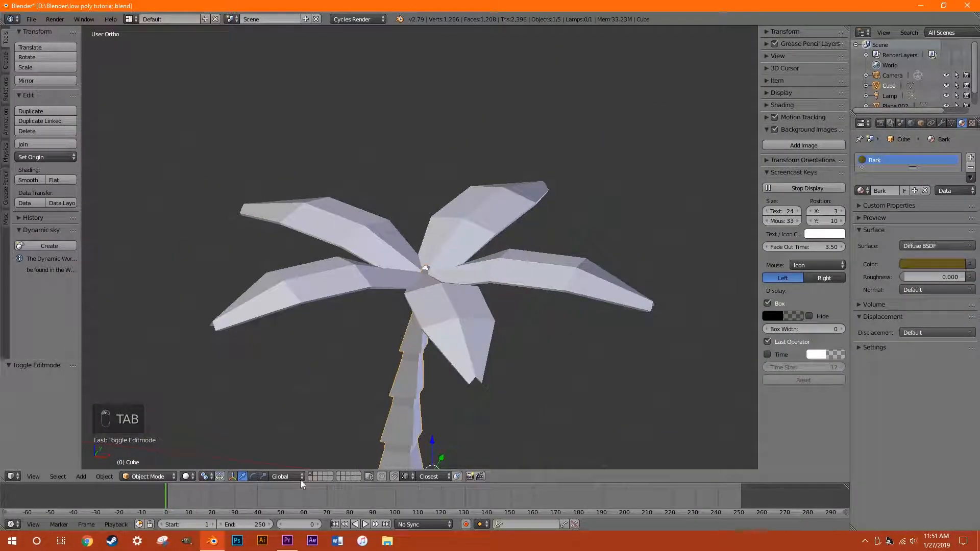
# Switch the viewport shading to Material, deselect everything and check the palm's colors from crown to trunk base.
pyautogui.click(192, 475)
pyautogui.click(204, 420)
pyautogui.keyDown('shift'); pyautogui.scroll(-8, 534, 344); pyautogui.keyUp('shift')
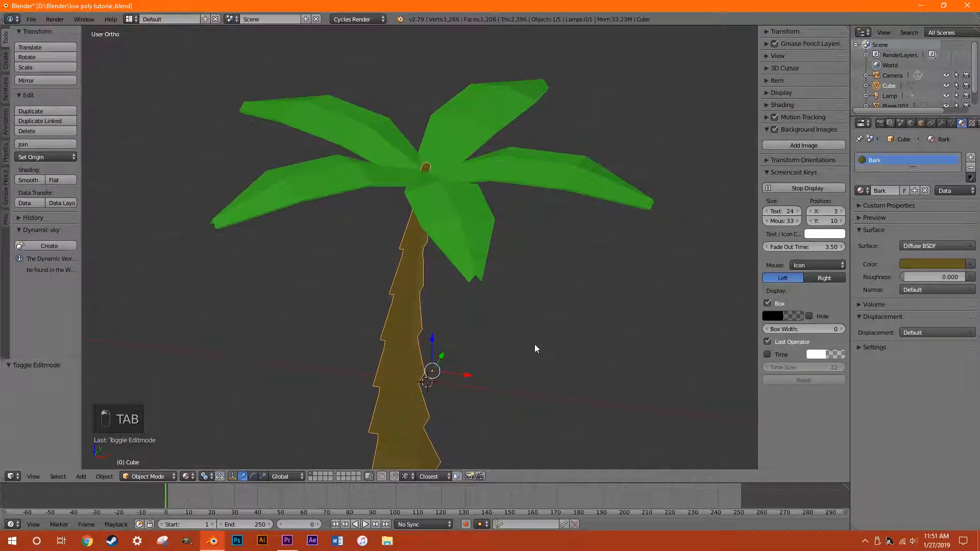
pyautogui.press('a')
pyautogui.scroll(-5, 540, 341)
pyautogui.moveTo(541, 339); pyautogui.dragTo(473, 295, button='middle')
pyautogui.scroll(3, 474, 263)
pyautogui.press('a')
pyautogui.press('a')
pyautogui.keyDown('shift'); pyautogui.scroll(-3, 474, 289); pyautogui.keyUp('shift')
pyautogui.scroll(4, 477, 284)
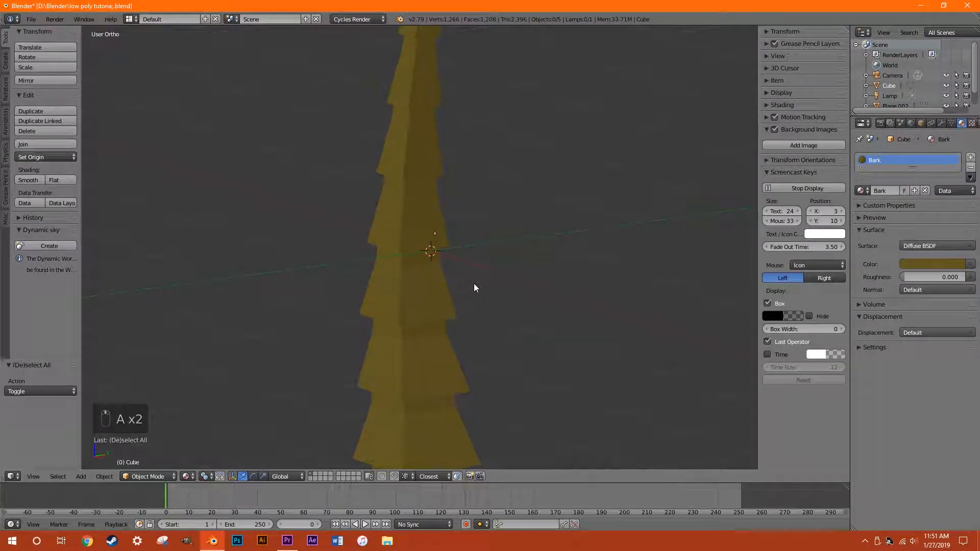
# Select the trunk and leaf crown together, move them along the X axis away from the 3D cursor, and deselect them.
pyautogui.scroll(-3, 425, 244)
pyautogui.rightClick(425, 243)
pyautogui.keyDown('shift'); pyautogui.rightClick(461, 76); pyautogui.keyUp('shift')
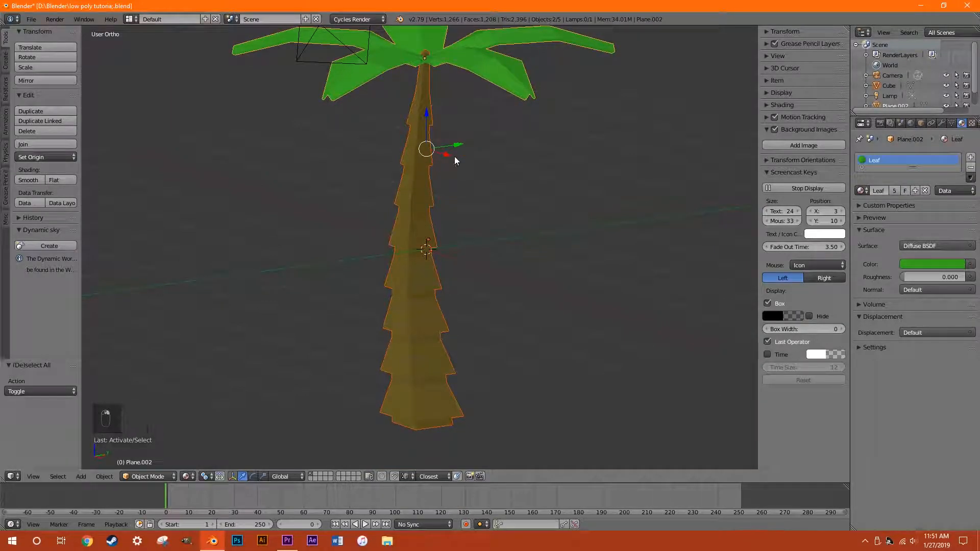
pyautogui.moveTo(451, 154); pyautogui.dragTo(422, 229)
pyautogui.press('a')
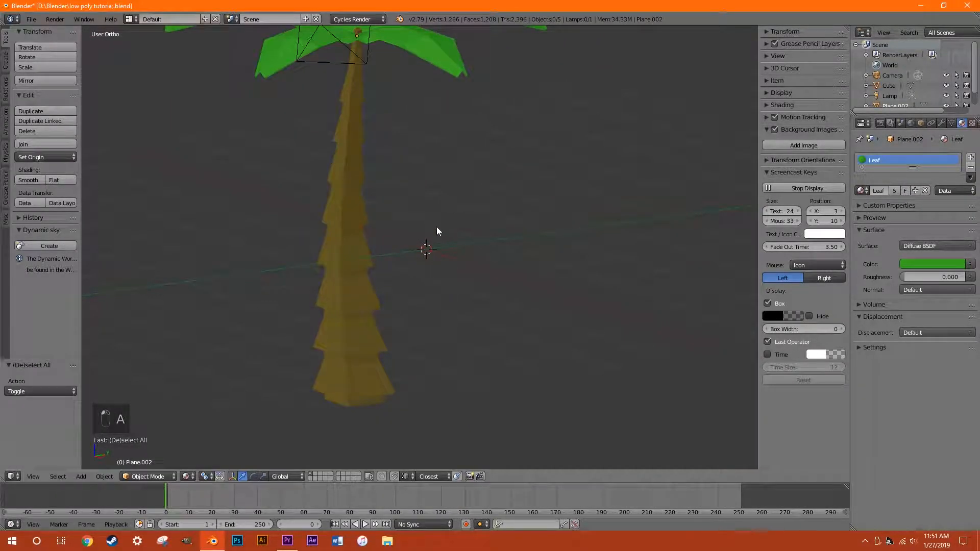
# Add an ico sphere with 1 subdivision beside the palm trunk.
pyautogui.hotkey('shift', 'a')
pyautogui.moveTo(436, 227)
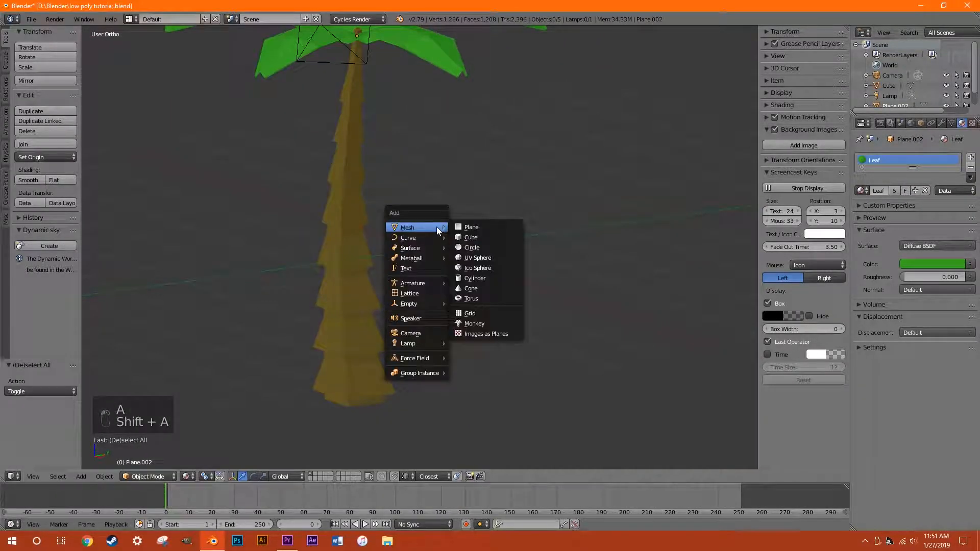
pyautogui.click(503, 272)
pyautogui.click(31, 389)
pyautogui.write('1')
pyautogui.press('Return')
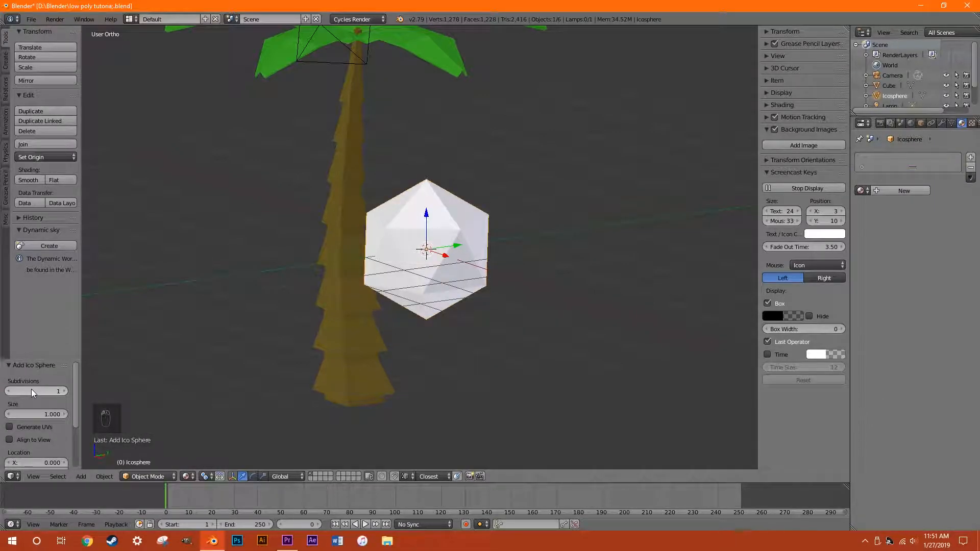
# Give the ico sphere a new material named Coconut with a dark brown diffuse color.
pyautogui.click(885, 191)
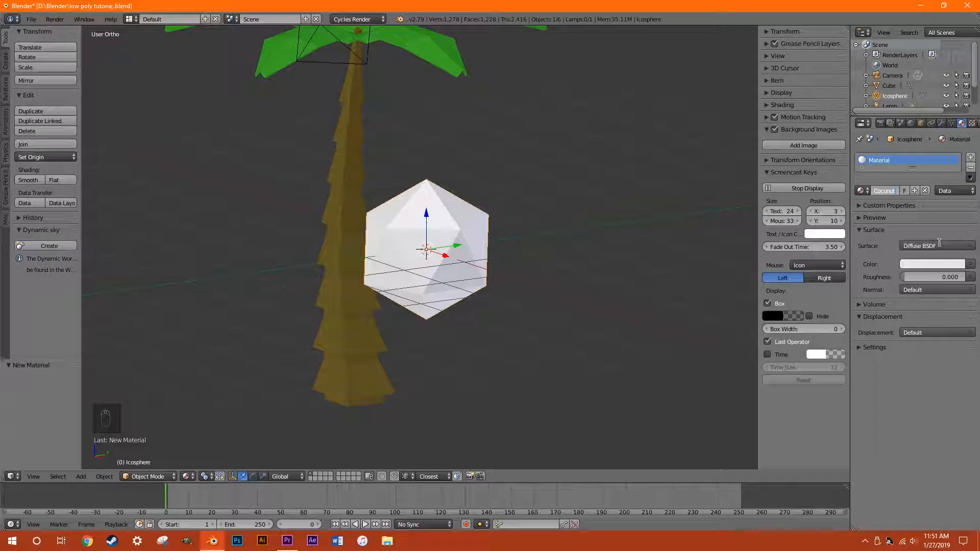
pyautogui.click(933, 265)
pyautogui.click(896, 174)
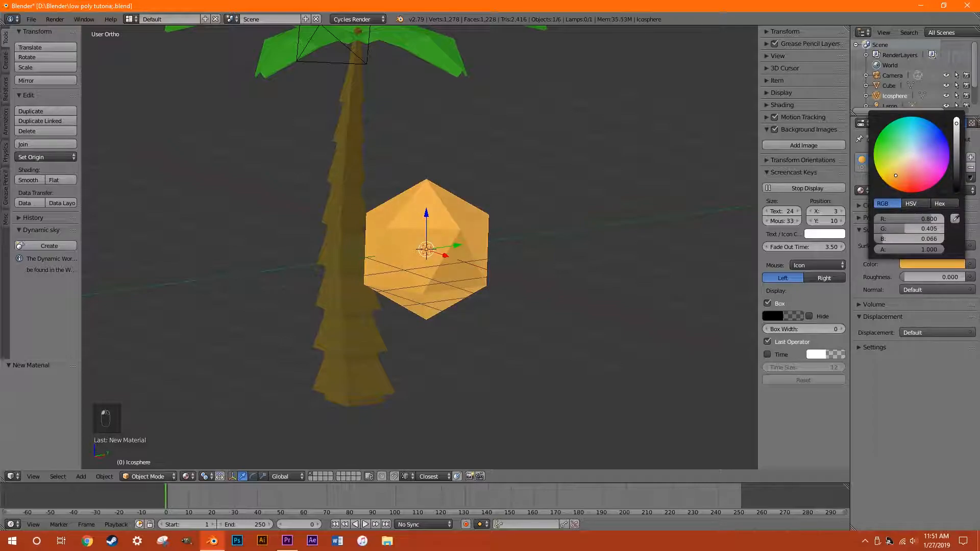
pyautogui.moveTo(959, 144); pyautogui.dragTo(957, 178)
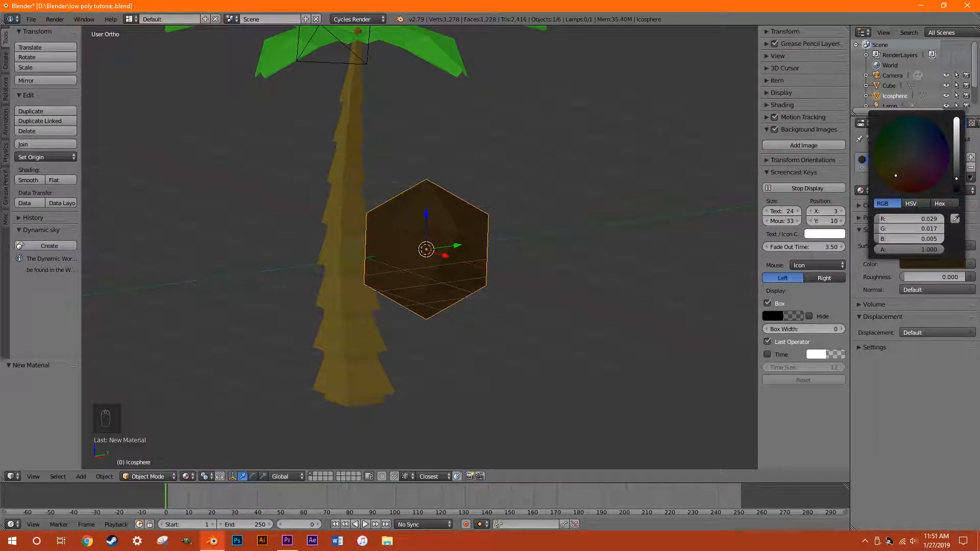
# Scale the ico sphere by 0.151 to coconut size relative to the palm.
pyautogui.scroll(-4, 296, 326)
pyautogui.moveTo(388, 311); pyautogui.dragTo(456, 266, button='middle')
pyautogui.scroll(6, 490, 312)
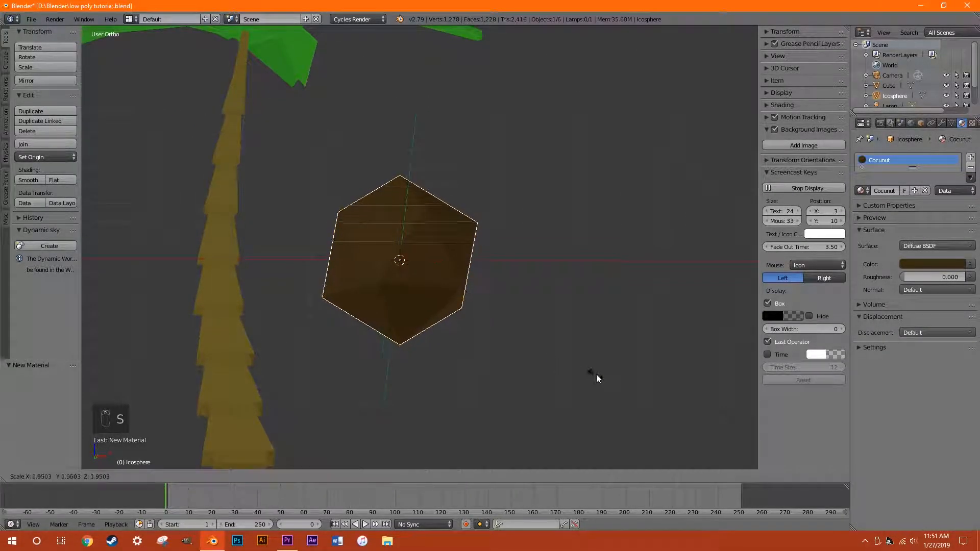
pyautogui.press('s')
pyautogui.click(431, 275)
pyautogui.keyDown('ctrl'); pyautogui.scroll(-9, 431, 274); pyautogui.keyUp('ctrl')
pyautogui.keyDown('shift'); pyautogui.scroll(9, 435, 279); pyautogui.keyUp('shift')
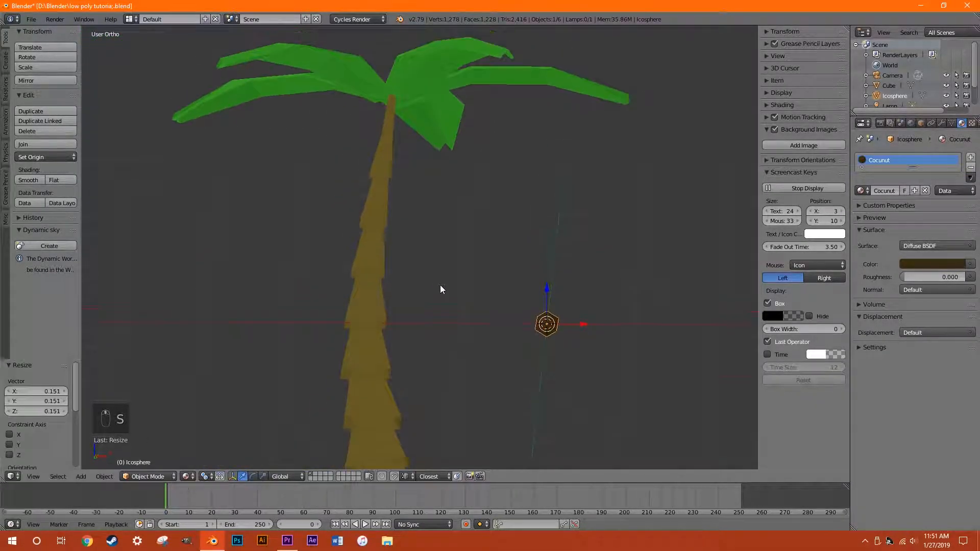
# Move the coconut up beneath the leaf crown and position it against the top of the trunk from two view angles.
pyautogui.press('g')
pyautogui.click(397, 149)
pyautogui.keyDown('shift'); pyautogui.scroll(5, 406, 173); pyautogui.keyUp('shift')
pyautogui.moveTo(412, 240); pyautogui.dragTo(524, 249, button='middle')
pyautogui.scroll(6, 465, 244)
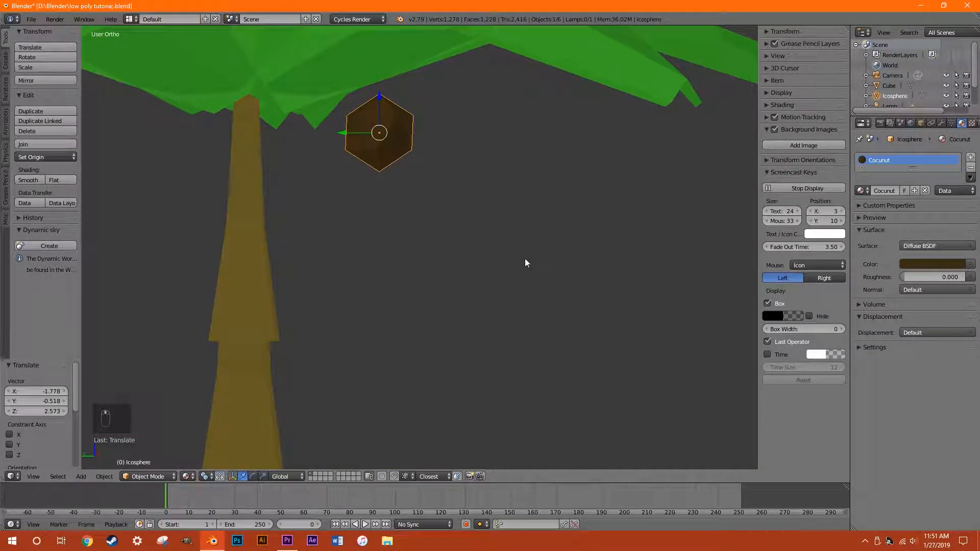
pyautogui.press('g')
pyautogui.click(427, 250)
# Duplicate the coconut twice, place the copies around the trunk top beneath the leaves, and deselect everything.
pyautogui.moveTo(460, 300); pyautogui.dragTo(348, 236, button='middle')
pyautogui.hotkey('shift', 'd')
pyautogui.click(449, 259)
pyautogui.hotkey('shift', 'd')
pyautogui.click(561, 279)
pyautogui.press('g')
pyautogui.click(473, 223)
pyautogui.press('a')
pyautogui.scroll(-5, 513, 301)
pyautogui.moveTo(514, 306); pyautogui.dragTo(458, 369, button='middle')
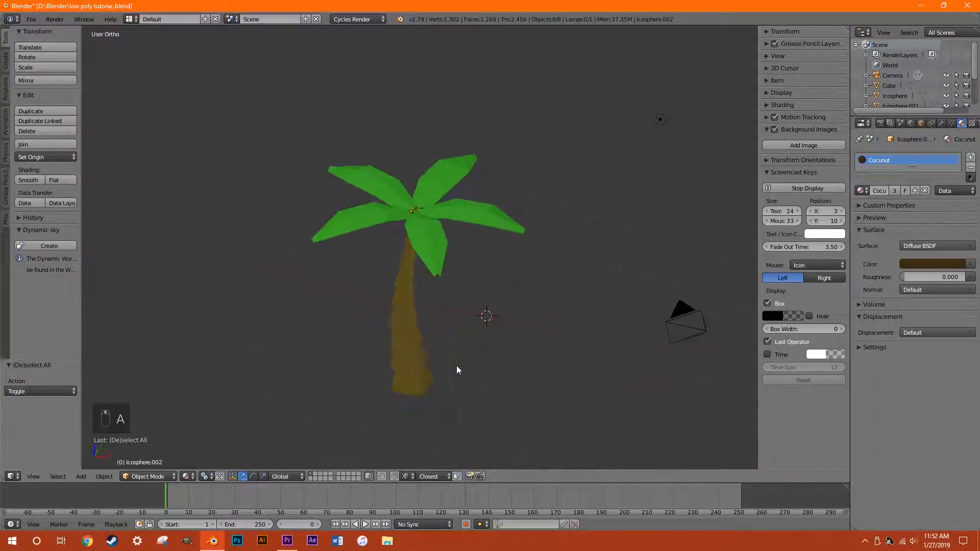
# In solid shading, box-select the whole palm with its coconuts, move it along X well away from the scene's center, and deselect it.
pyautogui.scroll(-4, 457, 367)
pyautogui.press('z')
pyautogui.press('z')
pyautogui.press('a')
pyautogui.press('b')
pyautogui.moveTo(339, 171); pyautogui.dragTo(450, 399)
pyautogui.press('g')
pyautogui.press('x')
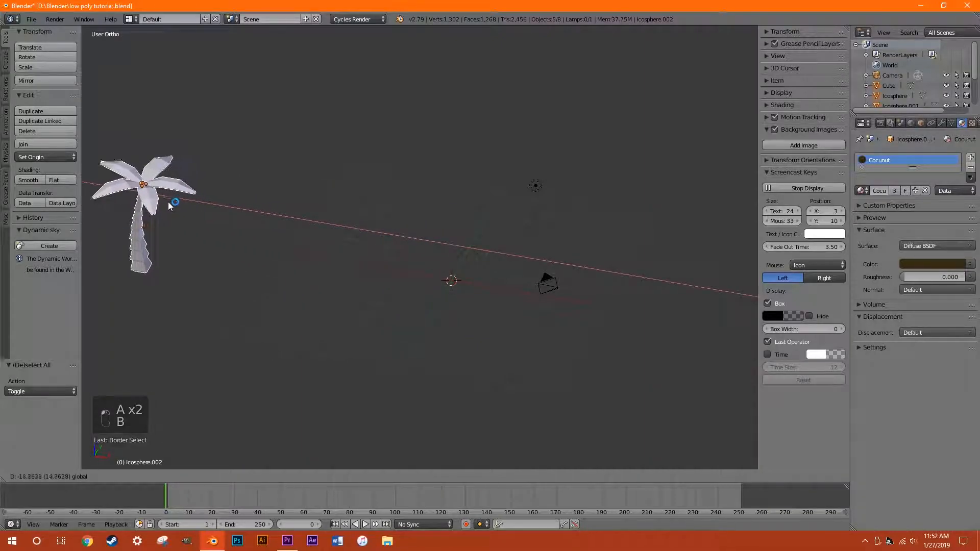
pyautogui.click(179, 241)
pyautogui.scroll(-3, 352, 273)
pyautogui.press('a')
# Unhide the terrain and view it together with the palm tree standing beside it.
pyautogui.hotkey('alt', 'h')
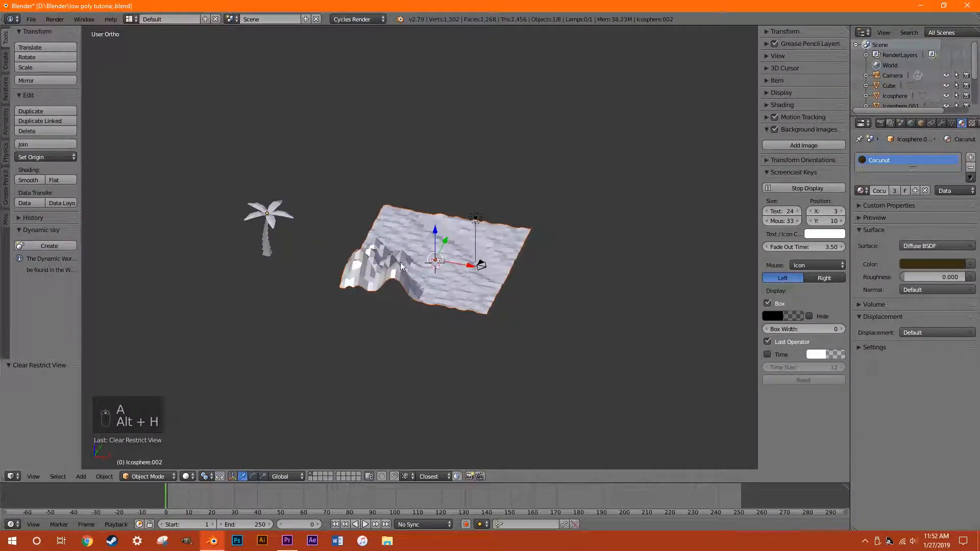
pyautogui.scroll(4, 408, 260)
pyautogui.rightClick(431, 255)
pyautogui.moveTo(602, 291); pyautogui.dragTo(456, 290, button='middle')
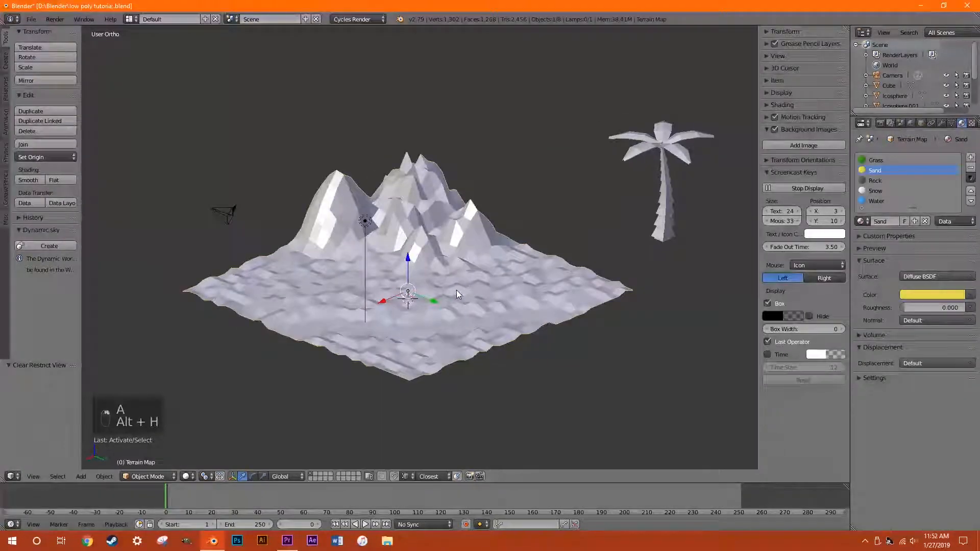
# Select all objects in the scene and hide them to get an empty viewport.
pyautogui.rightClick(678, 168)
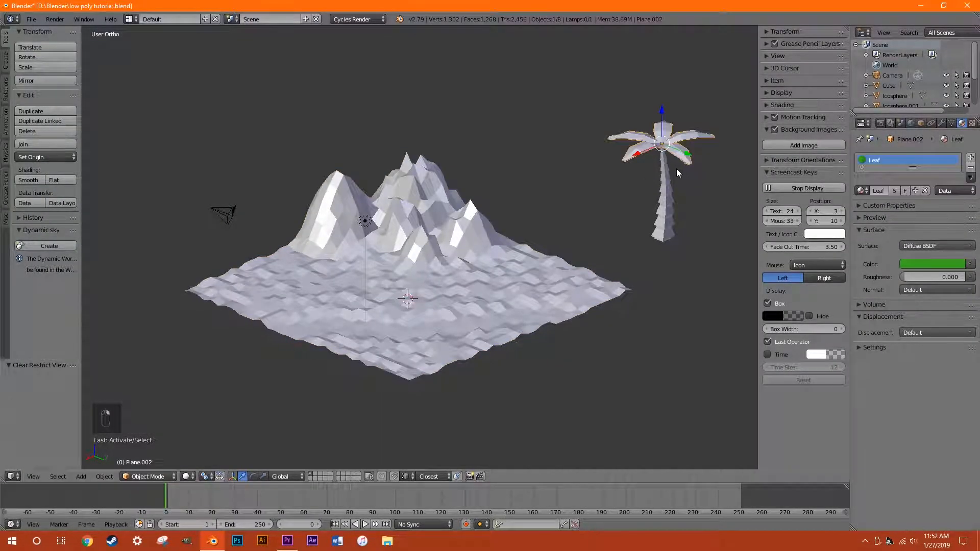
pyautogui.keyDown('ctrl'); pyautogui.scroll(3, 586, 230); pyautogui.keyUp('ctrl')
pyautogui.press('a')
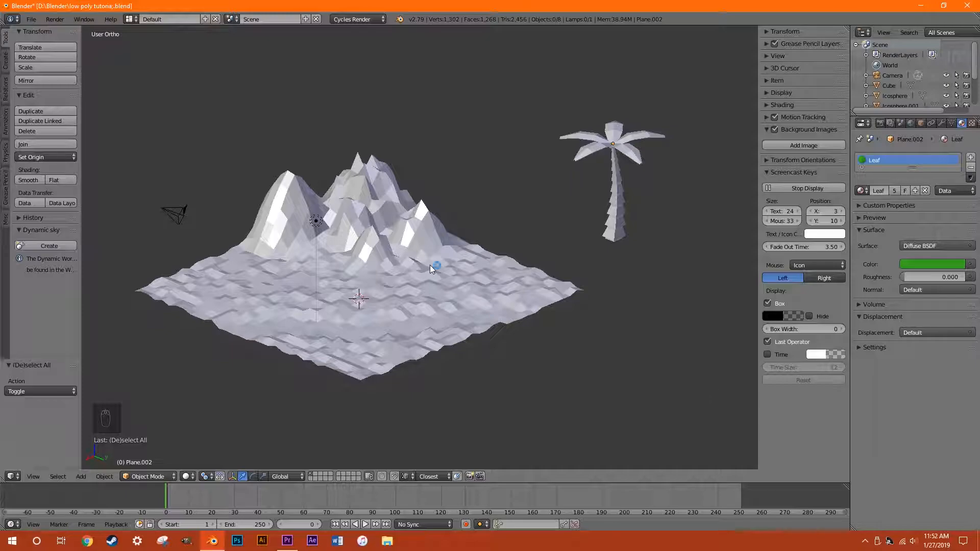
pyautogui.press('a')
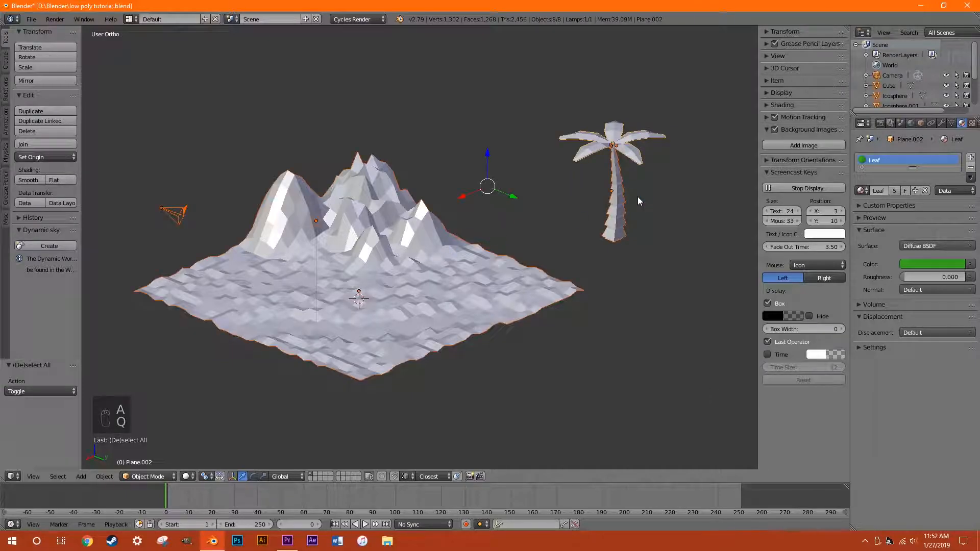
pyautogui.press('h')
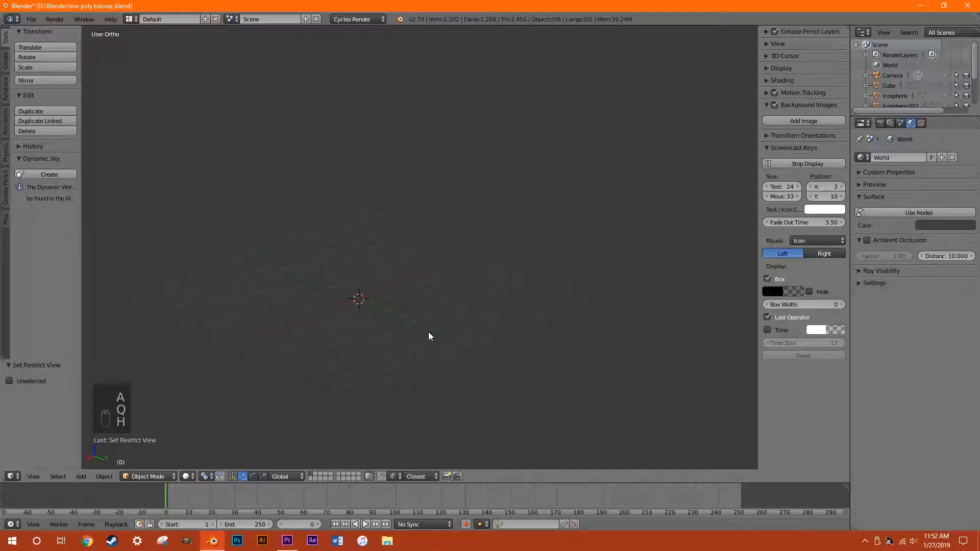
# Add a cube at the scene's origin and center the view on it.
pyautogui.hotkey('shift', 'a')
pyautogui.moveTo(427, 332)
pyautogui.click(464, 339)
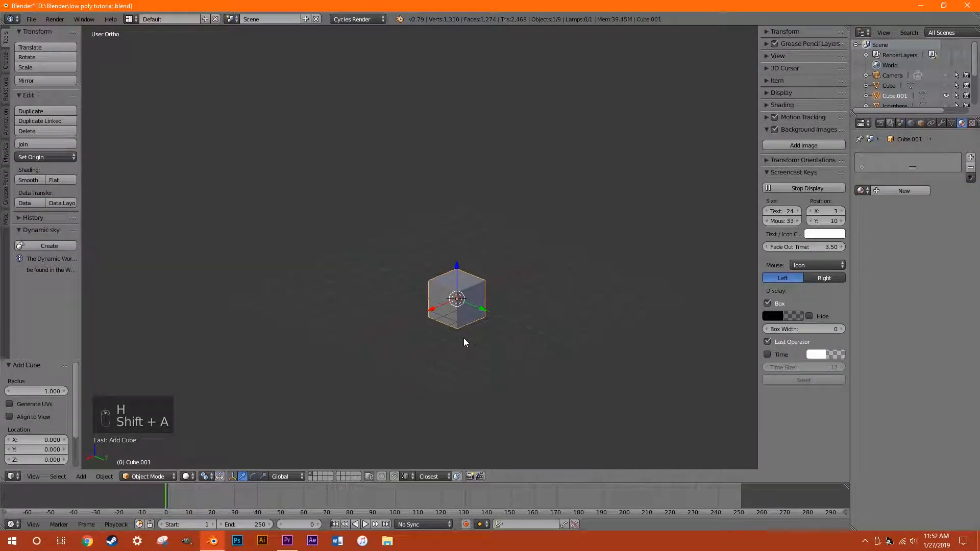
pyautogui.press('KP_Decimal')
pyautogui.moveTo(490, 344); pyautogui.dragTo(716, 384, button='middle')
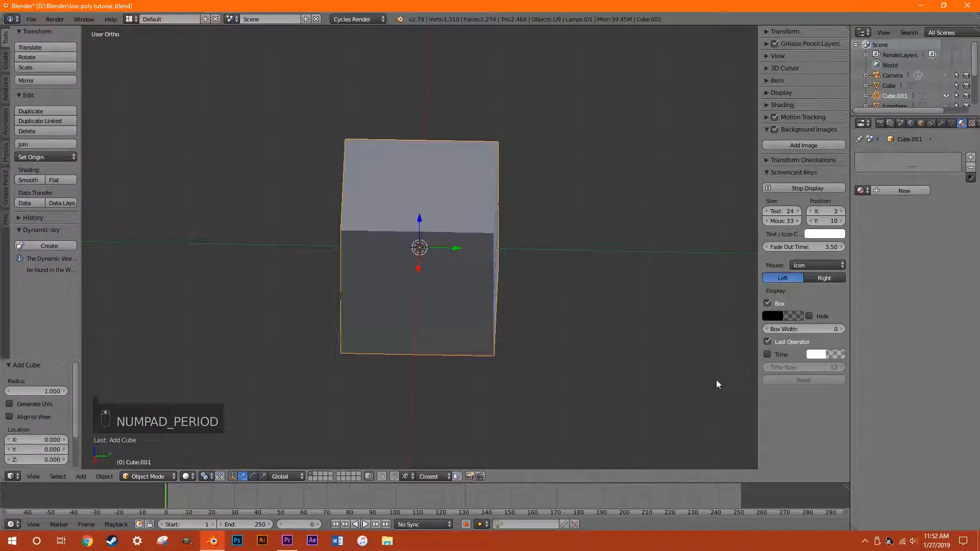
# Scale the cube uniformly by 0.198 and stretch it by 2.845 along the Z axis into an upright block.
pyautogui.press('s')
pyautogui.click(483, 273)
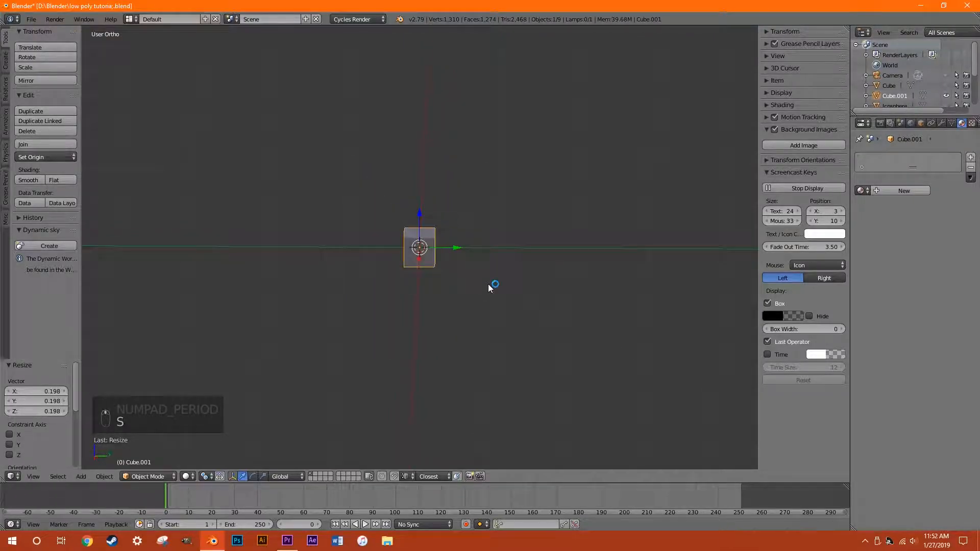
pyautogui.press('s')
pyautogui.press('z')
pyautogui.click(635, 303)
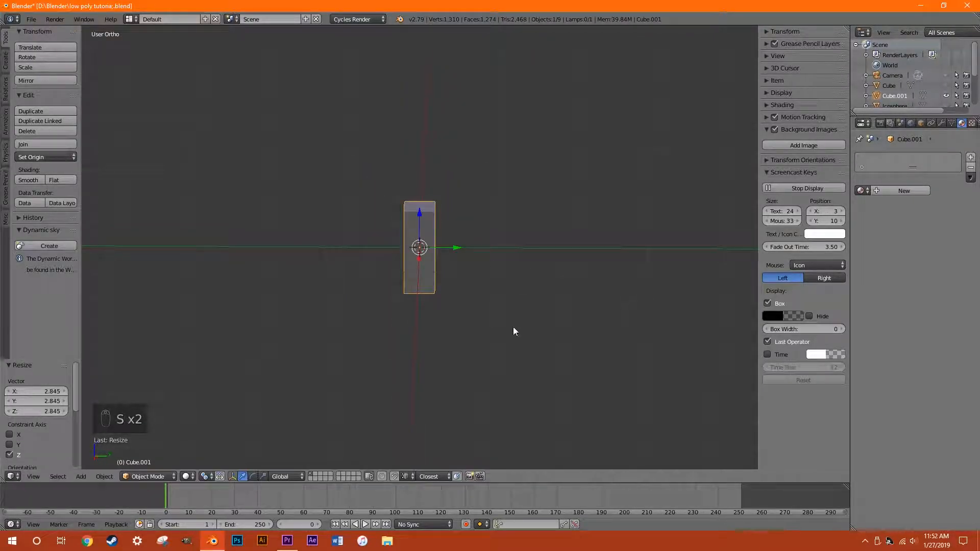
# Extrude the upright block's top face upward by about 0.98 and scale the new end face to 0.567 for a tapered trunk.
pyautogui.press('Tab')
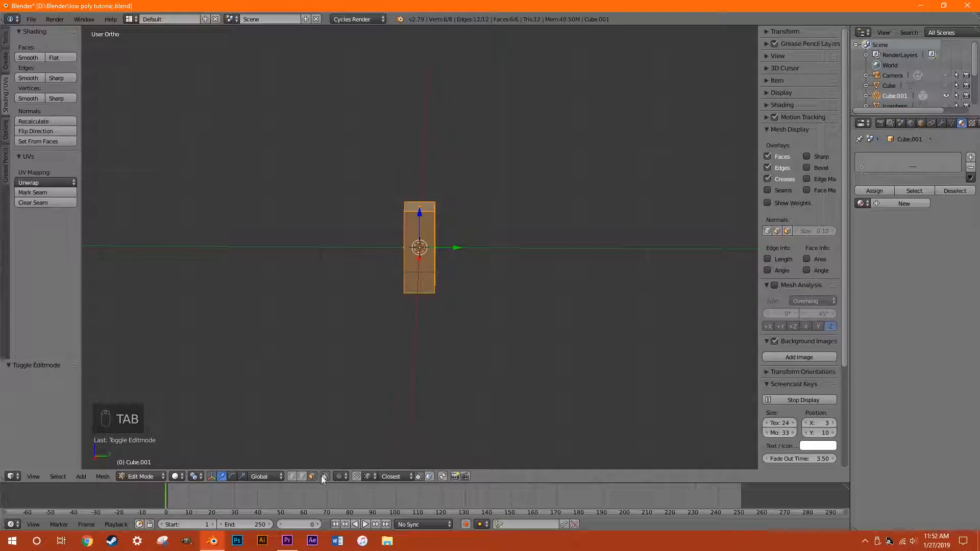
pyautogui.keyDown('shift'); pyautogui.scroll(3, 460, 280); pyautogui.keyUp('shift')
pyautogui.rightClick(415, 247)
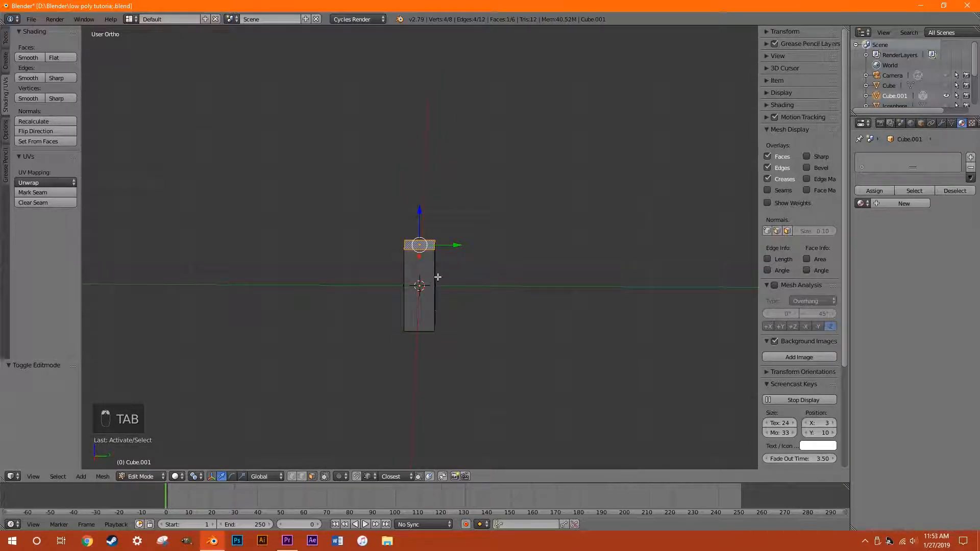
pyautogui.moveTo(437, 277); pyautogui.dragTo(439, 288, button='middle')
pyautogui.press('KP_1')
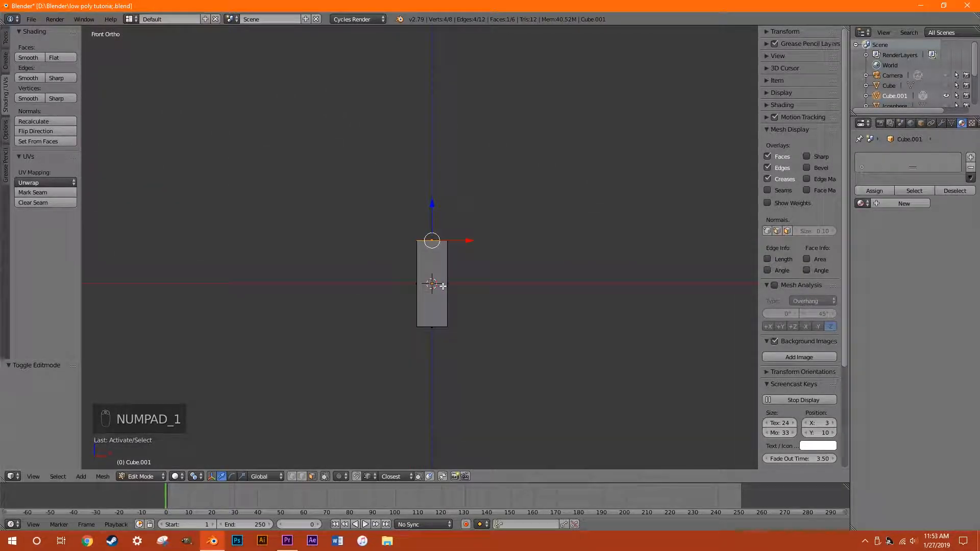
pyautogui.scroll(-2, 475, 300)
pyautogui.keyDown('ctrl'); pyautogui.scroll(1, 468, 303); pyautogui.keyUp('ctrl')
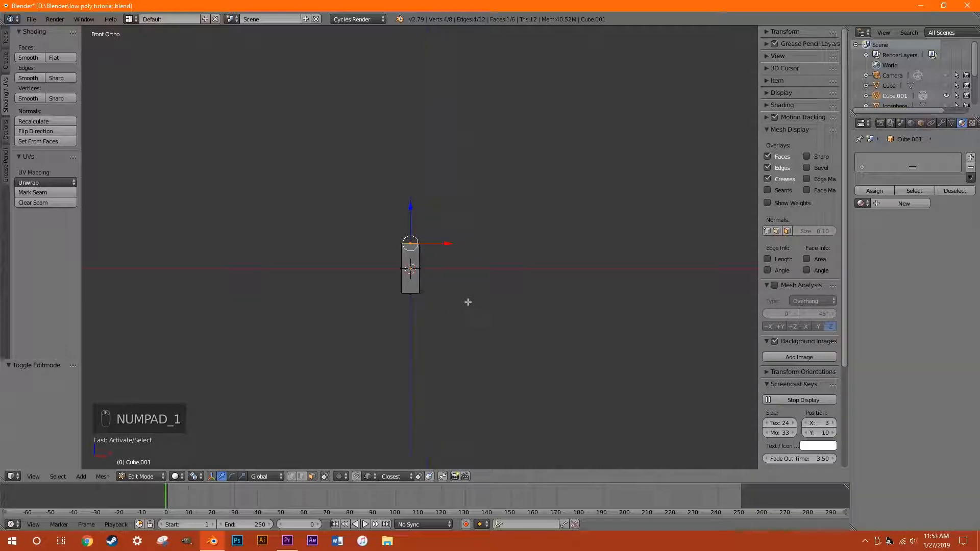
pyautogui.keyDown('shift'); pyautogui.scroll(2, 468, 311); pyautogui.keyUp('shift')
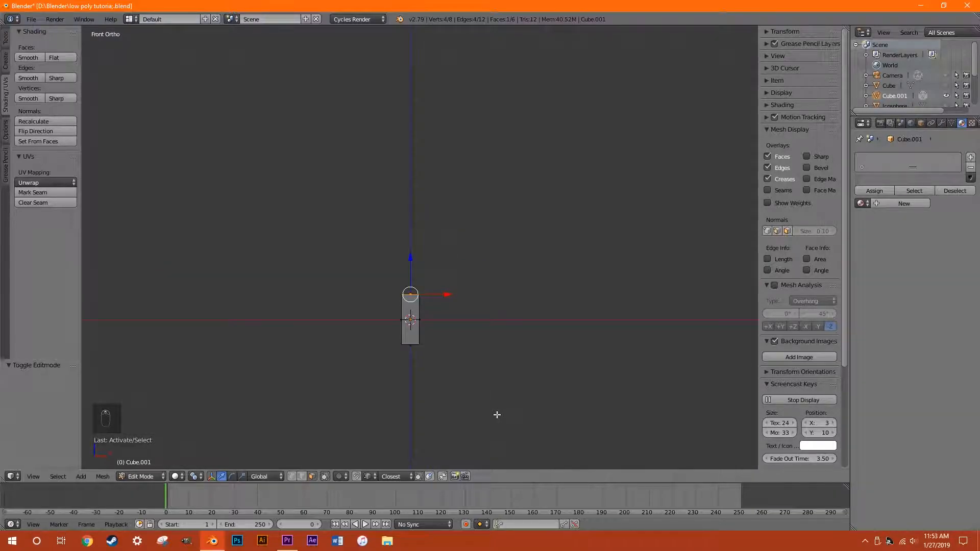
pyautogui.press('e')
pyautogui.click(515, 369)
pyautogui.press('s')
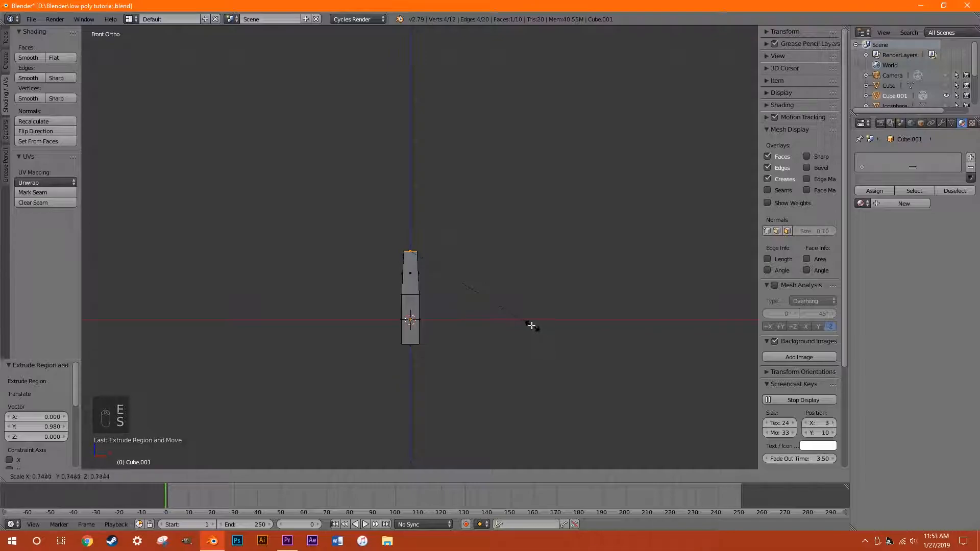
pyautogui.click(493, 310)
# Add two crossing lengthwise loop cuts centered on the trunk, dividing its top face into four quarters.
pyautogui.moveTo(518, 234); pyautogui.dragTo(513, 269, button='middle')
pyautogui.scroll(8, 427, 302)
pyautogui.keyDown('ctrl'); pyautogui.scroll(-4, 422, 300); pyautogui.keyUp('ctrl')
pyautogui.moveTo(423, 300); pyautogui.dragTo(412, 309, button='middle')
pyautogui.hotkey('ctrl', 'r')
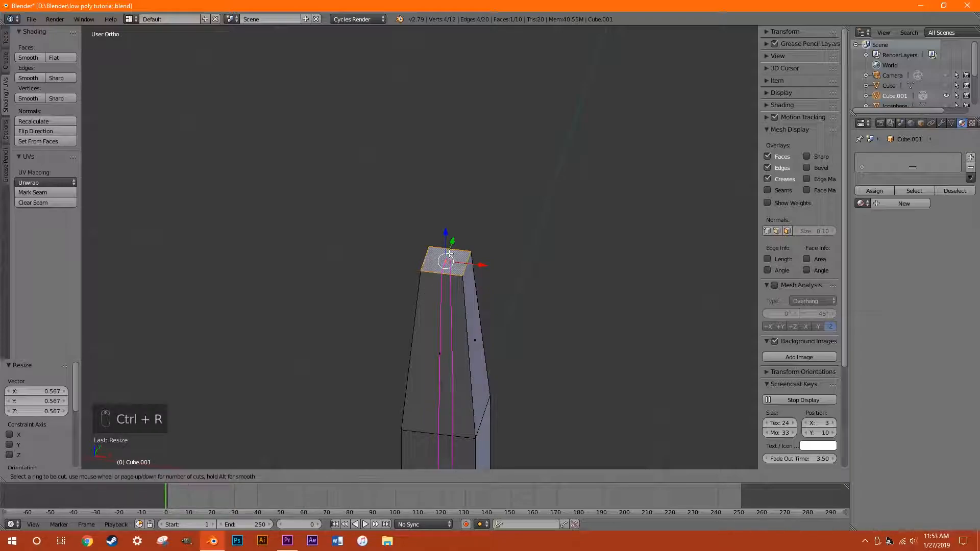
pyautogui.click(449, 253)
pyautogui.rightClick(455, 255)
pyautogui.hotkey('ctrl', 'r')
pyautogui.click(464, 267)
pyautogui.rightClick(465, 263)
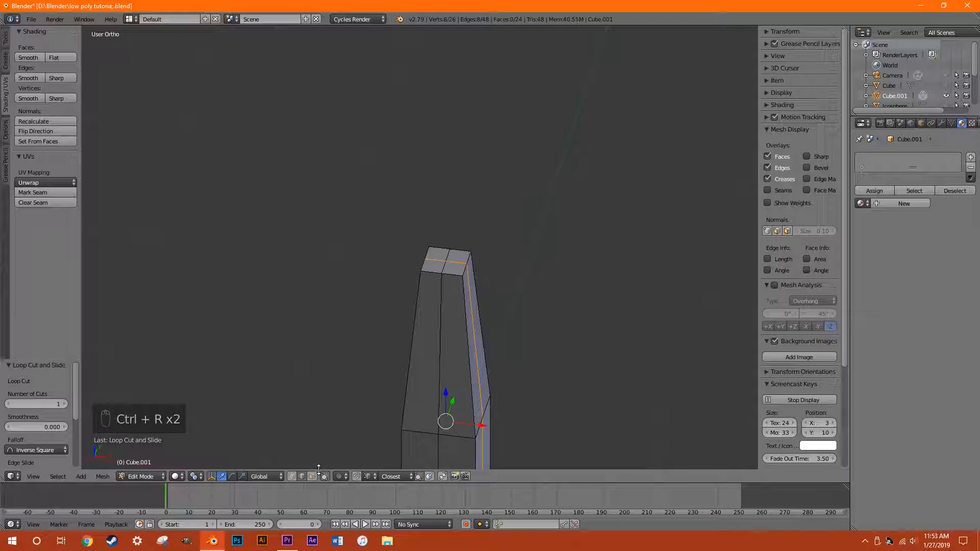
# Select each of the four quarter faces on the trunk top in turn to point out where branches can start.
pyautogui.keyDown('ctrl'); pyautogui.scroll(4, 352, 456); pyautogui.keyUp('ctrl')
pyautogui.scroll(4, 405, 308)
pyautogui.rightClick(382, 264)
pyautogui.rightClick(326, 262)
pyautogui.rightClick(325, 287)
pyautogui.rightClick(347, 293)
pyautogui.rightClick(365, 265)
pyautogui.rightClick(321, 261)
pyautogui.rightClick(312, 285)
pyautogui.rightClick(356, 291)
pyautogui.rightClick(312, 259)
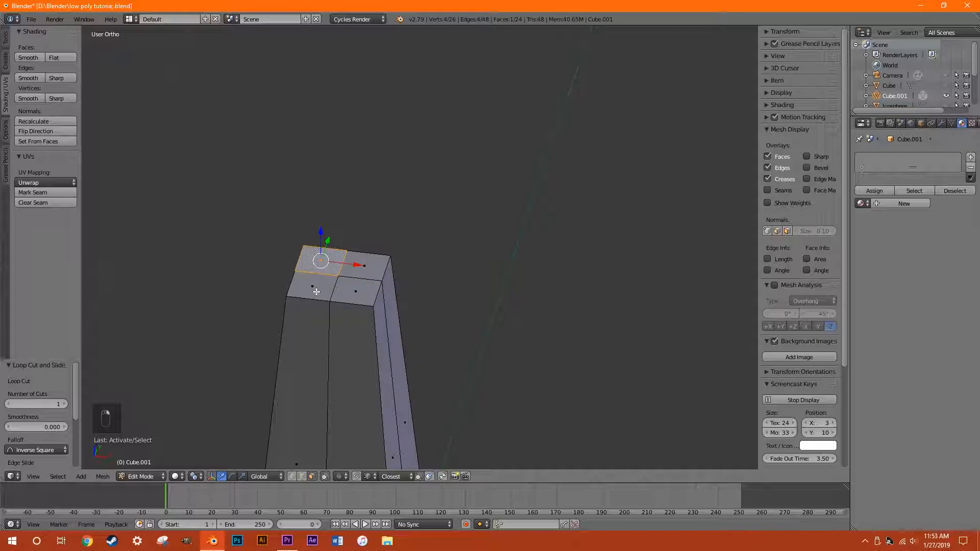
# Start the first branch by extruding one quarter face about 0.449, rotating its end about -44.3° and moving it outward.
pyautogui.rightClick(316, 292)
pyautogui.moveTo(324, 295); pyautogui.dragTo(498, 356, button='middle')
pyautogui.press('e')
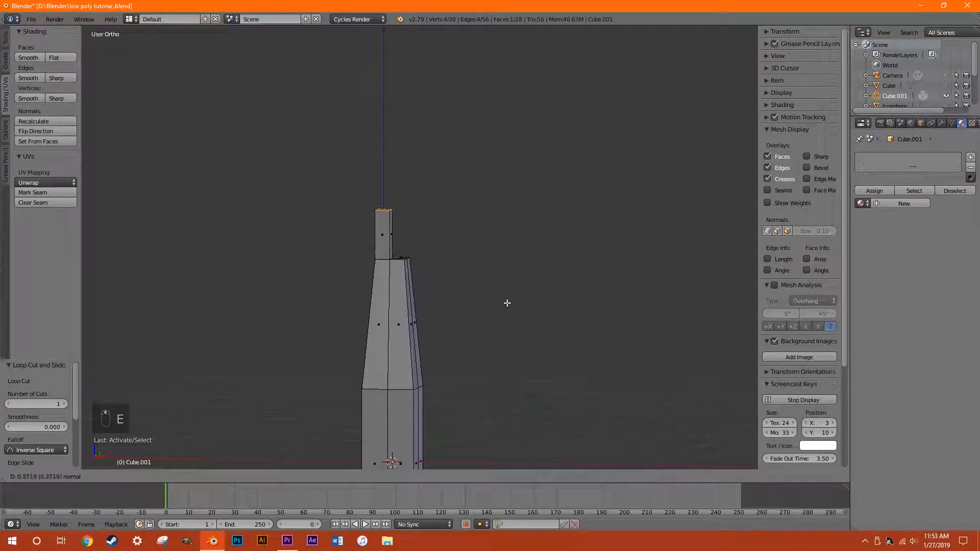
pyautogui.click(507, 300)
pyautogui.press('r')
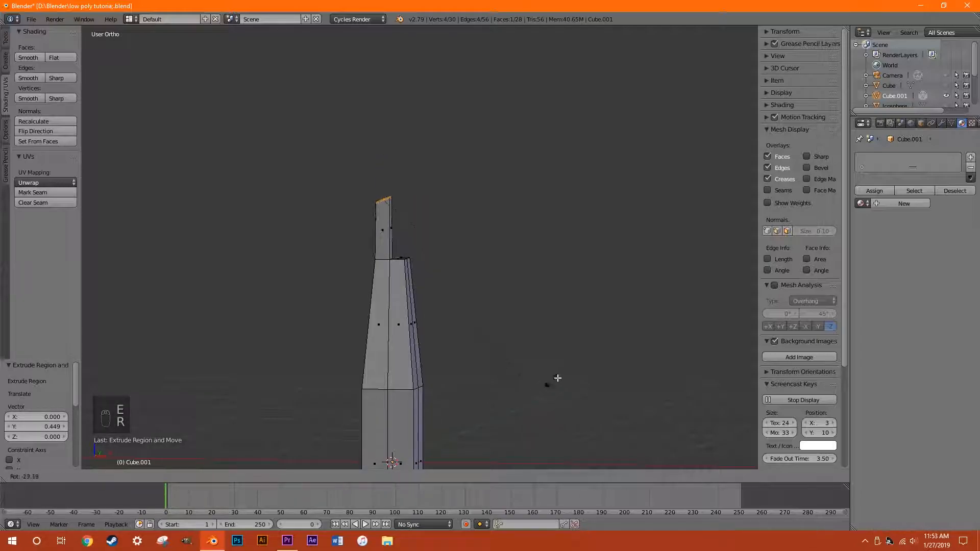
pyautogui.click(605, 306)
pyautogui.press('g')
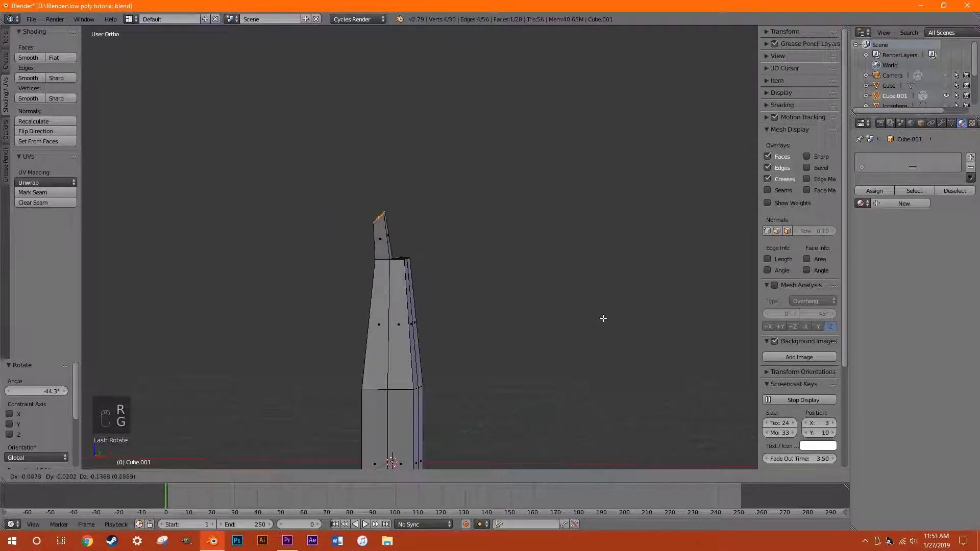
pyautogui.click(580, 324)
# Extrude a second segment on the first branch, rotate its end about -32.3° and move it outward and down.
pyautogui.scroll(-1, 574, 326)
pyautogui.keyDown('shift'); pyautogui.scroll(-2, 551, 350); pyautogui.keyUp('shift')
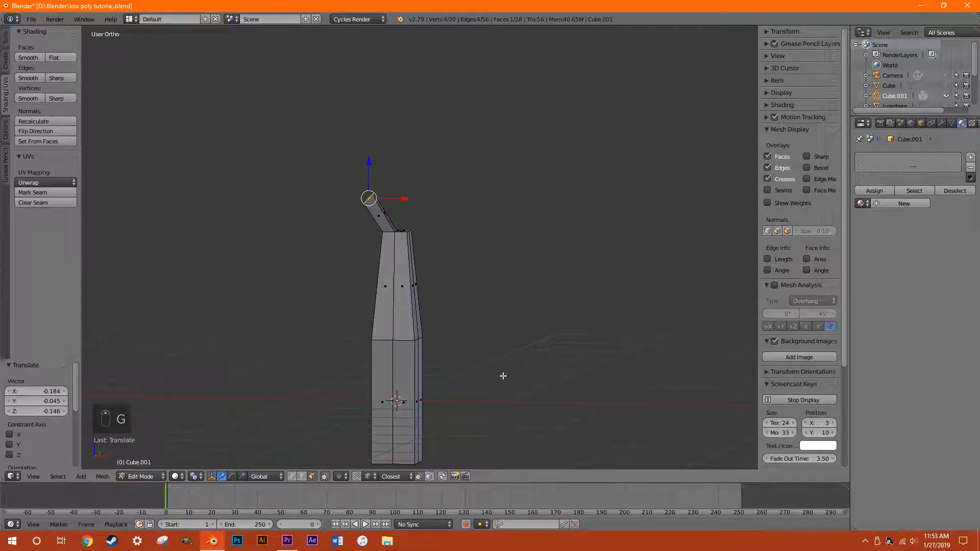
pyautogui.keyDown('ctrl'); pyautogui.scroll(-5, 505, 375); pyautogui.keyUp('ctrl')
pyautogui.keyDown('shift'); pyautogui.scroll(4, 513, 372); pyautogui.keyUp('shift')
pyautogui.press('e')
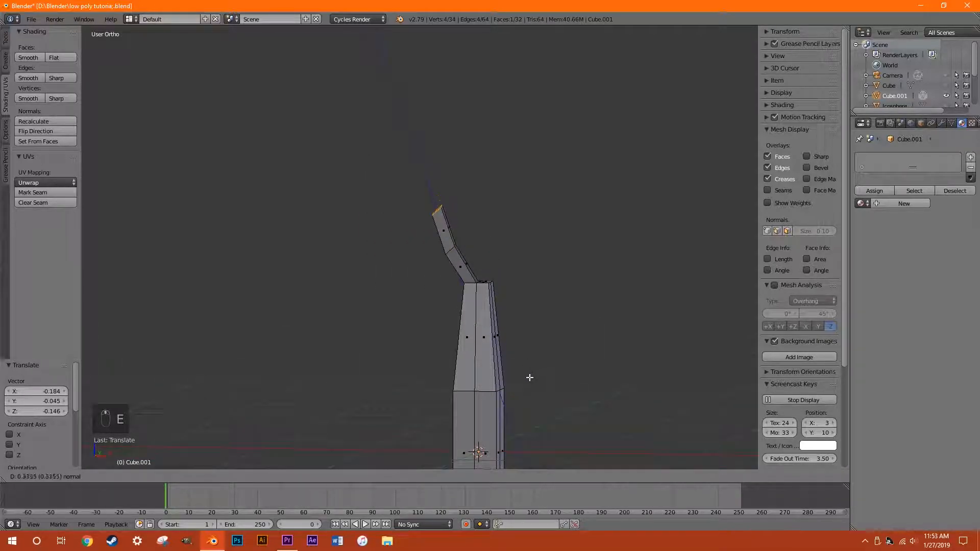
pyautogui.click(526, 372)
pyautogui.press('r')
pyautogui.click(584, 292)
pyautogui.press('g')
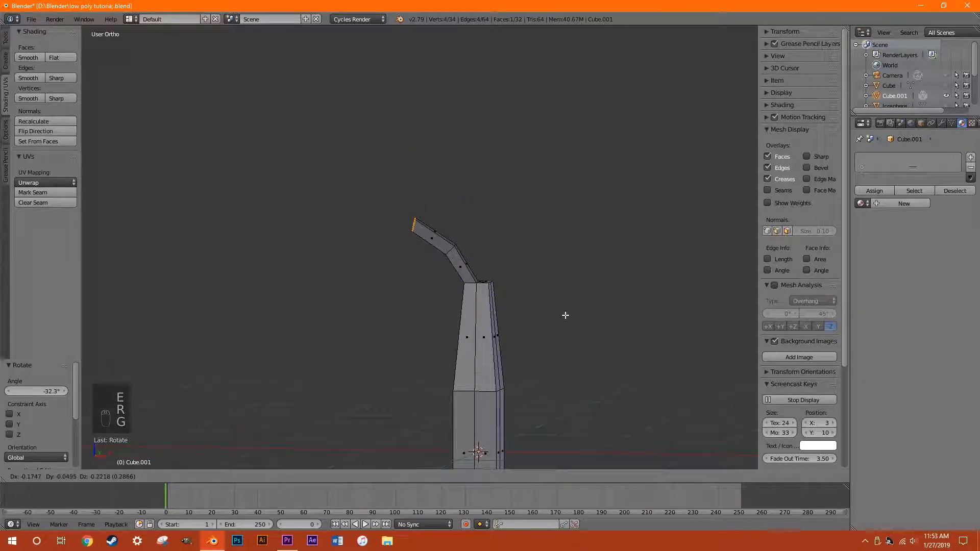
pyautogui.click(563, 318)
# Extrude a third segment on the first branch, turn its end face upward, then scale and reposition it.
pyautogui.press('e')
pyautogui.click(490, 297)
pyautogui.press('r')
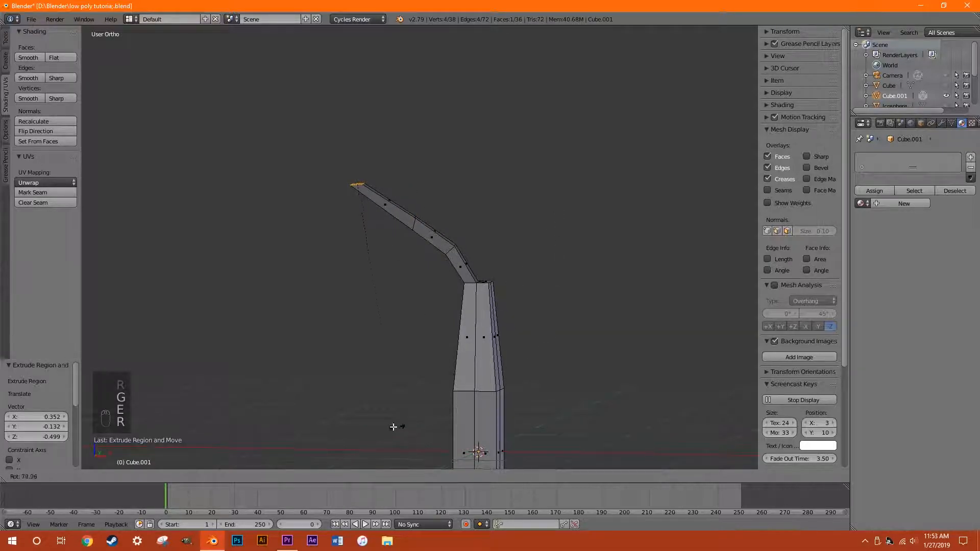
pyautogui.click(398, 426)
pyautogui.press('s')
pyautogui.click(560, 316)
pyautogui.press('g')
pyautogui.click(420, 348)
# Extrude the first branch's tip upward about 0.5, then rotate, shift and shrink its end face to a narrow point.
pyautogui.press('e')
pyautogui.click(407, 293)
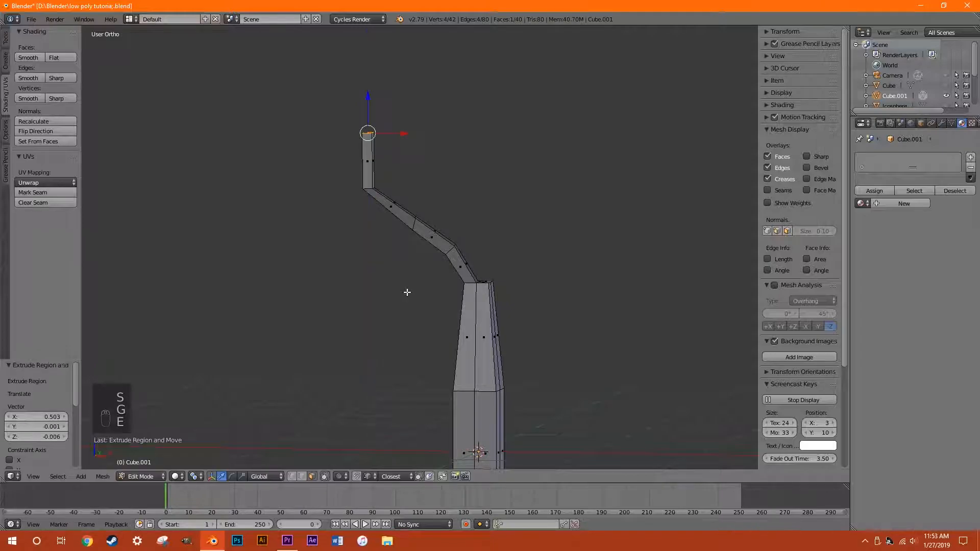
pyautogui.press('r')
pyautogui.click(477, 327)
pyautogui.press('g')
pyautogui.click(474, 338)
pyautogui.press('s')
pyautogui.click(584, 308)
# Start a second branch by extruding another quarter face upward, rotating its end about 30.6° and enlarging it slightly.
pyautogui.moveTo(584, 308); pyautogui.dragTo(593, 347, button='middle')
pyautogui.moveTo(496, 368); pyautogui.dragTo(521, 340, button='middle')
pyautogui.press('e')
pyautogui.click(554, 307)
pyautogui.press('r')
pyautogui.click(531, 389)
pyautogui.press('s')
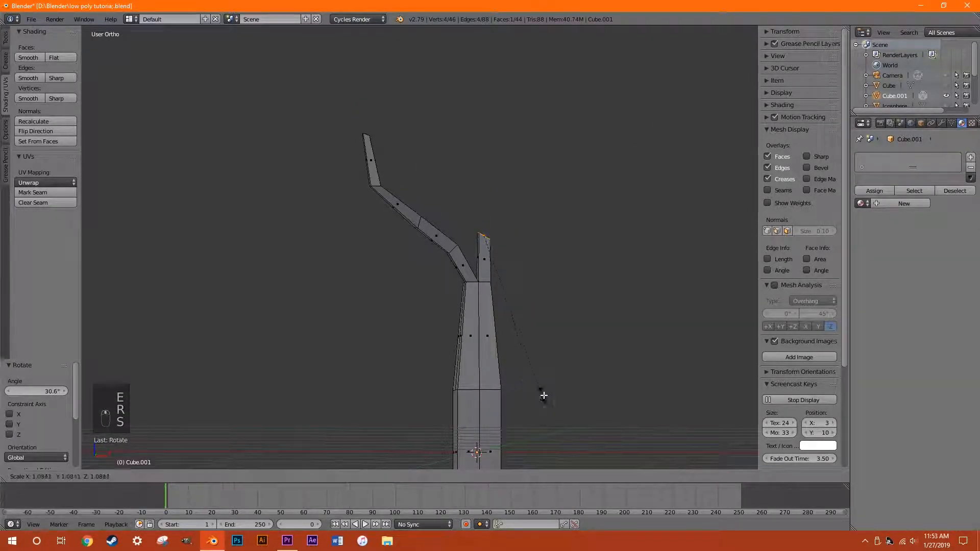
pyautogui.click(575, 390)
# Extrude two more bent segments on the second branch, rotating the last end about -57.4° and adjusting its position.
pyautogui.press('e')
pyautogui.click(623, 327)
pyautogui.press('r')
pyautogui.click(605, 358)
pyautogui.press('e')
pyautogui.click(607, 337)
pyautogui.press('r')
pyautogui.click(592, 115)
pyautogui.press('g')
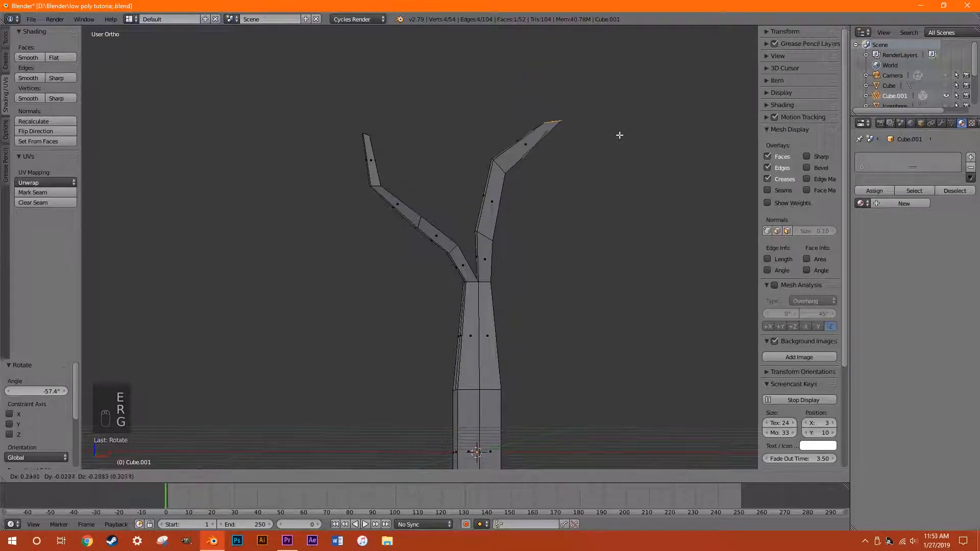
pyautogui.click(612, 148)
# Extrude the second branch's tip about 0.46 upward and scale its end face to 0.504.
pyautogui.press('e')
pyautogui.click(679, 237)
pyautogui.press('s')
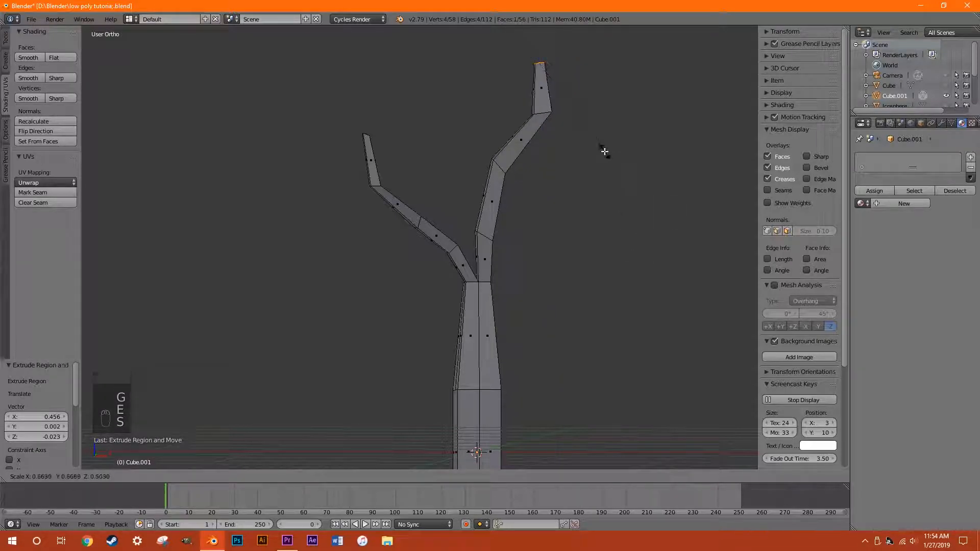
pyautogui.click(598, 241)
# Start a third branch by extruding a free quarter face, rotating its end about -39.3° and adjusting its position.
pyautogui.moveTo(597, 240); pyautogui.dragTo(383, 303, button='middle')
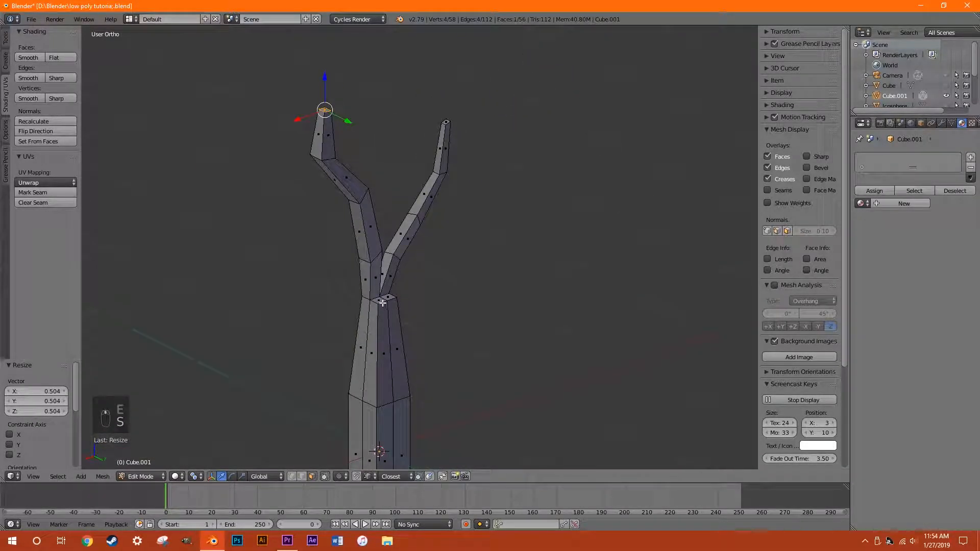
pyautogui.moveTo(553, 316); pyautogui.dragTo(435, 282, button='middle')
pyautogui.press('e')
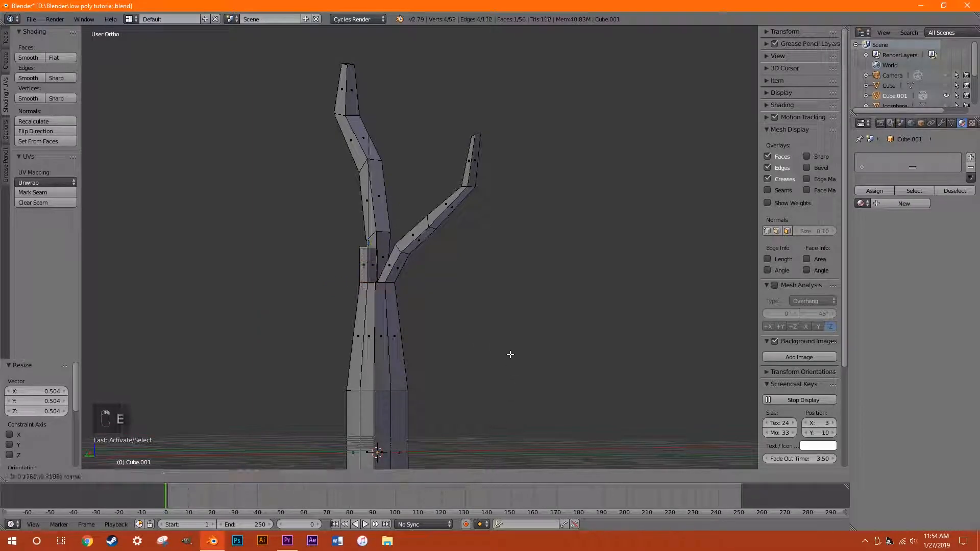
pyautogui.click(512, 339)
pyautogui.press('r')
pyautogui.click(591, 267)
pyautogui.press('g')
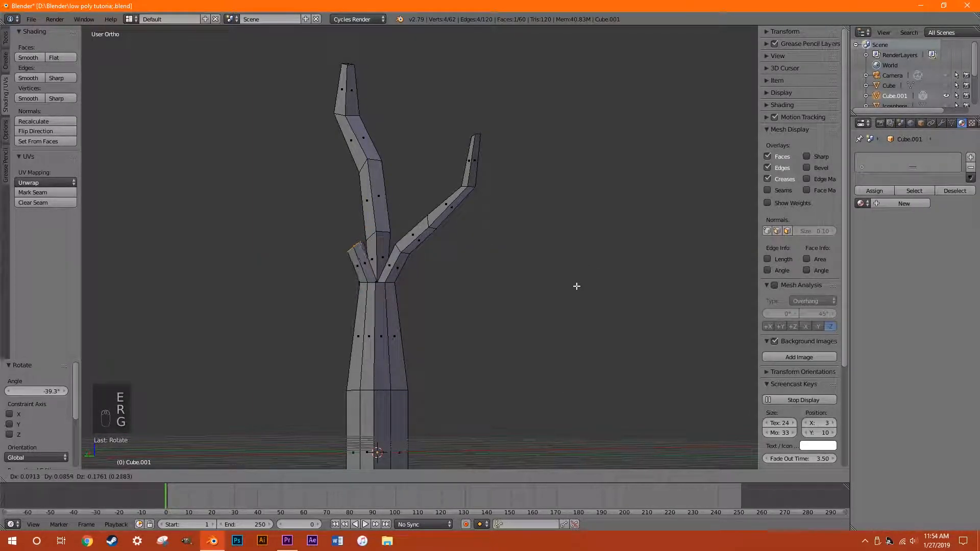
pyautogui.click(577, 316)
# Extrude a second segment about 0.5 long on the third branch, then rotate, move outward and scale its end.
pyautogui.press('e')
pyautogui.click(501, 329)
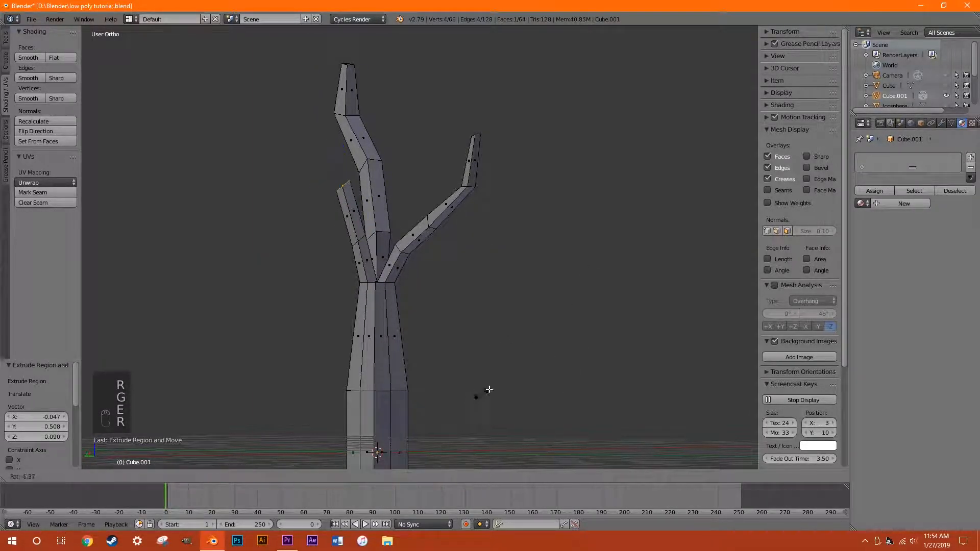
pyautogui.press('r')
pyautogui.click(533, 332)
pyautogui.press('g')
pyautogui.click(514, 356)
pyautogui.press('s')
pyautogui.click(492, 355)
# Extrude the third branch's tip, scale its end face to 0.662, move it outward and down, and rotate it into line.
pyautogui.press('e')
pyautogui.click(449, 336)
pyautogui.press('r')
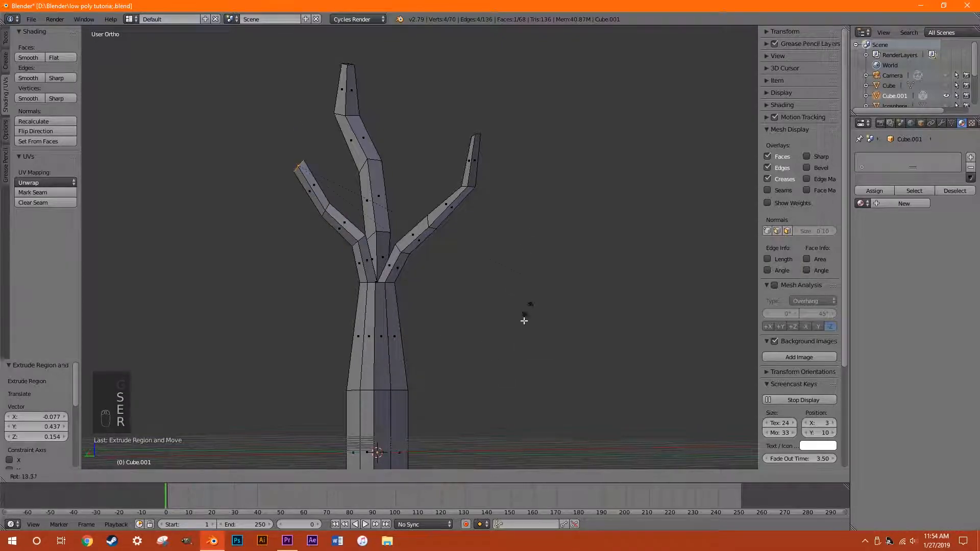
pyautogui.click(374, 394)
pyautogui.press('s')
pyautogui.click(475, 306)
pyautogui.press('g')
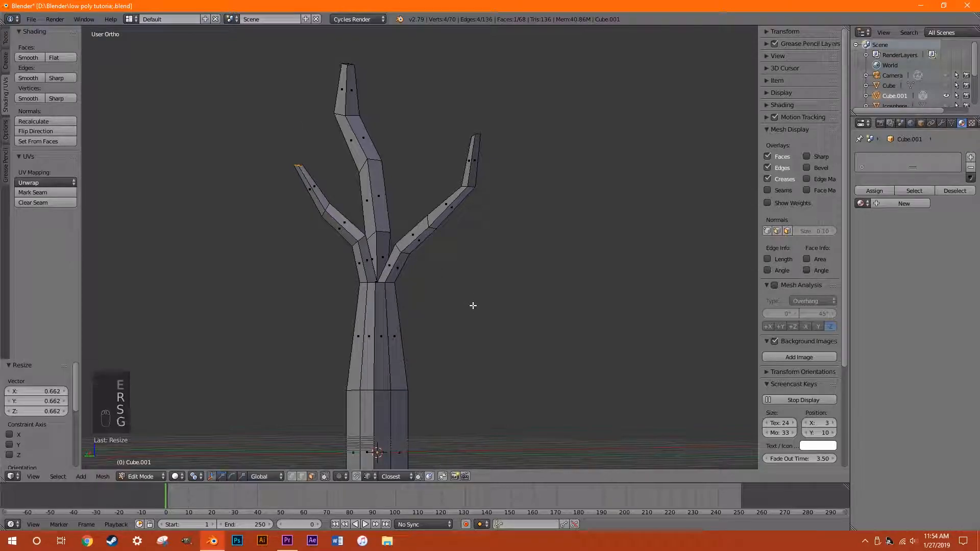
pyautogui.click(441, 325)
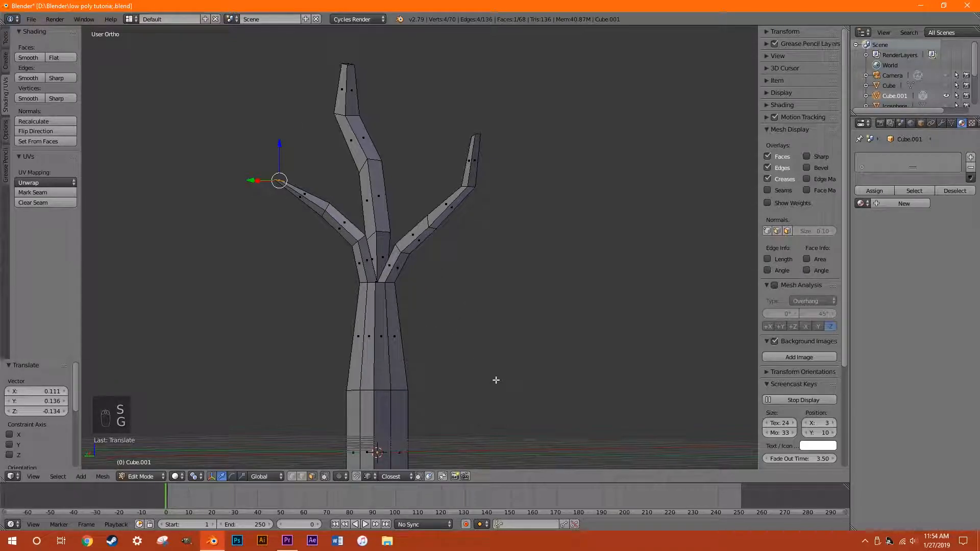
pyautogui.press('r')
pyautogui.click(553, 287)
# Start a fourth branch by extruding the last quarter face, rotating its end about 55.4° and moving it outward.
pyautogui.moveTo(380, 289); pyautogui.dragTo(462, 353, button='middle')
pyautogui.moveTo(371, 293); pyautogui.dragTo(501, 317, button='middle')
pyautogui.press('e')
pyautogui.click(481, 311)
pyautogui.press('r')
pyautogui.click(422, 323)
pyautogui.press('g')
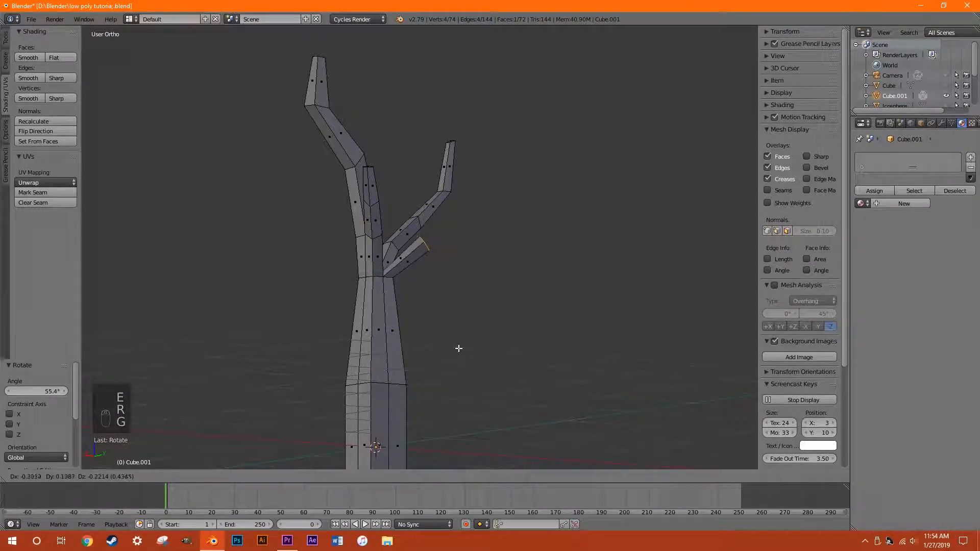
pyautogui.click(459, 340)
# Extrude a second segment on the fourth branch, rotate its end and lower it so the segment runs nearly horizontal.
pyautogui.press('e')
pyautogui.click(542, 302)
pyautogui.press('r')
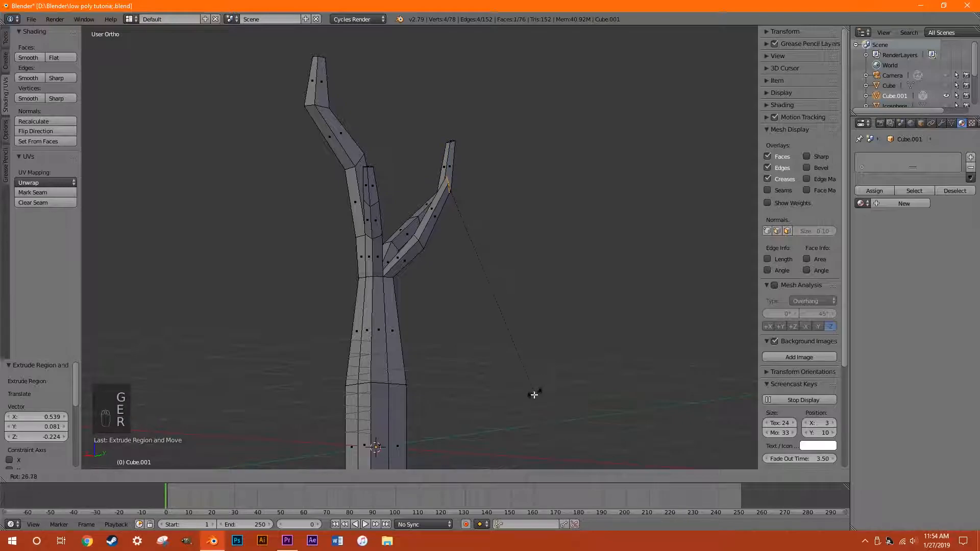
pyautogui.click(535, 393)
pyautogui.press('g')
pyautogui.click(480, 322)
# Extrude a third segment on the fourth branch, rotate its end about -83.1° to face upward and raise it.
pyautogui.press('e')
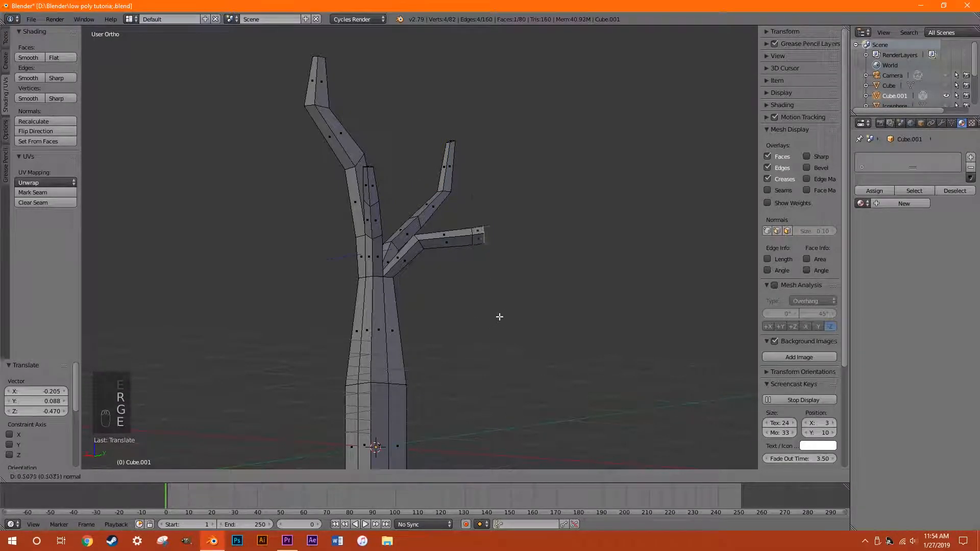
pyautogui.click(556, 300)
pyautogui.press('r')
pyautogui.click(635, 225)
pyautogui.press('g')
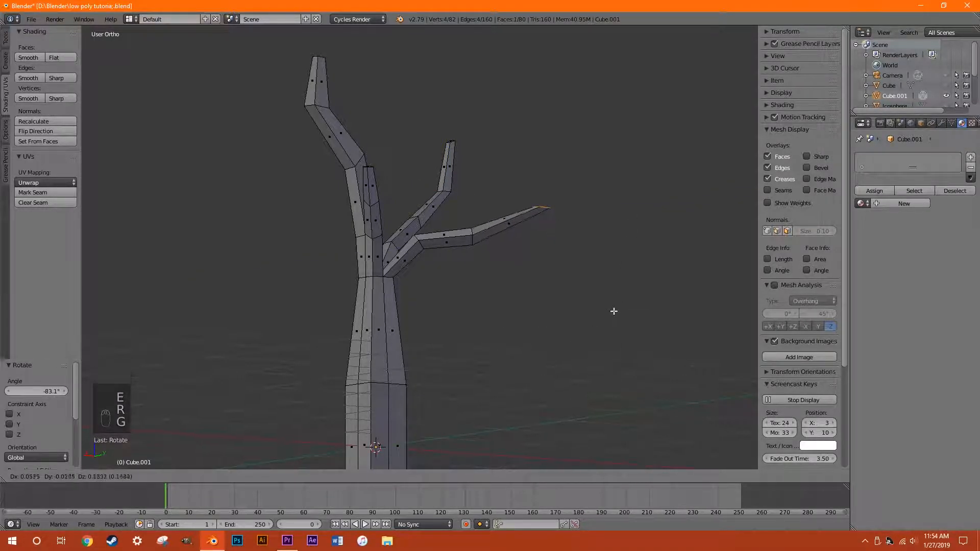
pyautogui.click(614, 294)
# Extrude an upright fourth segment on the fourth branch and scale down its end face.
pyautogui.press('e')
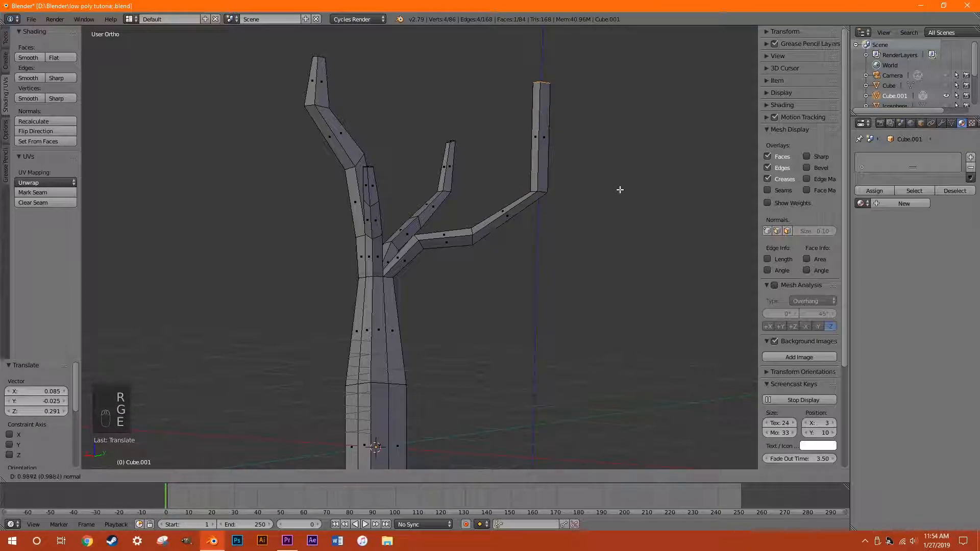
pyautogui.click(616, 242)
pyautogui.press('s')
pyautogui.click(575, 285)
pyautogui.press('s')
pyautogui.click(586, 319)
# Extrude the fourth branch's tip, then rotate, move and shrink its end face so it tapers at a slant.
pyautogui.press('e')
pyautogui.click(587, 332)
pyautogui.press('r')
pyautogui.click(643, 291)
pyautogui.press('g')
pyautogui.click(626, 324)
pyautogui.press('s')
pyautogui.click(472, 265)
# Select the second branch's tip face, grow the selection twice, and move those upper segments outward to spread the branch.
pyautogui.moveTo(468, 266); pyautogui.dragTo(482, 182, button='middle')
pyautogui.press('a')
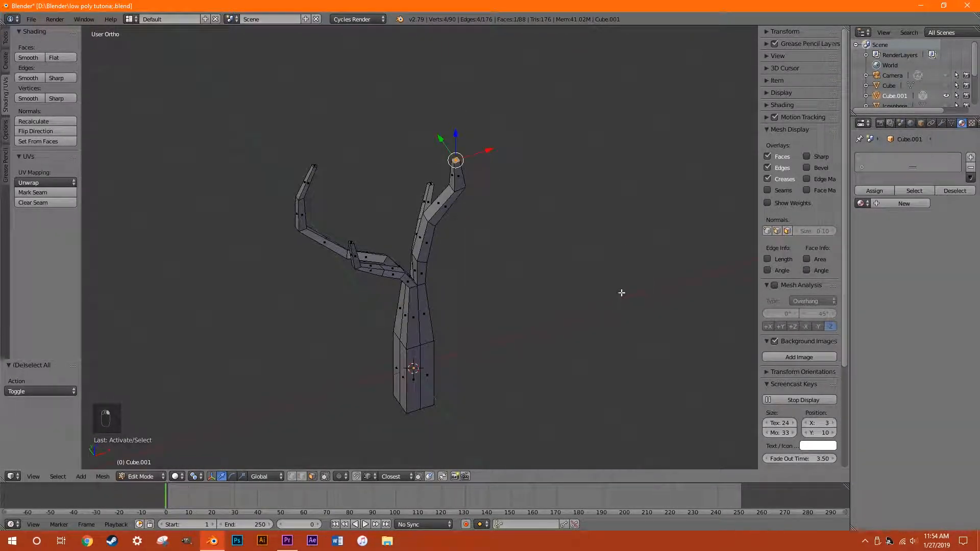
pyautogui.press('ctrl+KP_Add')
pyautogui.press('ctrl+KP_Add')
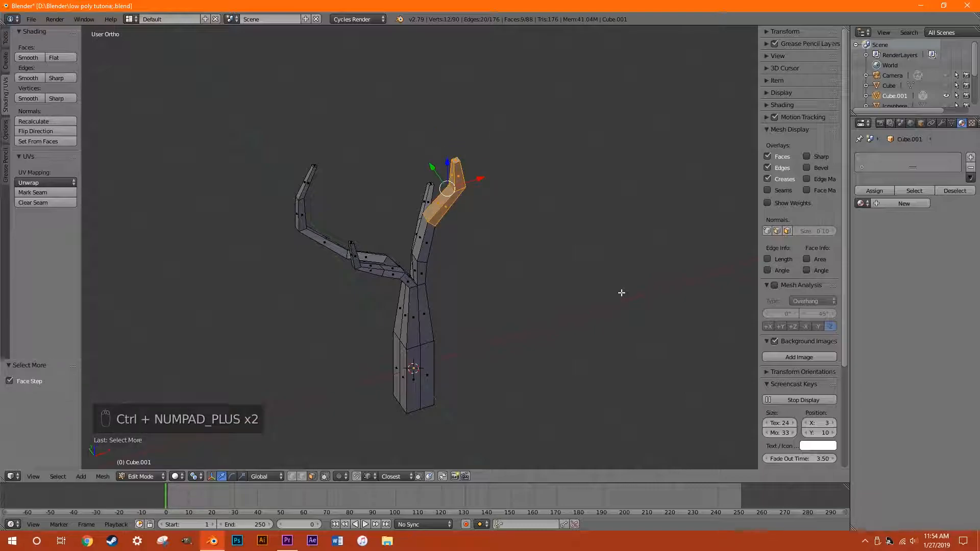
pyautogui.moveTo(462, 418); pyautogui.dragTo(446, 361, button='middle')
pyautogui.press('g')
pyautogui.click(530, 346)
pyautogui.press('a')
pyautogui.scroll(5, 449, 353)
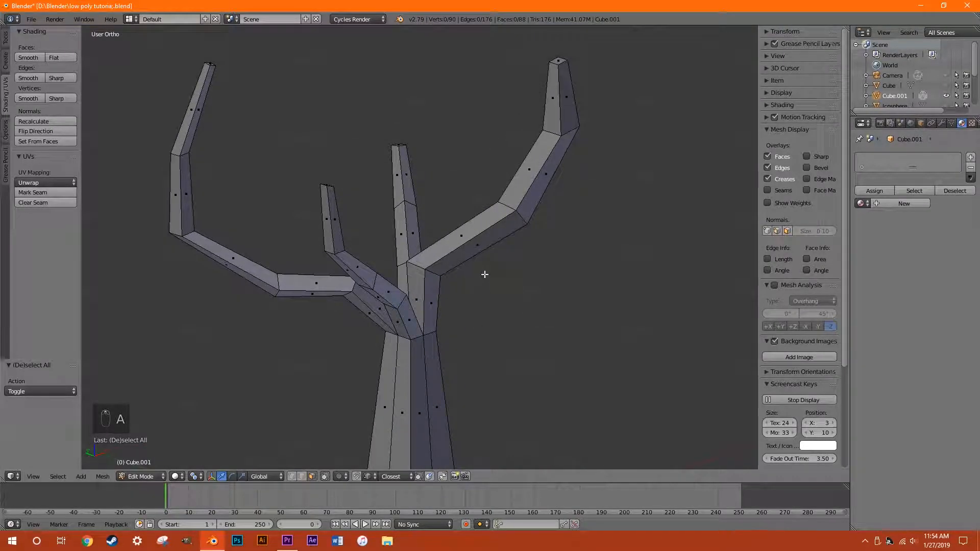
# Cut two edge loops across the lower slanted segment of the thick outer branch.
pyautogui.hotkey('ctrl', 'r')
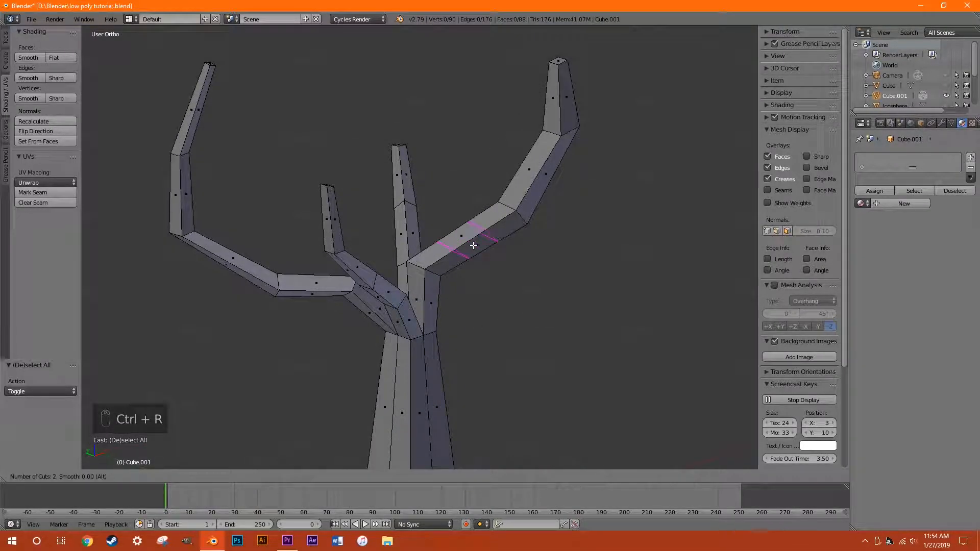
pyautogui.click(474, 245)
pyautogui.click(311, 476)
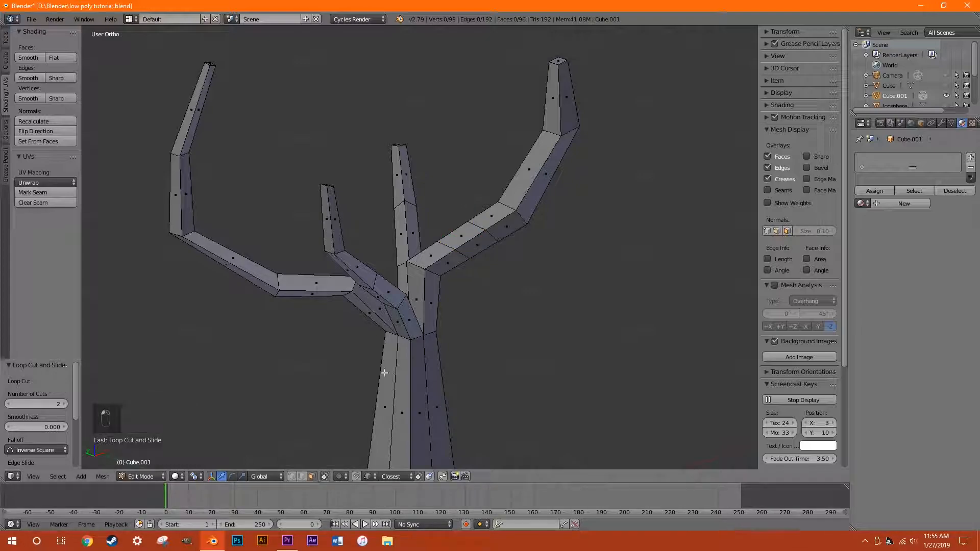
# Extrude a side face between the new loops into a twig, then shrink, rotate and move its end face.
pyautogui.moveTo(440, 395); pyautogui.dragTo(508, 357, button='middle')
pyautogui.press('e')
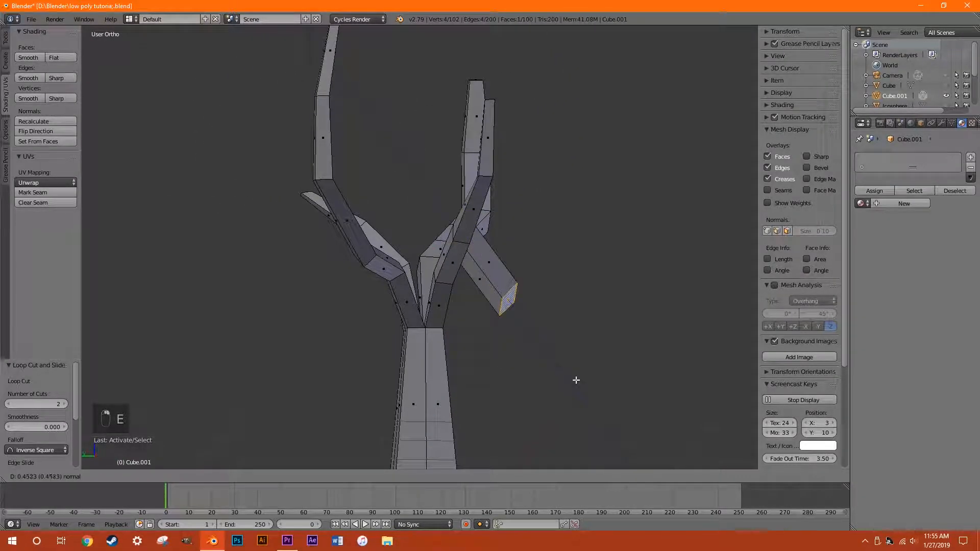
pyautogui.click(557, 367)
pyautogui.press('s')
pyautogui.click(549, 352)
pyautogui.press('r')
pyautogui.click(574, 363)
pyautogui.press('g')
pyautogui.click(587, 332)
# Extrude a second segment on the thick branch's twig, then rotate and shrink its tip face.
pyautogui.press('e')
pyautogui.click(626, 335)
pyautogui.press('r')
pyautogui.click(662, 221)
pyautogui.press('s')
pyautogui.click(627, 231)
pyautogui.moveTo(625, 237); pyautogui.dragTo(497, 300, button='middle')
pyautogui.press('a')
# Cut two edge loops across the horizontal segment of the long branch on the tree's opposite side.
pyautogui.scroll(3, 497, 299)
pyautogui.hotkey('ctrl', 'r')
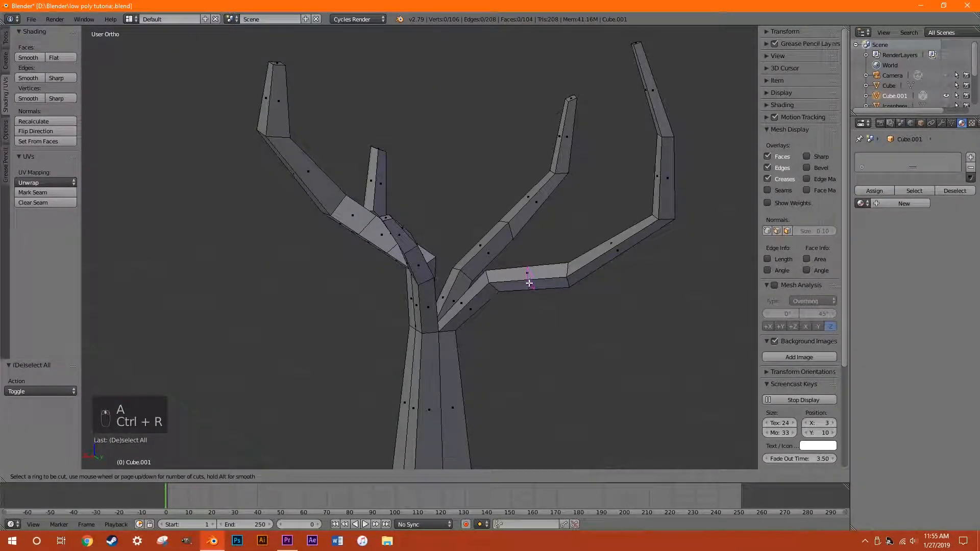
pyautogui.click(526, 285)
pyautogui.click(526, 285)
pyautogui.click(313, 475)
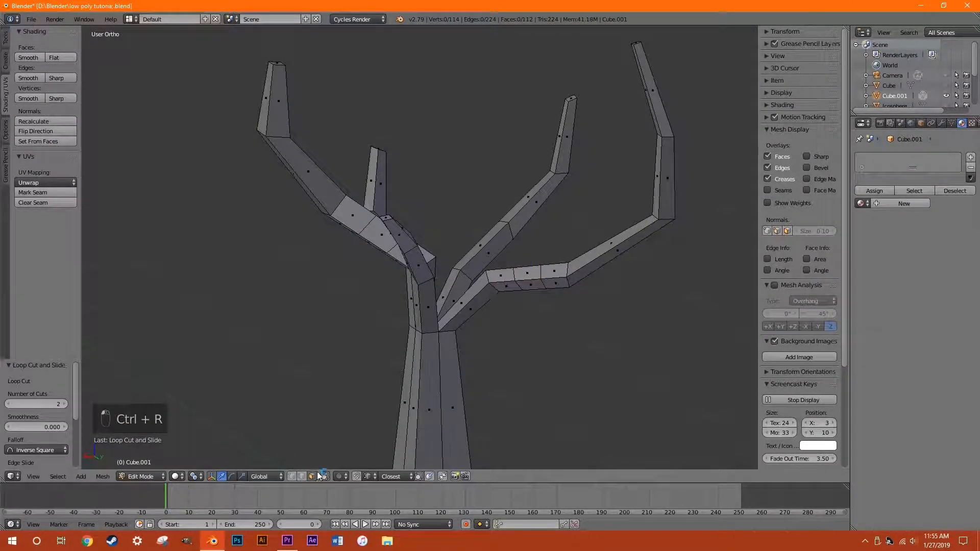
# Extrude a top face of that horizontal segment upward, shrink its end, rotate it about 34.3° and reposition it.
pyautogui.rightClick(546, 276)
pyautogui.moveTo(546, 276); pyautogui.dragTo(551, 365, button='middle')
pyautogui.press('e')
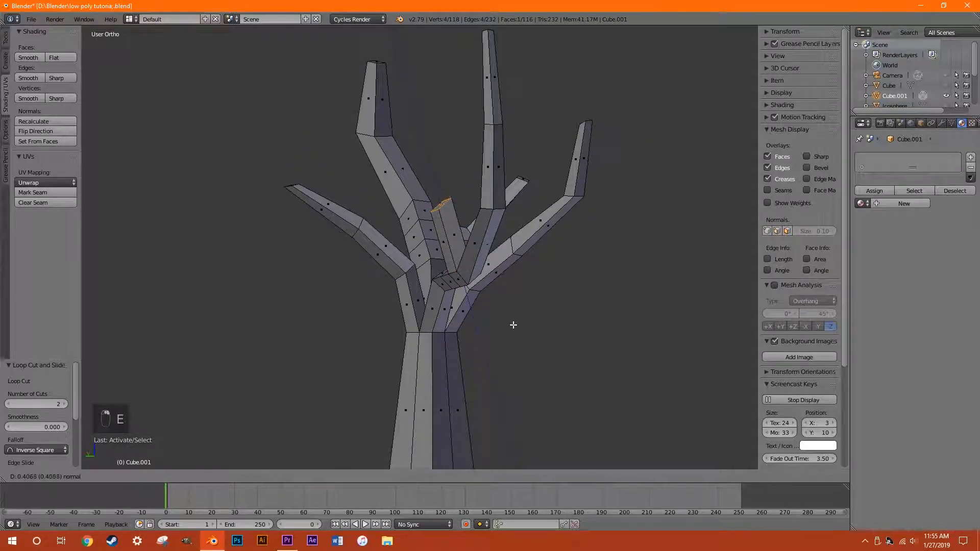
pyautogui.click(515, 328)
pyautogui.press('s')
pyautogui.click(526, 286)
pyautogui.press('r')
pyautogui.click(564, 333)
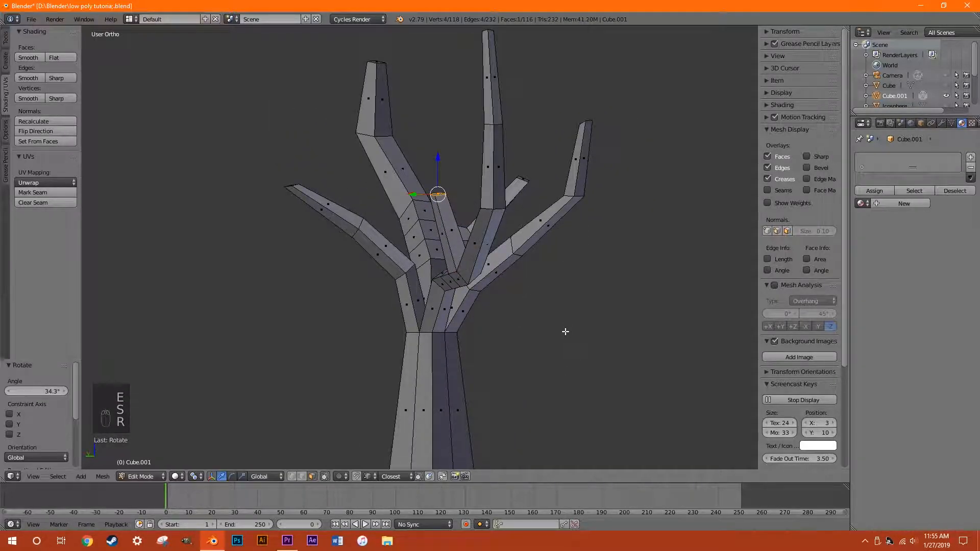
pyautogui.press('g')
pyautogui.click(539, 349)
# Extrude an upright second segment on the long branch's twig and shrink its tip face.
pyautogui.press('e')
pyautogui.click(536, 265)
pyautogui.press('s')
pyautogui.click(531, 265)
pyautogui.moveTo(531, 265); pyautogui.dragTo(417, 279, button='middle')
pyautogui.press('a')
pyautogui.scroll(-3, 515, 331)
pyautogui.press('Tab')
pyautogui.press('Tab')
pyautogui.press('Tab')
pyautogui.press('Tab')
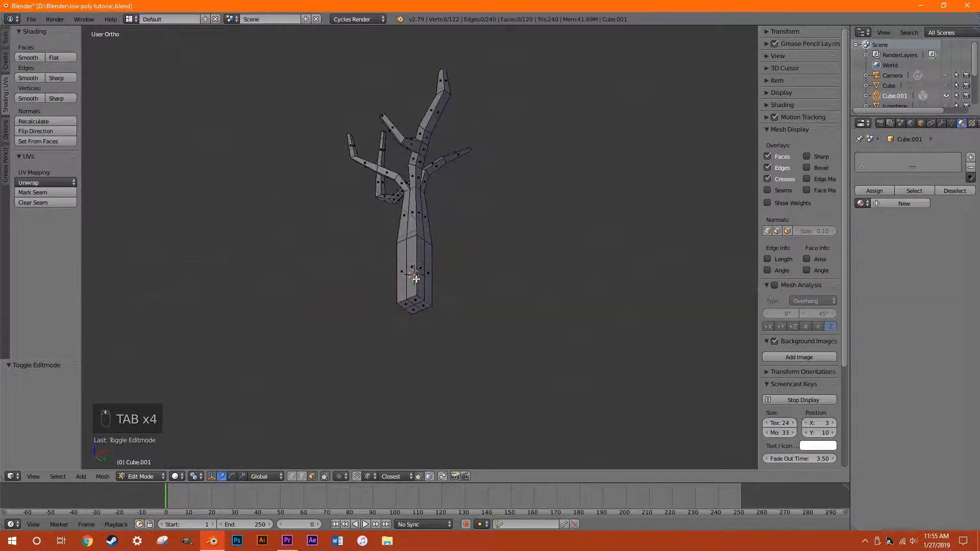
# Select the trunk's four bottom faces and grow the selection three times up the trunk.
pyautogui.scroll(4, 416, 279)
pyautogui.moveTo(430, 336); pyautogui.dragTo(421, 354, button='middle')
pyautogui.rightClick(425, 346)
pyautogui.keyDown('shift'); pyautogui.rightClick(408, 353); pyautogui.keyUp('shift')
pyautogui.keyDown('shift'); pyautogui.rightClick(392, 338); pyautogui.keyUp('shift')
pyautogui.keyDown('shift'); pyautogui.rightClick(424, 322); pyautogui.keyUp('shift')
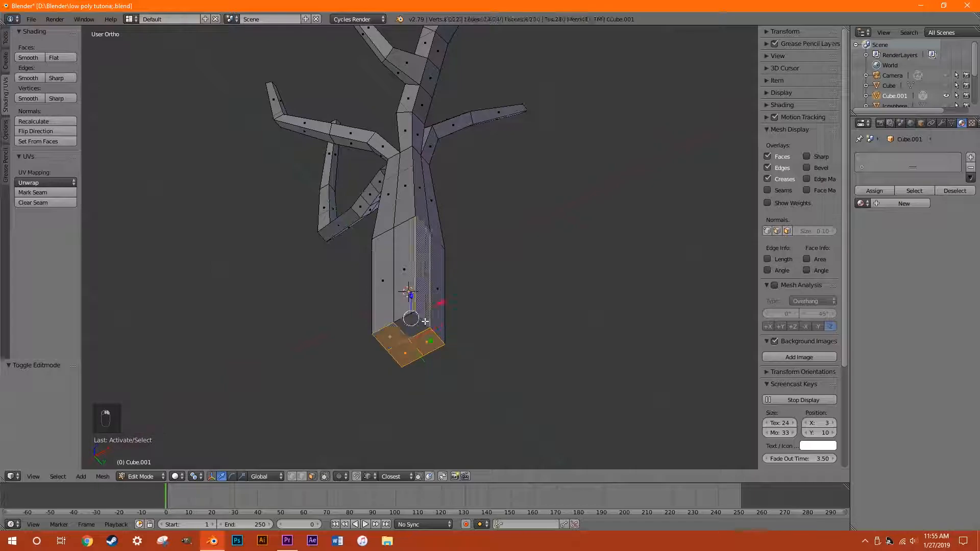
pyautogui.moveTo(427, 289); pyautogui.dragTo(470, 319, button='middle')
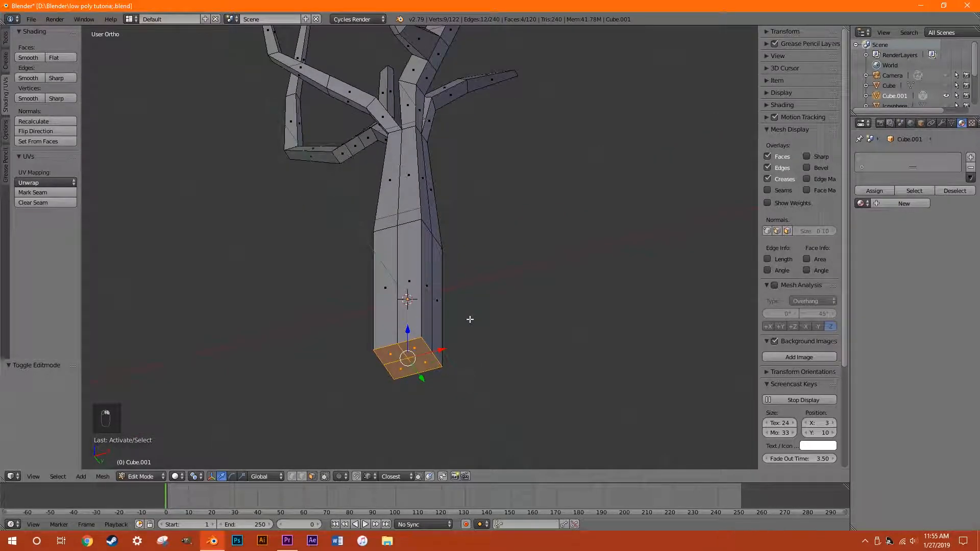
pyautogui.press('ctrl+KP_Add')
pyautogui.press('ctrl+KP_Add')
pyautogui.press('ctrl+KP_Add')
# In wireframe, use Circle Select to deselect everything above the trunk's lower block, then return to solid shading.
pyautogui.moveTo(512, 410); pyautogui.dragTo(474, 309, button='middle')
pyautogui.press('z')
pyautogui.press('c')
pyautogui.moveTo(372, 149)
pyautogui.mouseDown(button='middle')
pyautogui.moveTo(405, 158)
pyautogui.moveTo(398, 179)
pyautogui.mouseUp(button='middle')
pyautogui.press('z')
pyautogui.scroll(-4, 465, 325)
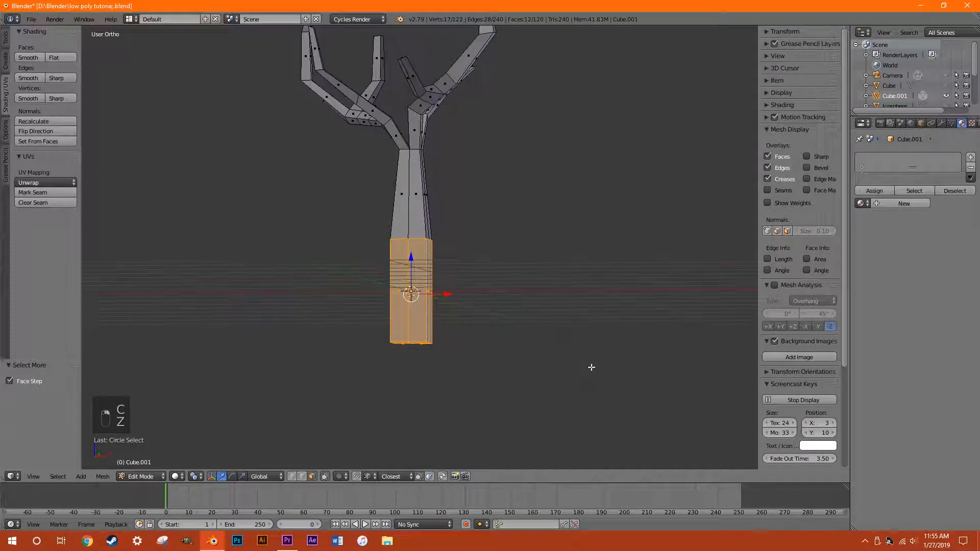
# Scale the trunk's lower block to 0.45, then by another 0.879, lower it slightly and leave edit mode.
pyautogui.press('s')
pyautogui.click(484, 324)
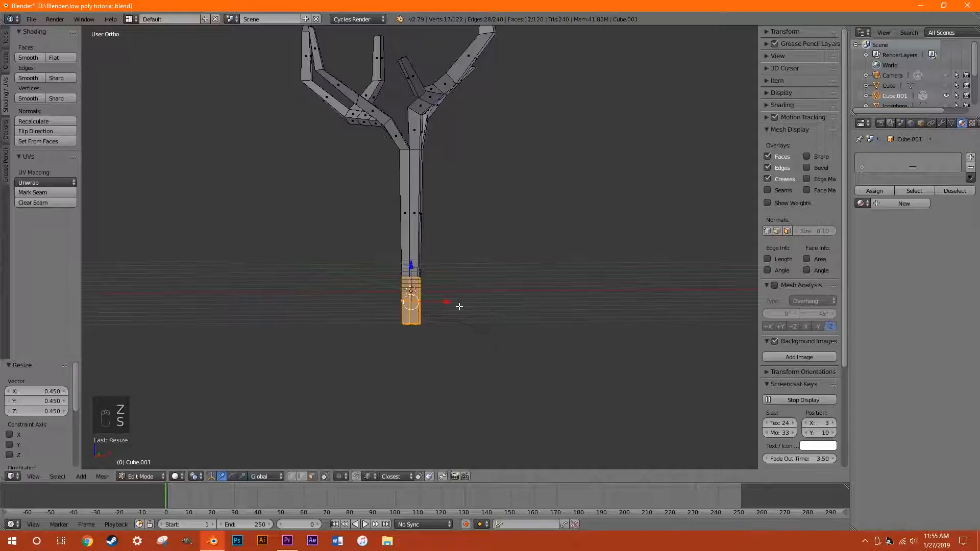
pyautogui.press('Tab')
pyautogui.scroll(3, 518, 264)
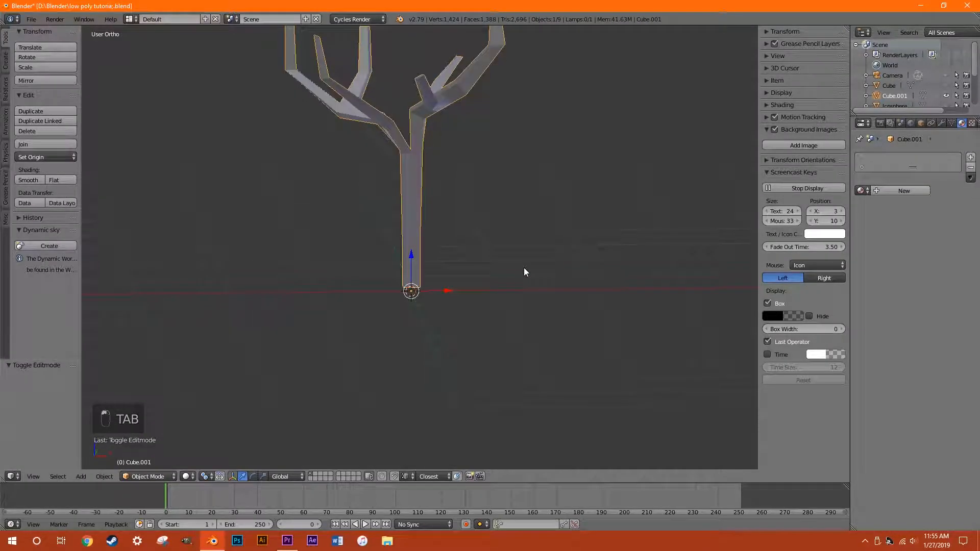
pyautogui.press('Tab')
pyautogui.press('s')
pyautogui.click(503, 341)
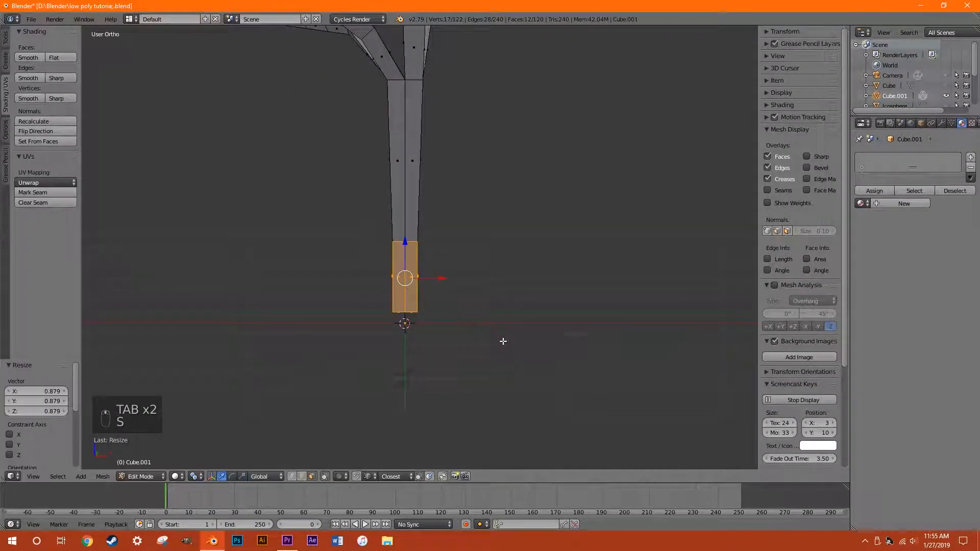
pyautogui.moveTo(407, 240); pyautogui.dragTo(407, 254)
pyautogui.press('Tab')
# Add an ico sphere with 2 subdivisions at the tree's base.
pyautogui.scroll(-5, 498, 280)
pyautogui.moveTo(499, 279); pyautogui.dragTo(441, 326, button='middle')
pyautogui.press('a')
pyautogui.press('a')
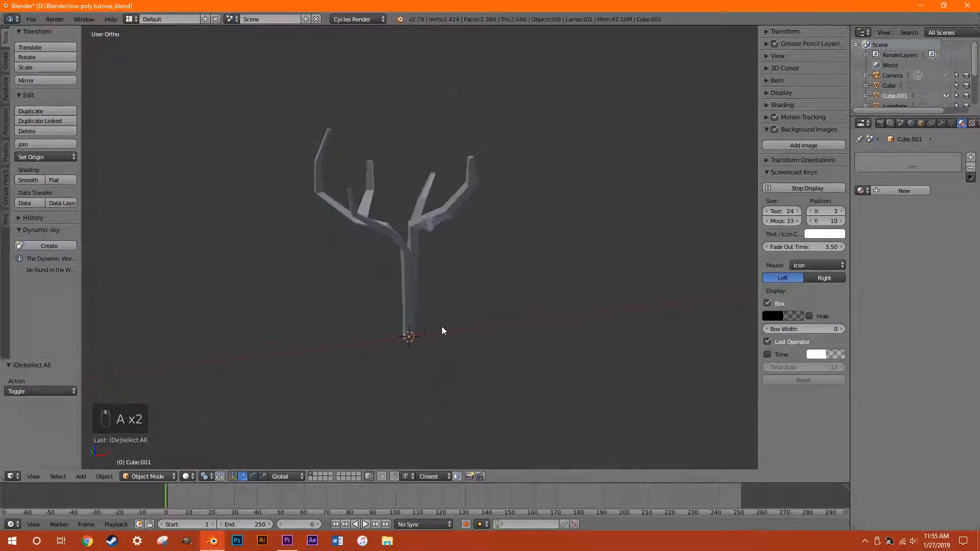
pyautogui.hotkey('shift', 'a')
pyautogui.moveTo(442, 327)
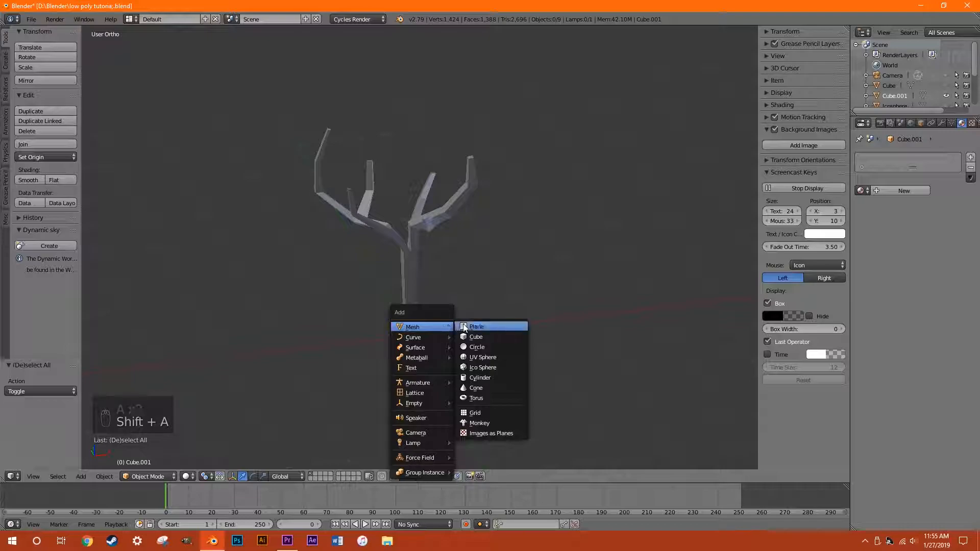
pyautogui.click(485, 368)
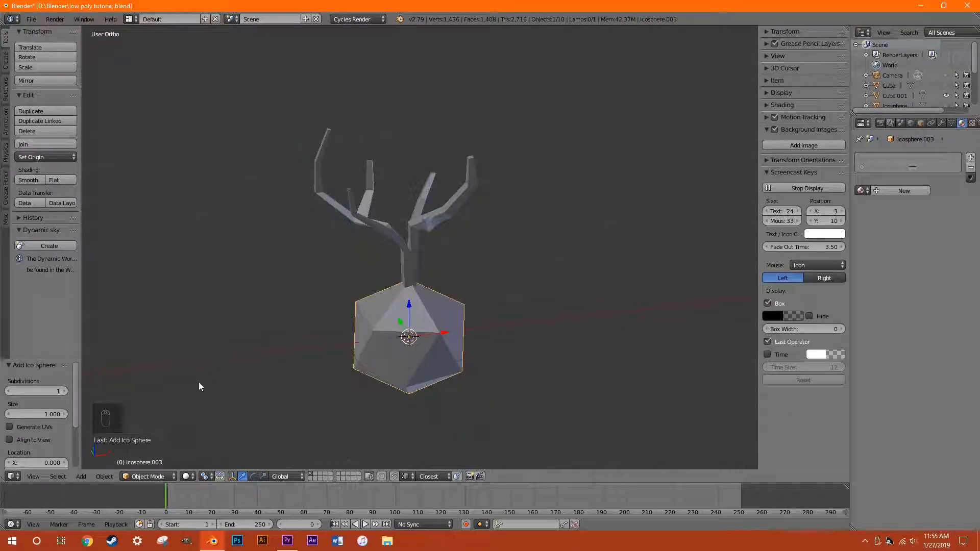
pyautogui.click(65, 391)
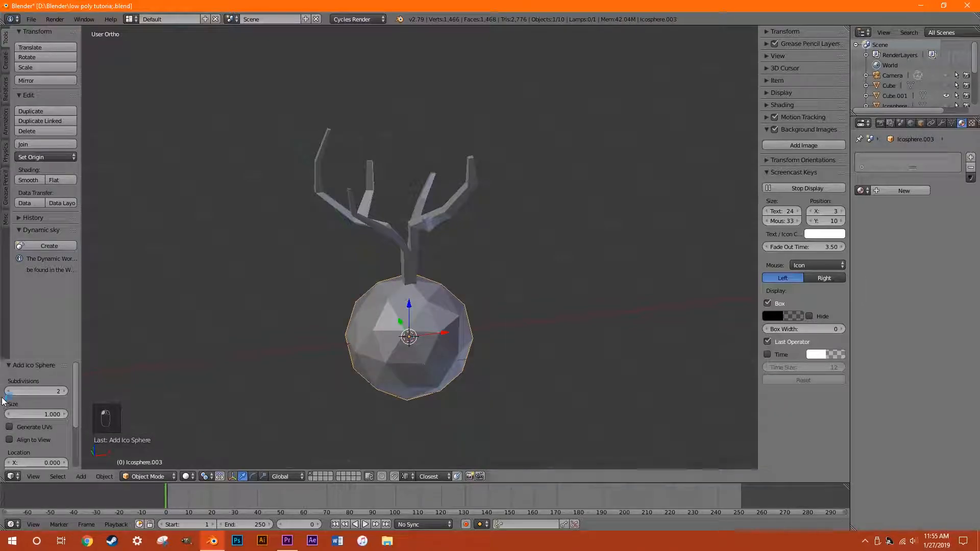
# Scale the ico sphere to about 0.426 and raise it about 3.525 to sit above the branches.
pyautogui.moveTo(456, 370); pyautogui.dragTo(446, 351, button='middle')
pyautogui.press('s')
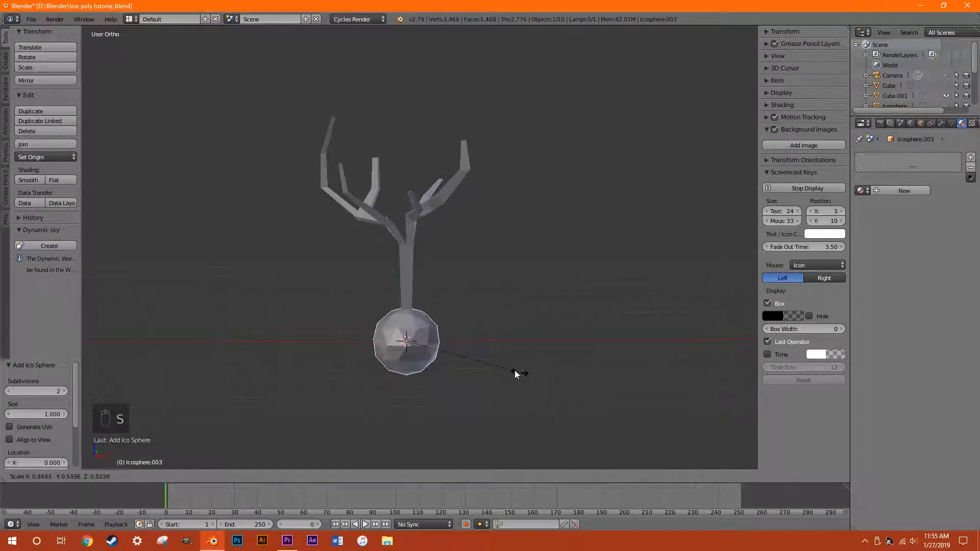
pyautogui.click(498, 366)
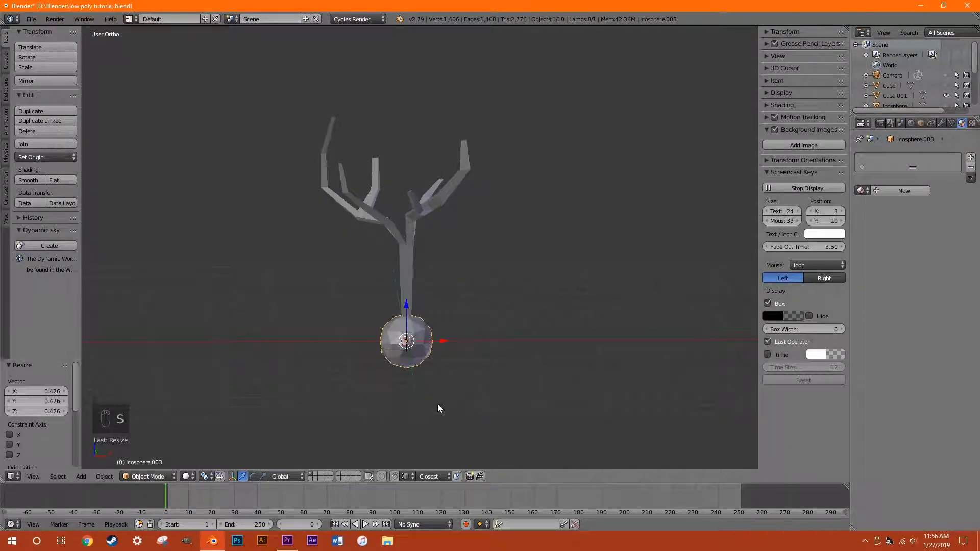
pyautogui.press('g')
pyautogui.click(437, 177)
pyautogui.keyDown('shift'); pyautogui.scroll(2, 422, 219); pyautogui.keyUp('shift')
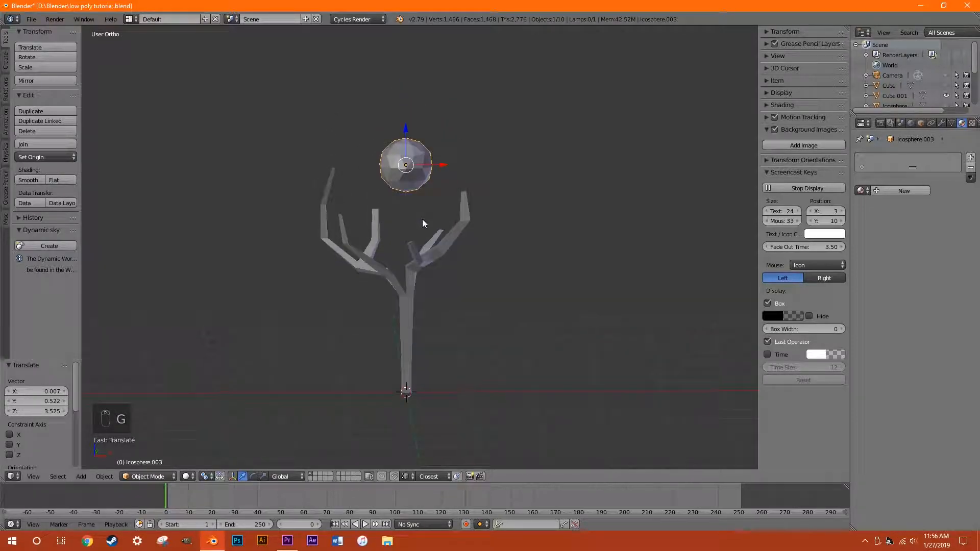
pyautogui.keyDown('ctrl'); pyautogui.scroll(-1, 422, 219); pyautogui.keyUp('ctrl')
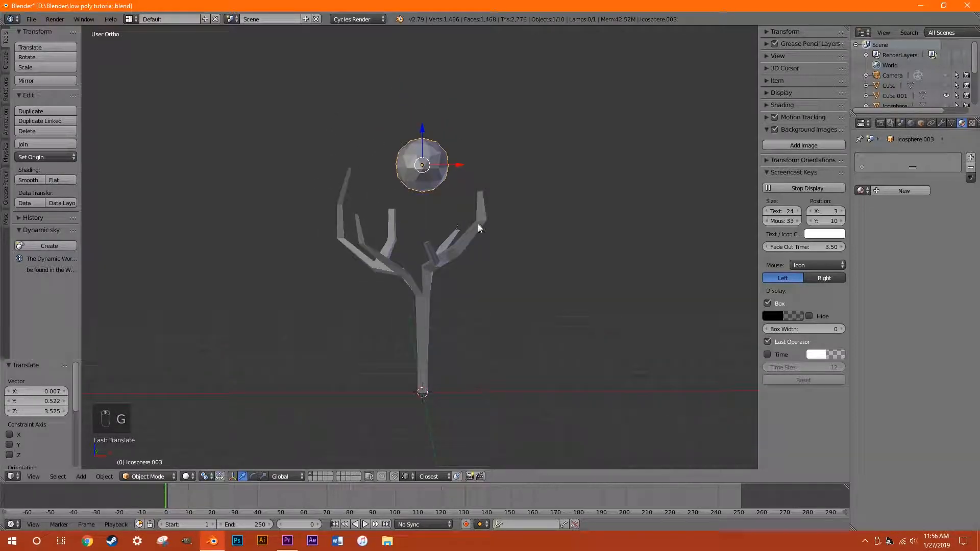
# Assign the Leaf material to the ico sphere and switch the viewport to Material shading.
pyautogui.click(860, 191)
pyautogui.click(779, 245)
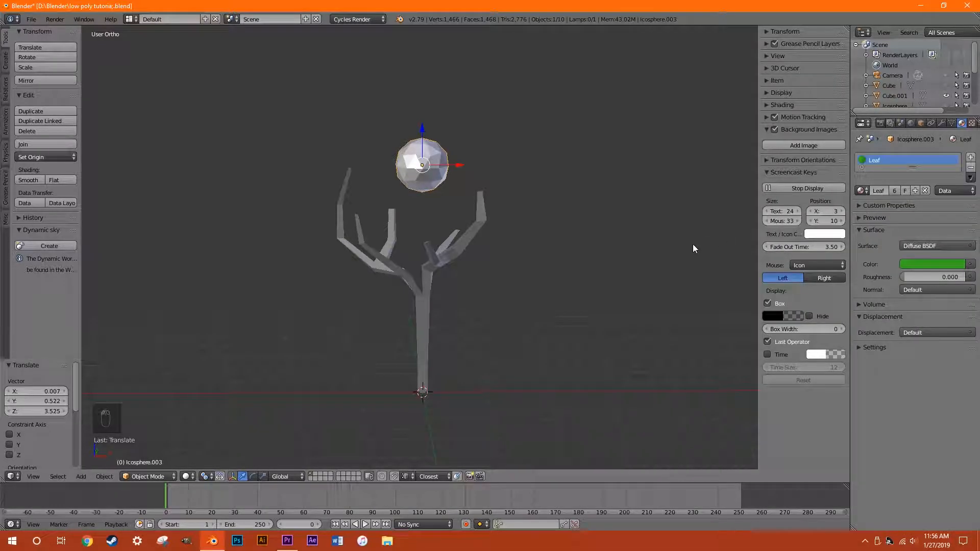
pyautogui.keyDown('shift'); pyautogui.scroll(3, 403, 332); pyautogui.keyUp('shift')
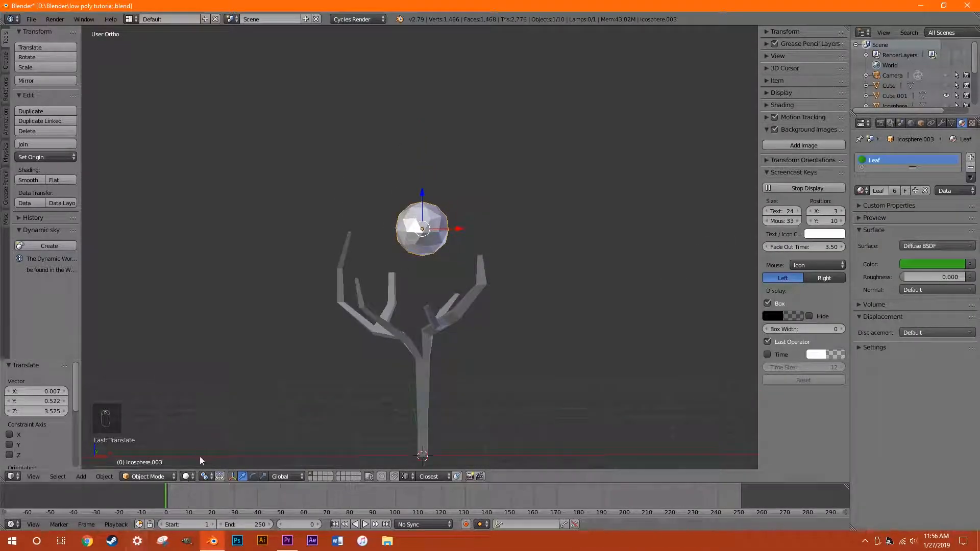
pyautogui.click(188, 477)
pyautogui.click(221, 419)
pyautogui.keyDown('shift'); pyautogui.scroll(-3, 438, 281); pyautogui.keyUp('shift')
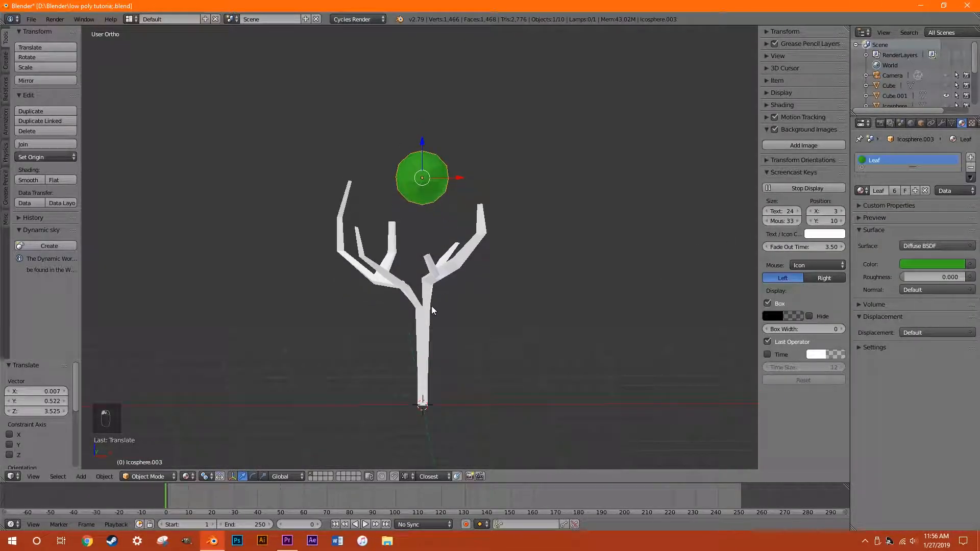
# Assign the Bark.001 material to the tree's trunk and branches.
pyautogui.rightClick(430, 289)
pyautogui.click(862, 191)
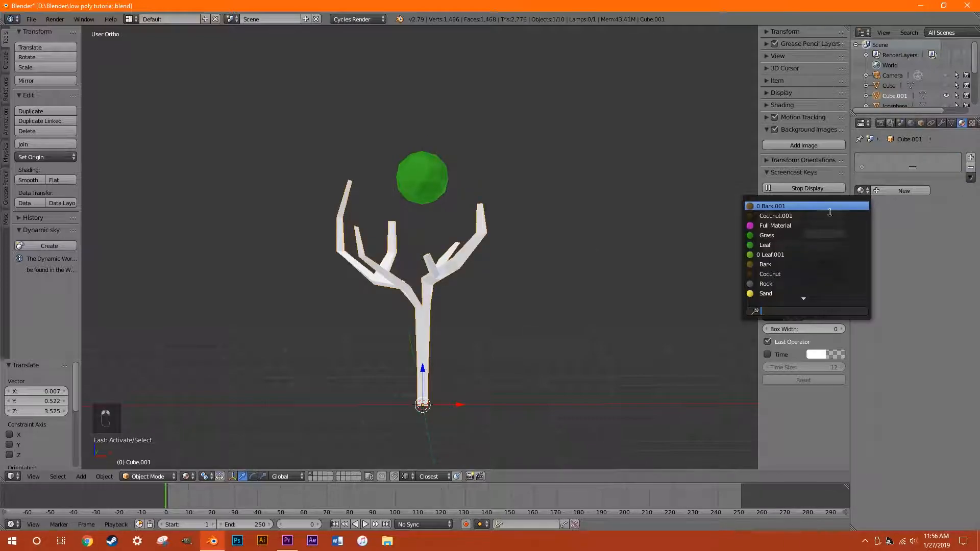
pyautogui.click(788, 211)
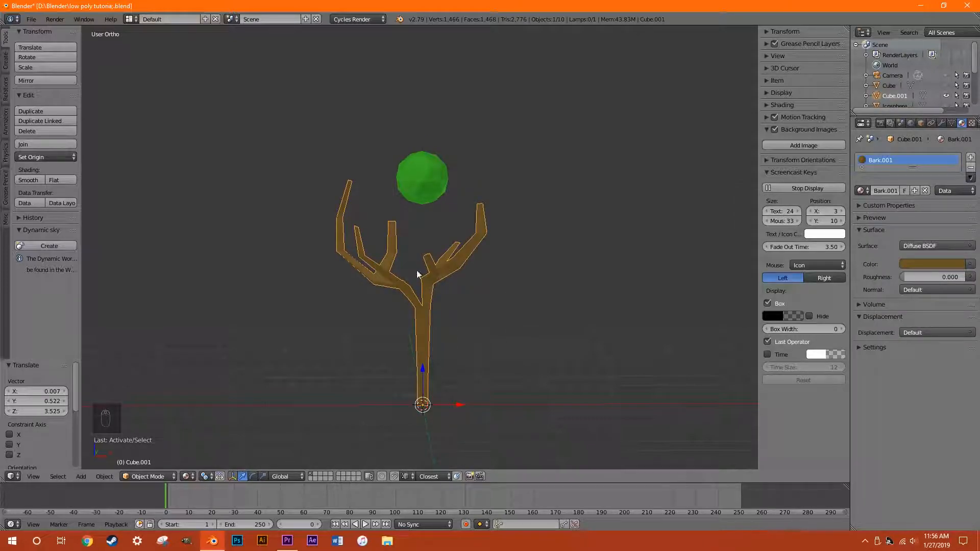
# Move the leaf sphere over the thick branch's tip, then shift it about -0.689 along Y.
pyautogui.rightClick(429, 203)
pyautogui.scroll(3, 400, 281)
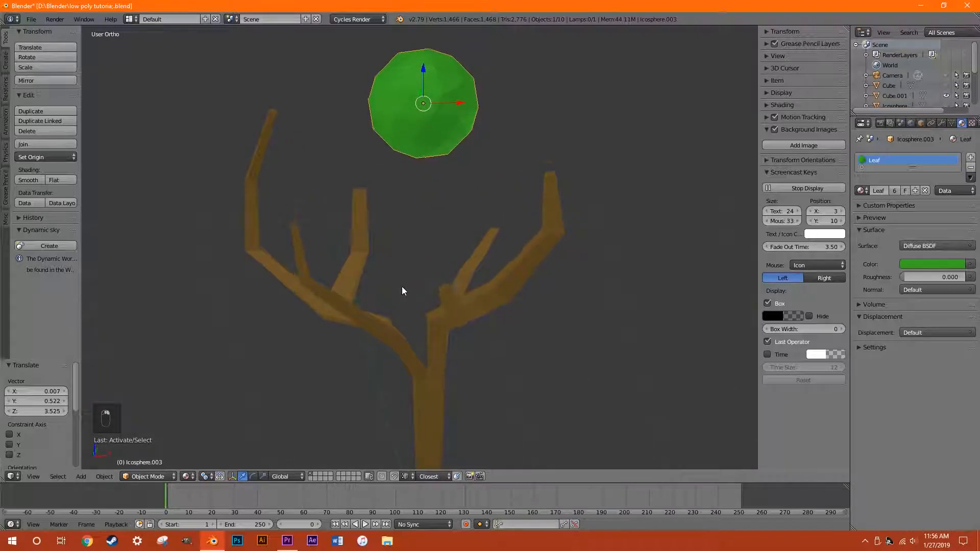
pyautogui.scroll(-1, 413, 265)
pyautogui.press('g')
pyautogui.click(495, 296)
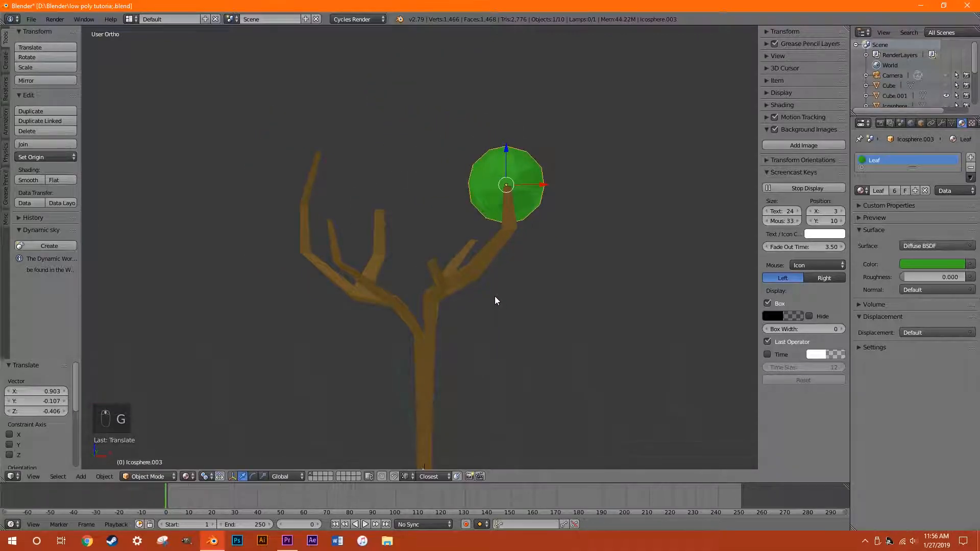
pyautogui.moveTo(494, 296); pyautogui.dragTo(508, 222, button='middle')
pyautogui.press('g')
pyautogui.press('y')
pyautogui.click(550, 256)
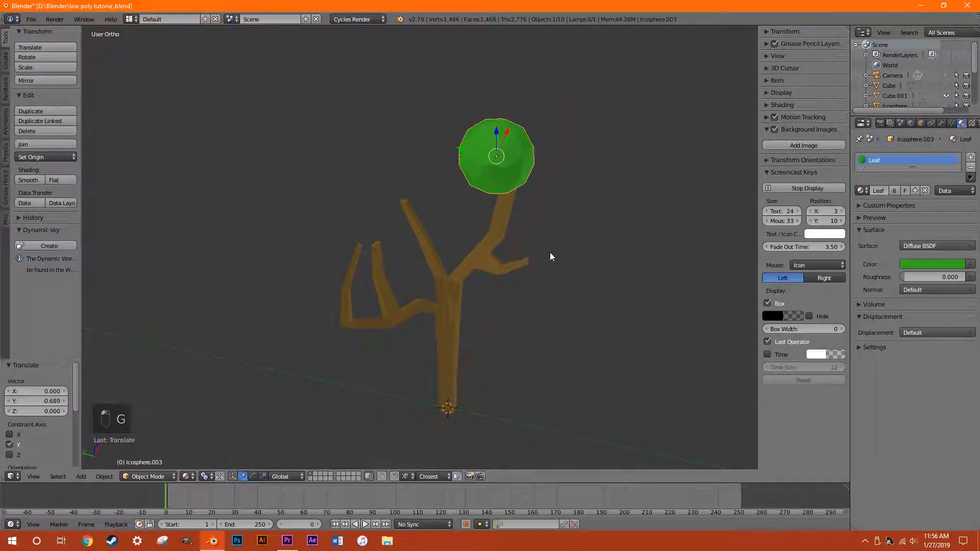
# Stretch the leaf sphere along X into a long foliage clump and adjust its position along Y.
pyautogui.moveTo(550, 256); pyautogui.dragTo(464, 217, button='middle')
pyautogui.press('x')
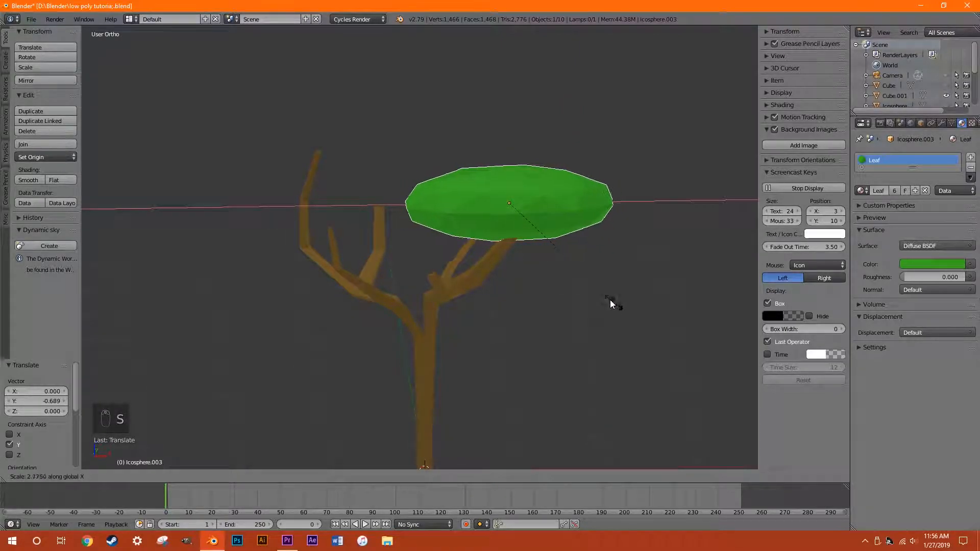
pyautogui.click(593, 298)
pyautogui.moveTo(592, 298); pyautogui.dragTo(480, 154, button='middle')
pyautogui.press('g')
pyautogui.press('y')
pyautogui.click(547, 216)
pyautogui.moveTo(546, 215); pyautogui.dragTo(580, 247, button='middle')
# Duplicate the foliage clump about -1.373 along X, then rotate the copy diagonally and scale it to about 1.107.
pyautogui.hotkey('shift', 'd')
pyautogui.click(454, 236)
pyautogui.moveTo(454, 236); pyautogui.dragTo(568, 204, button='middle')
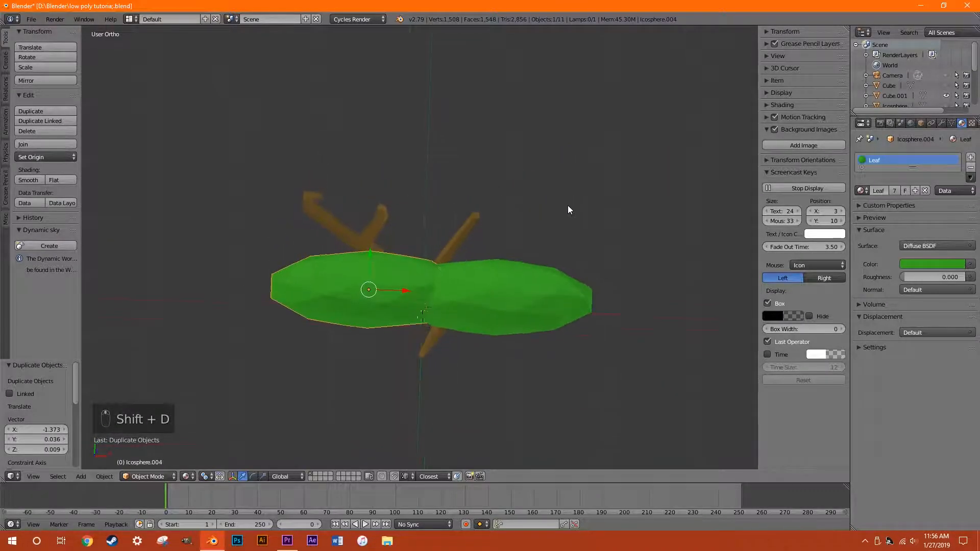
pyautogui.press('r')
pyautogui.click(563, 360)
pyautogui.press('s')
pyautogui.click(566, 349)
# Scale the copied foliage clump to about 0.399 along X and 0.701 along Y.
pyautogui.press('s')
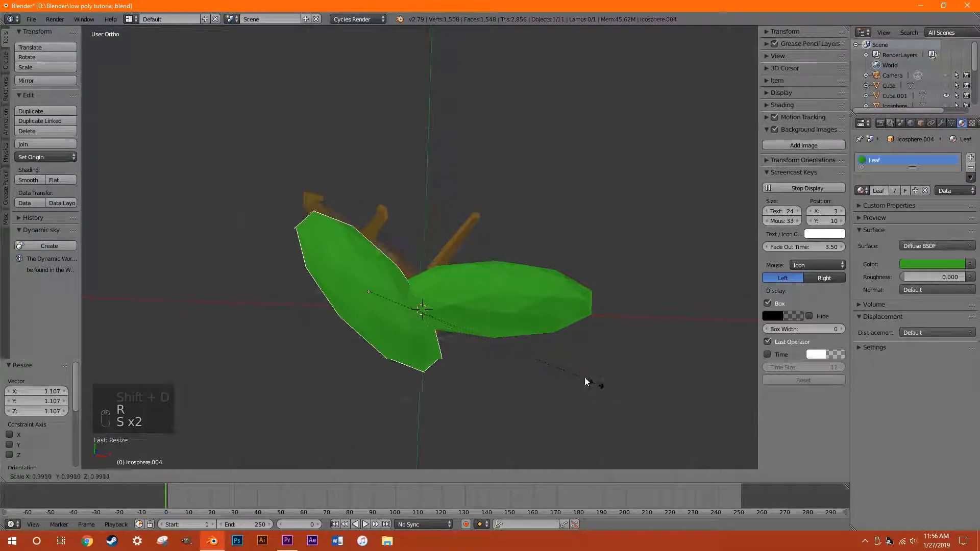
pyautogui.press('x')
pyautogui.click(472, 329)
pyautogui.press('s')
pyautogui.press('y')
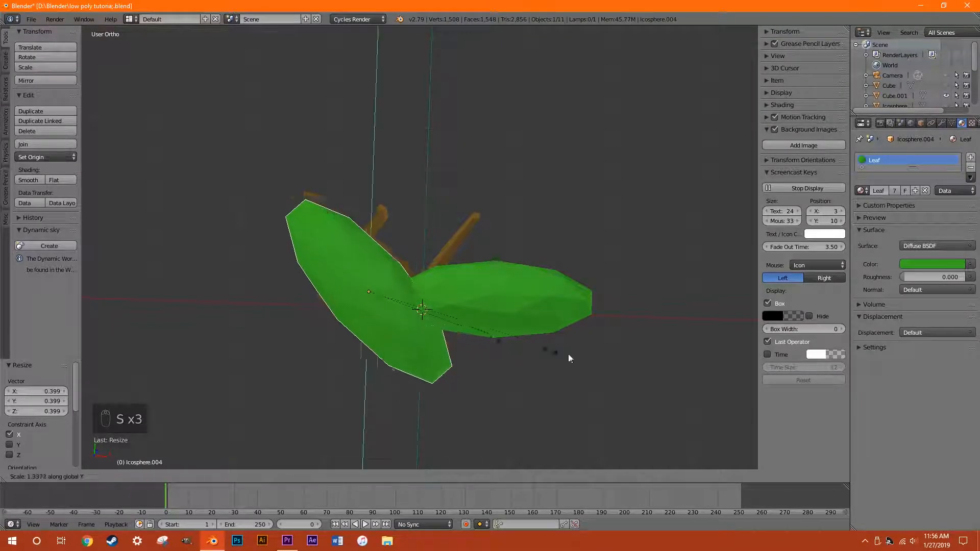
pyautogui.click(440, 320)
pyautogui.moveTo(441, 321); pyautogui.dragTo(489, 278, button='middle')
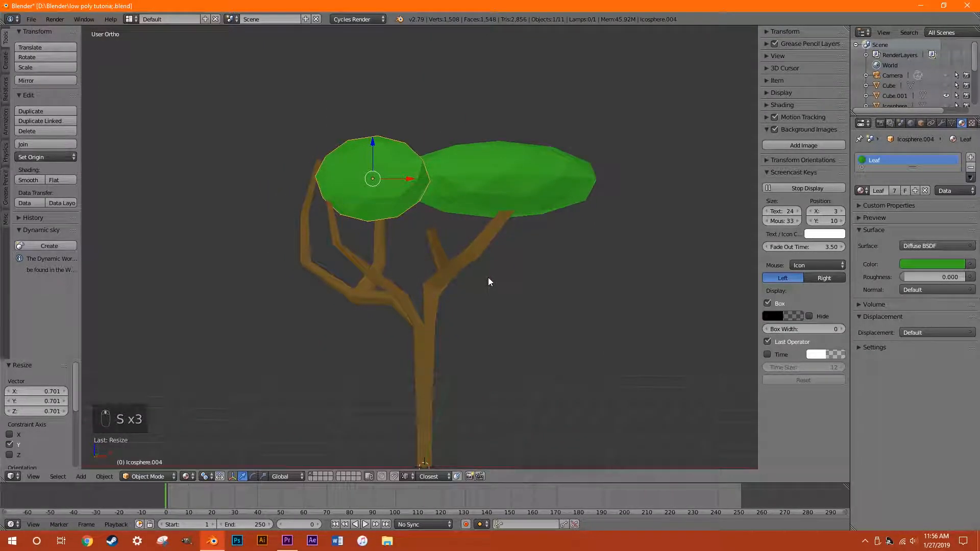
# Scale the copied foliage clump along Z, then resize it uniformly.
pyautogui.press('s')
pyautogui.press('z')
pyautogui.click(603, 260)
pyautogui.press('s')
pyautogui.click(475, 192)
# Move the foliage copy about -0.224 in X, -0.209 in Y and -0.228 in Z, then scale it along X.
pyautogui.moveTo(474, 191); pyautogui.dragTo(446, 211, button='middle')
pyautogui.press('g')
pyautogui.press('s')
pyautogui.press('x')
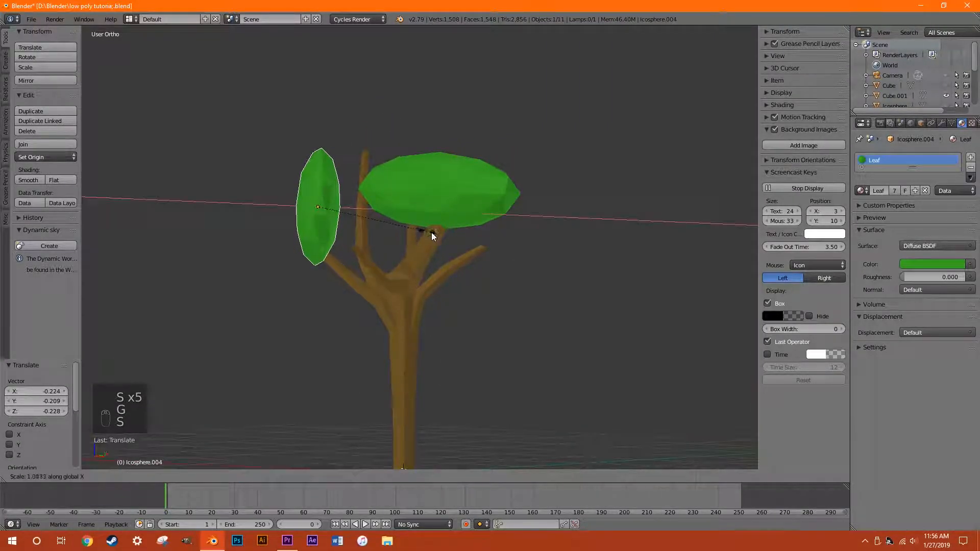
pyautogui.click(541, 261)
# Scale the foliage copy along Y, then enlarge it uniformly to about 1.641.
pyautogui.moveTo(540, 261); pyautogui.dragTo(543, 374, button='middle')
pyautogui.press('s')
pyautogui.press('y')
pyautogui.click(481, 296)
pyautogui.press('s')
pyautogui.click(525, 336)
# Tilt the enlarged foliage clump diagonally and move it over the bare branches beside the first clump.
pyautogui.press('r')
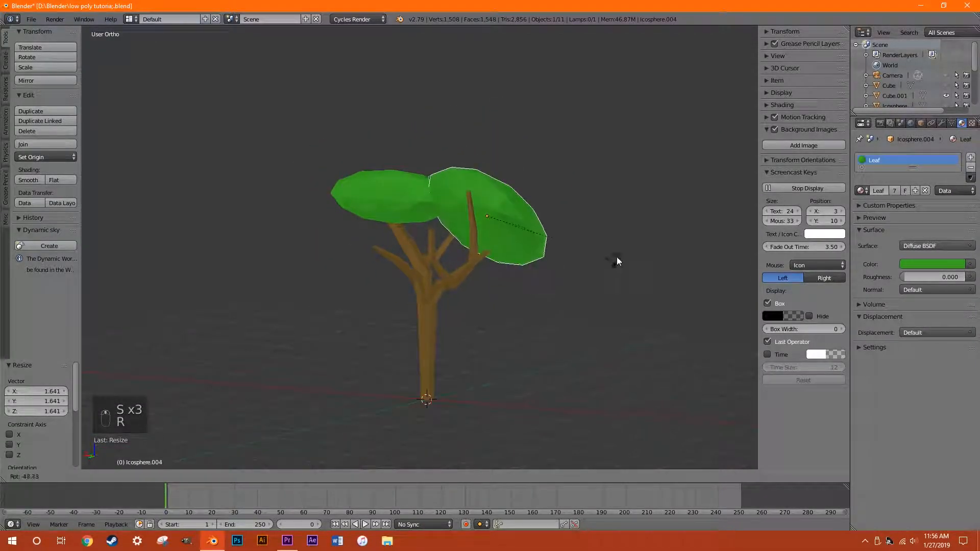
pyautogui.click(617, 249)
pyautogui.press('g')
pyautogui.click(591, 300)
# Duplicate the tilted clump about 0.855 along Y and -0.548 along Z, then rotate the copy.
pyautogui.moveTo(591, 300); pyautogui.dragTo(541, 257, button='middle')
pyautogui.hotkey('shift', 'd')
pyautogui.click(485, 311)
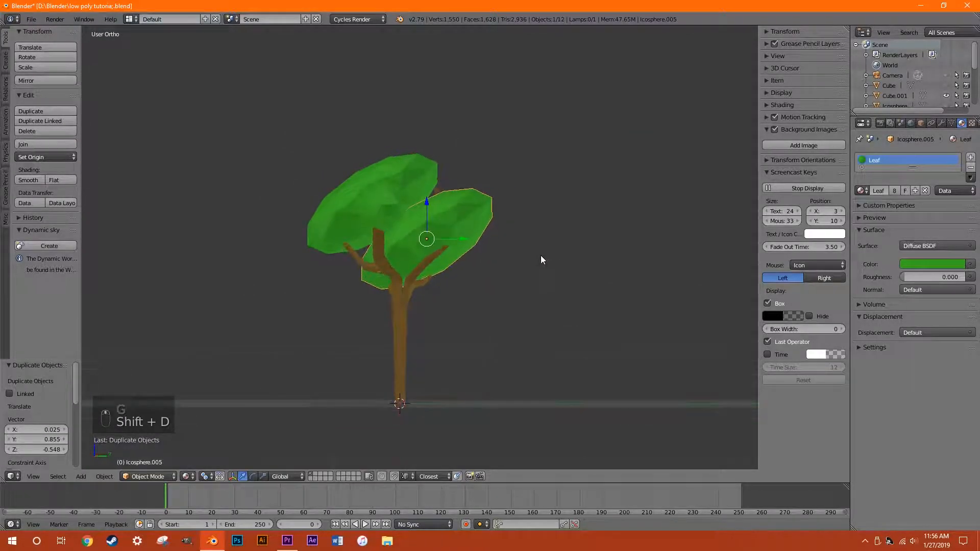
pyautogui.press('r')
pyautogui.click(571, 403)
# Resize the new foliage copy, scaling it to about 0.120 along Y.
pyautogui.press('s')
pyautogui.click(534, 371)
pyautogui.moveTo(533, 372); pyautogui.dragTo(459, 312, button='middle')
pyautogui.press('s')
pyautogui.click(525, 307)
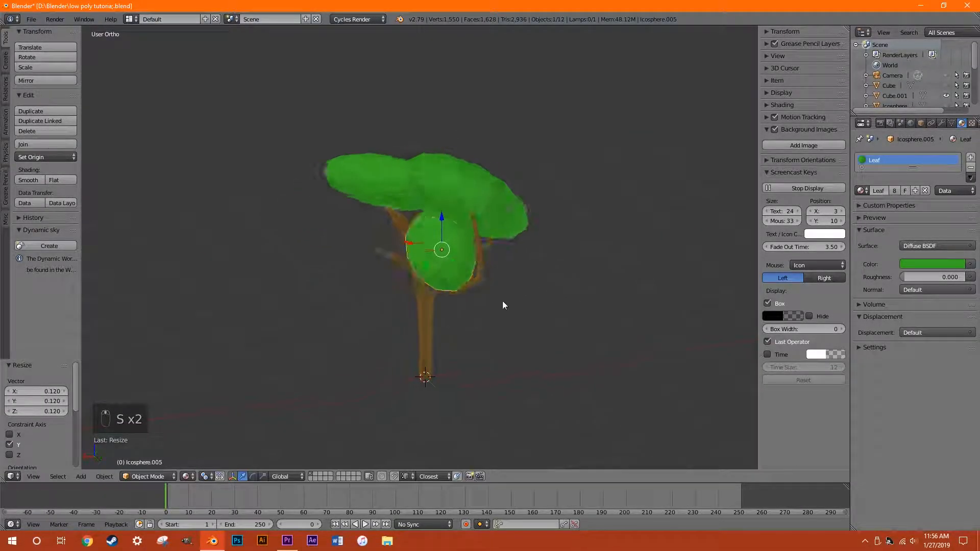
# Rotate the narrow foliage copy, then scale it along Z and resize it uniformly.
pyautogui.press('r')
pyautogui.click(529, 378)
pyautogui.press('s')
pyautogui.press('z')
pyautogui.click(553, 321)
pyautogui.press('s')
pyautogui.click(497, 308)
# Rotate the foliage copy about 52.4° and move it into place within the canopy.
pyautogui.press('r')
pyautogui.click(514, 371)
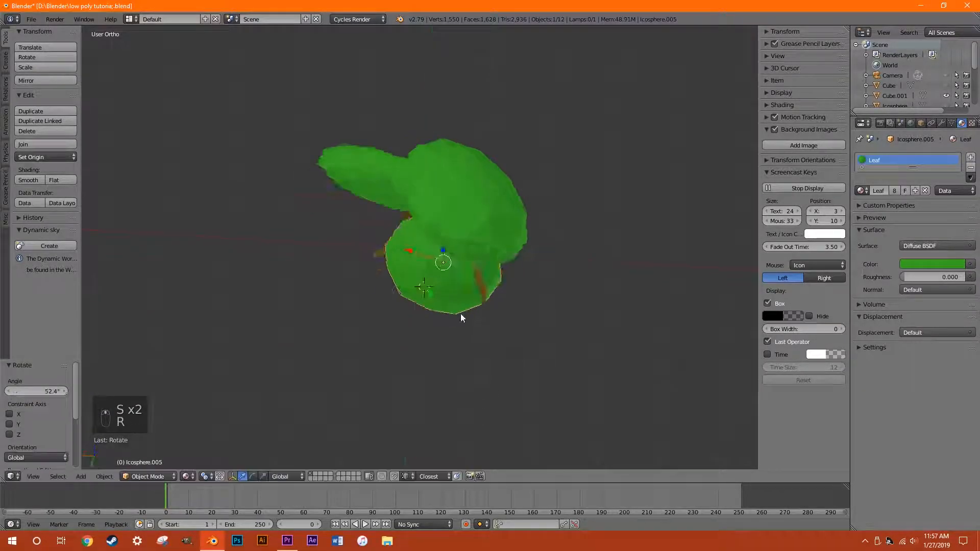
pyautogui.press('g')
pyautogui.click(540, 351)
# Duplicate the foliage clump again, then resize and rotate the copy to fill out the canopy.
pyautogui.hotkey('shift', 'd')
pyautogui.press('s')
pyautogui.click(511, 339)
pyautogui.press('r')
pyautogui.click(531, 352)
pyautogui.press('r')
pyautogui.moveTo(534, 352); pyautogui.dragTo(327, 335, button='middle')
pyautogui.press('s')
# Duplicate the rounded clump above the side branch about -0.574 in X, -0.257 in Y and -0.293 in Z, then rotate the copy.
pyautogui.press('a')
pyautogui.scroll(4, 324, 331)
pyautogui.rightClick(403, 222)
pyautogui.moveTo(593, 319); pyautogui.dragTo(518, 299, button='middle')
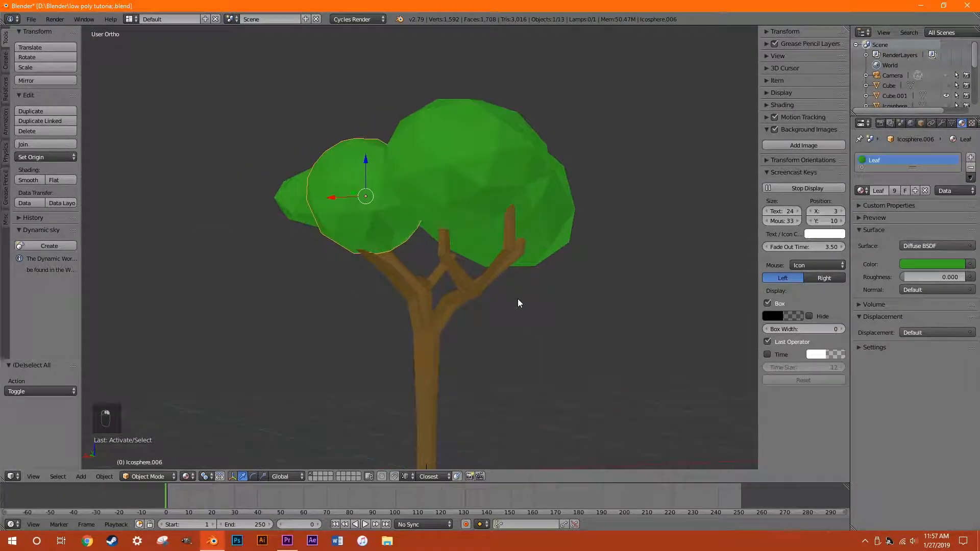
pyautogui.hotkey('shift', 'd')
pyautogui.click(519, 313)
pyautogui.press('r')
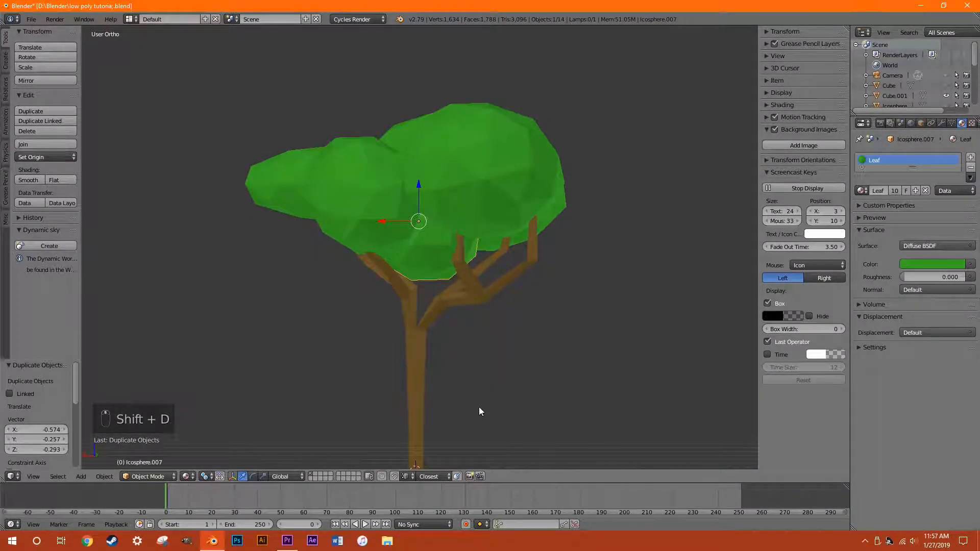
pyautogui.click(566, 353)
# Scale the copy to about 0.318 along Z and 1.099 overall, then move it onto the lower branches under the canopy.
pyautogui.press('s')
pyautogui.click(489, 291)
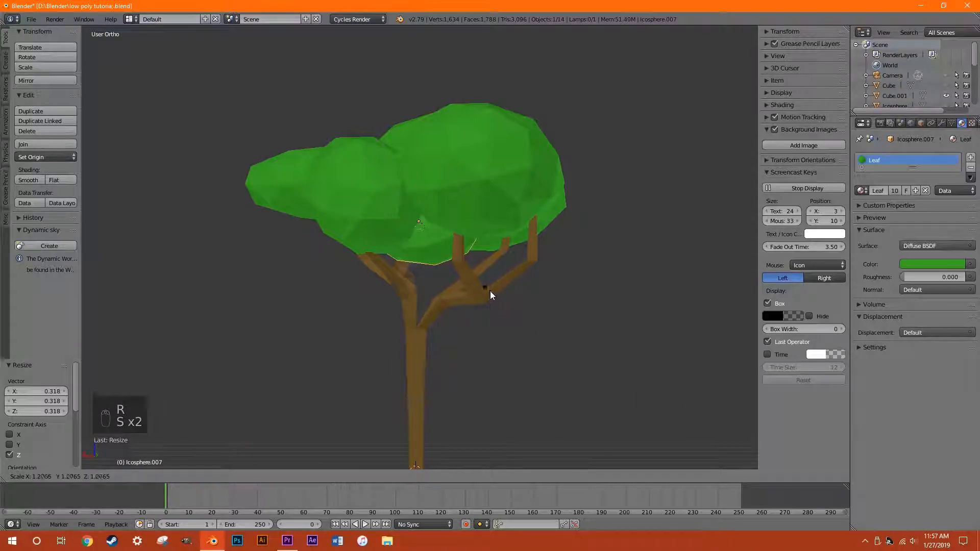
pyautogui.press('s')
pyautogui.click(481, 312)
pyautogui.press('g')
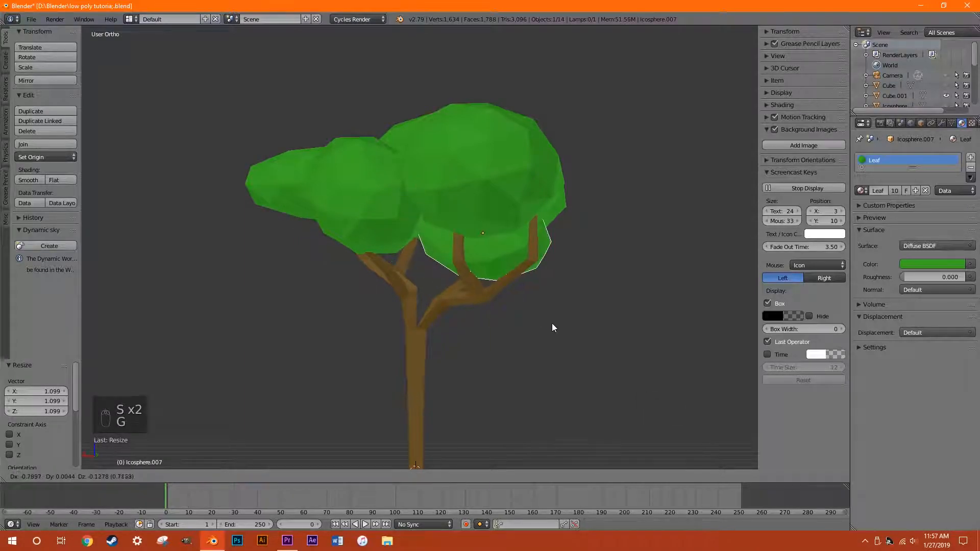
pyautogui.click(535, 327)
pyautogui.press('a')
pyautogui.moveTo(567, 355); pyautogui.dragTo(406, 356, button='middle')
pyautogui.rightClick(396, 265)
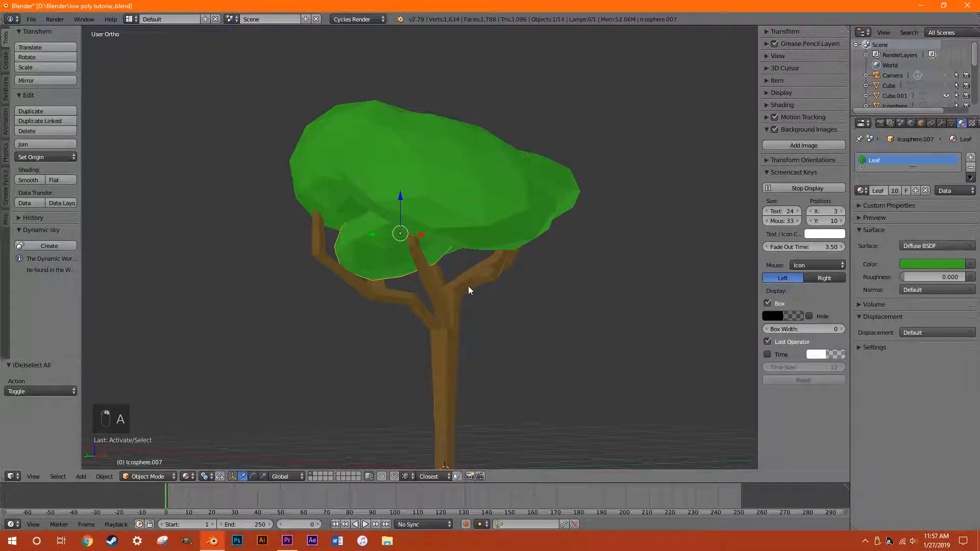
pyautogui.hotkey('shift', 'f')
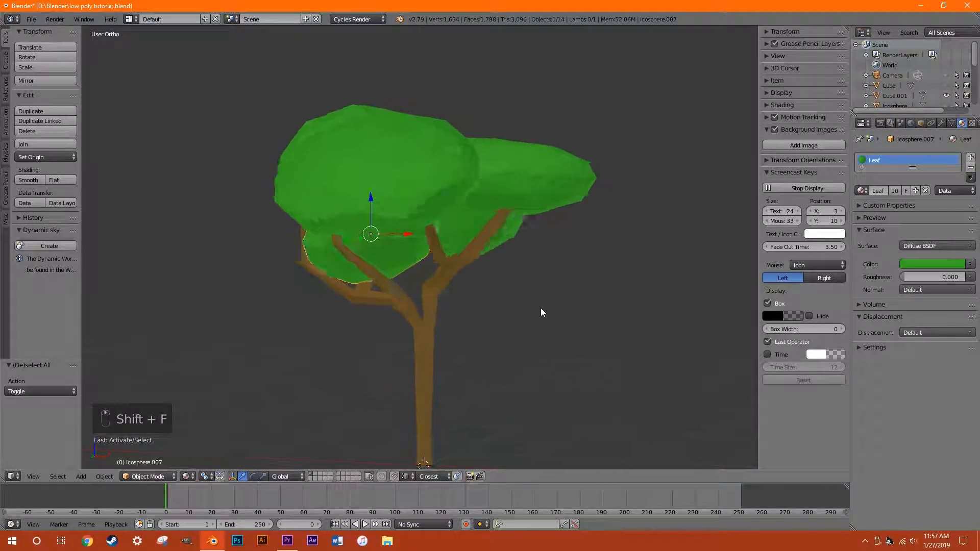
pyautogui.rightClick(492, 309)
# Reveal all hidden scene objects and show the viewport in solid shading.
pyautogui.press('a')
pyautogui.moveTo(381, 346); pyautogui.dragTo(519, 332, button='middle')
pyautogui.press('z')
pyautogui.press('z')
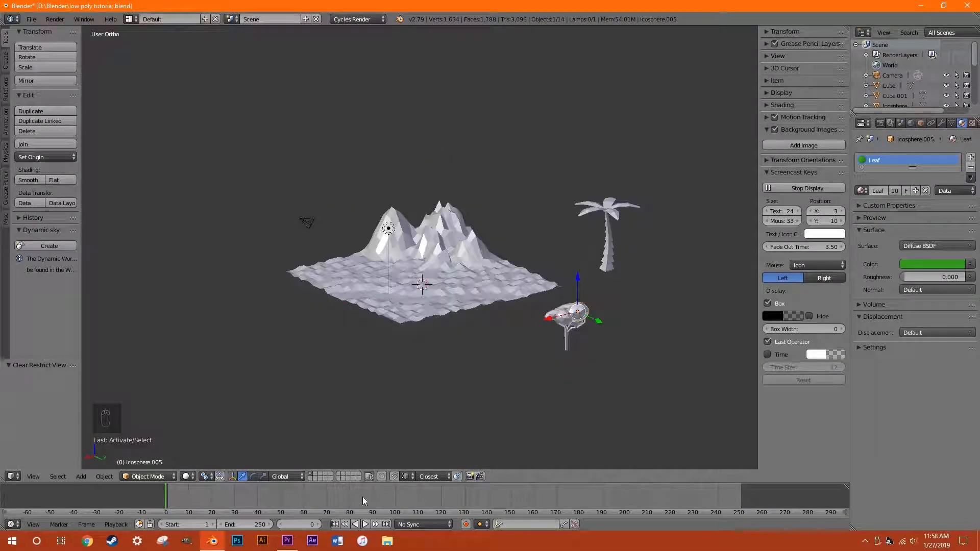
# Clear the current selection and select the terrain map.
pyautogui.scroll(4, 470, 279)
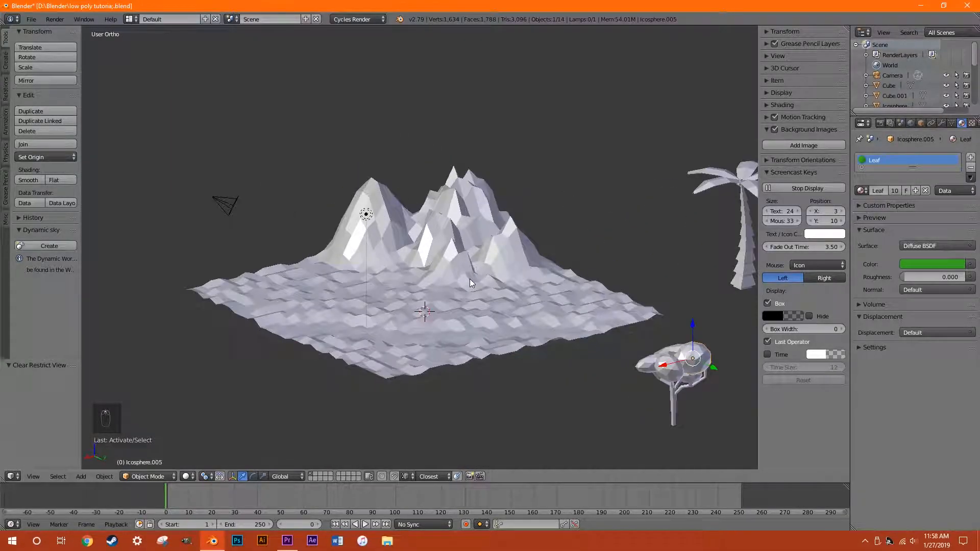
pyautogui.scroll(-2, 490, 284)
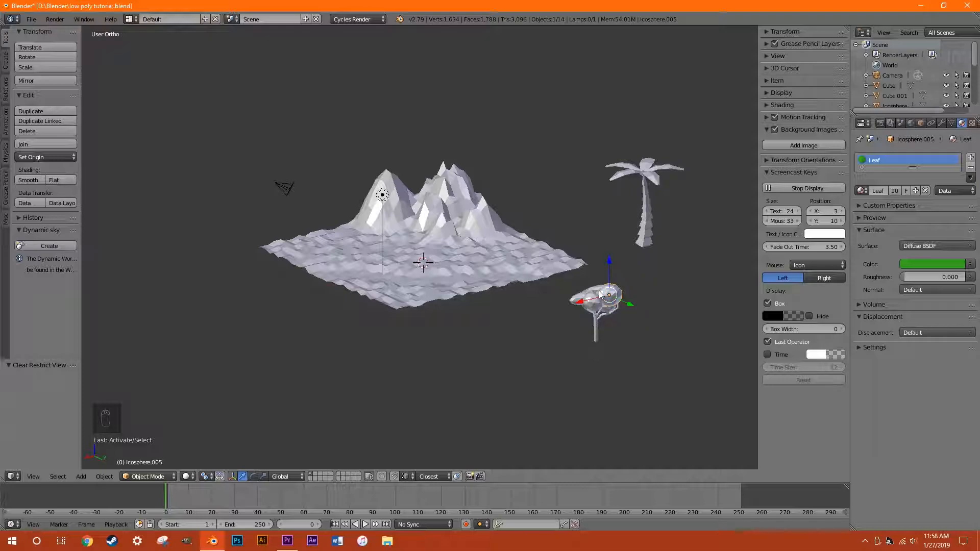
pyautogui.scroll(6, 287, 363)
pyautogui.scroll(-3, 427, 356)
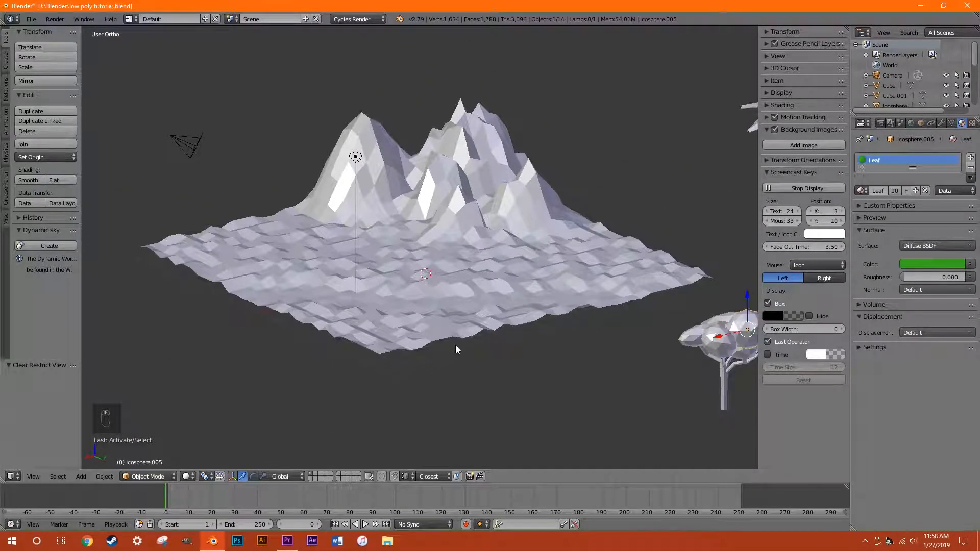
pyautogui.scroll(2, 461, 361)
pyautogui.moveTo(461, 361); pyautogui.dragTo(460, 352, button='middle')
pyautogui.rightClick(461, 352)
pyautogui.press('a')
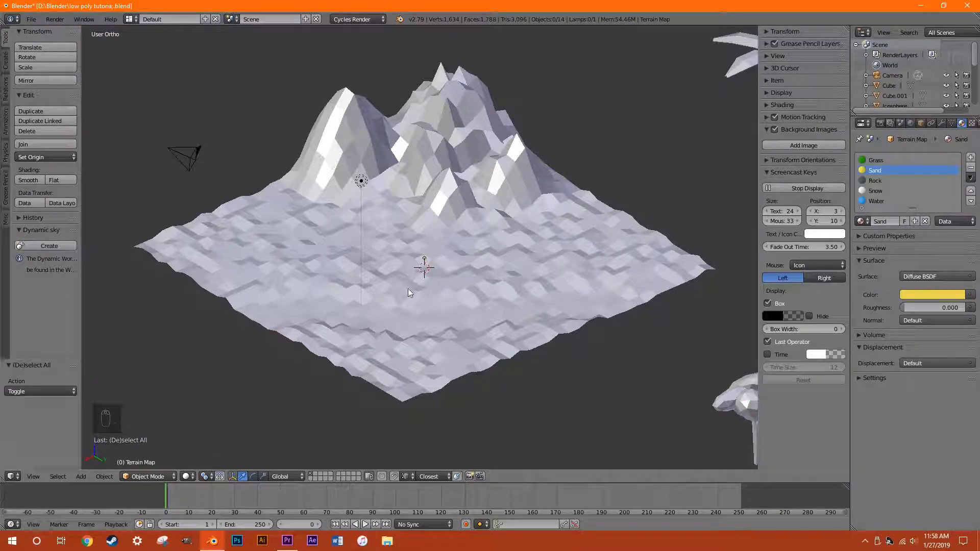
pyautogui.rightClick(447, 231)
pyautogui.scroll(-4, 889, 121)
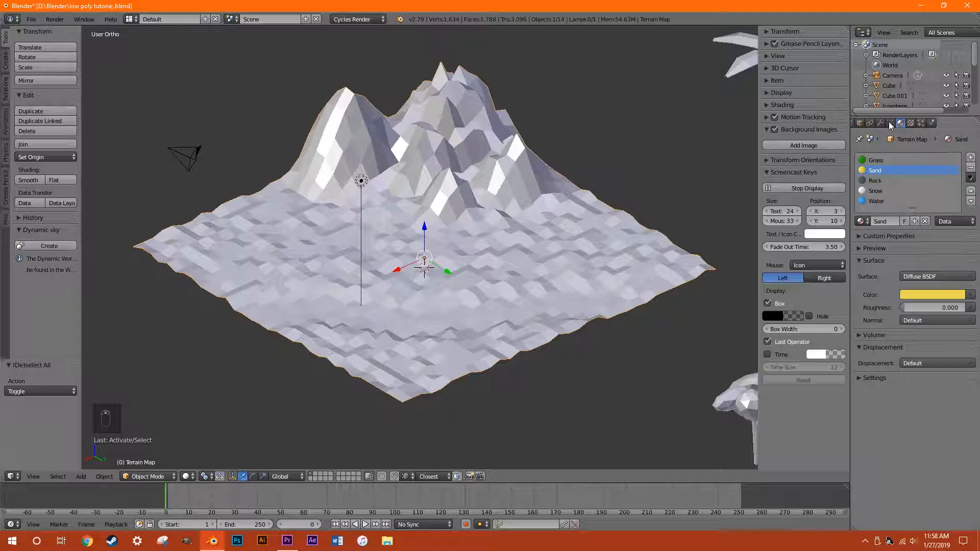
# Set the terrain's particle system type to Hair and its render material to Grass.
pyautogui.click(916, 122)
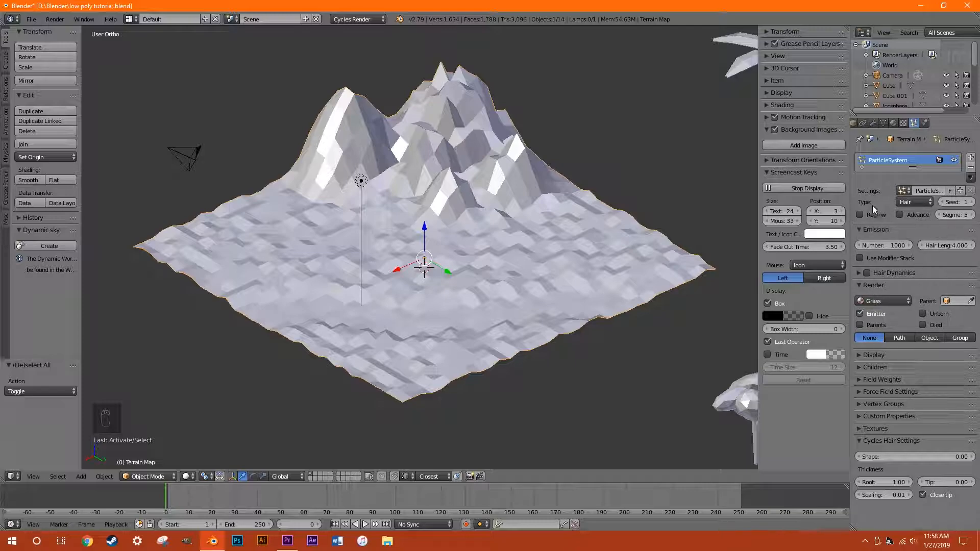
pyautogui.click(913, 202)
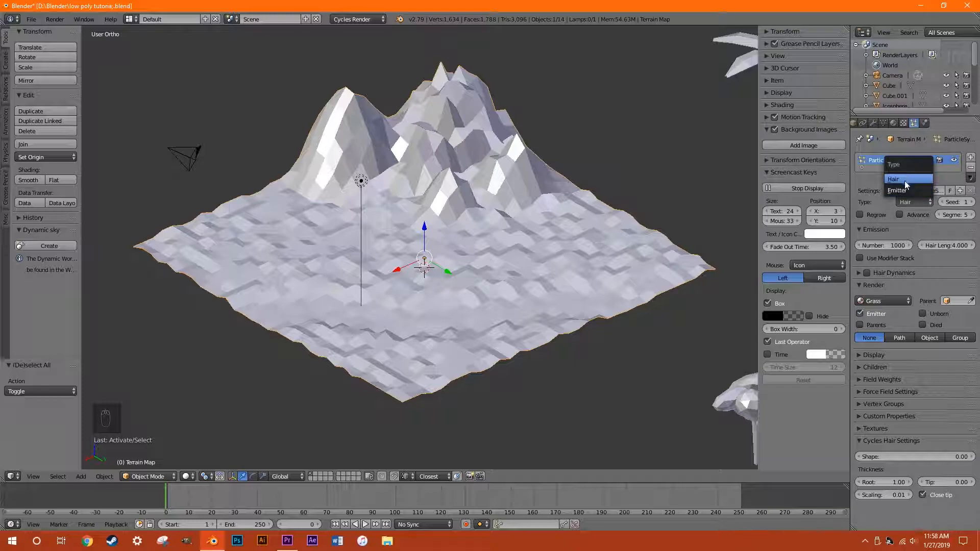
pyautogui.click(905, 180)
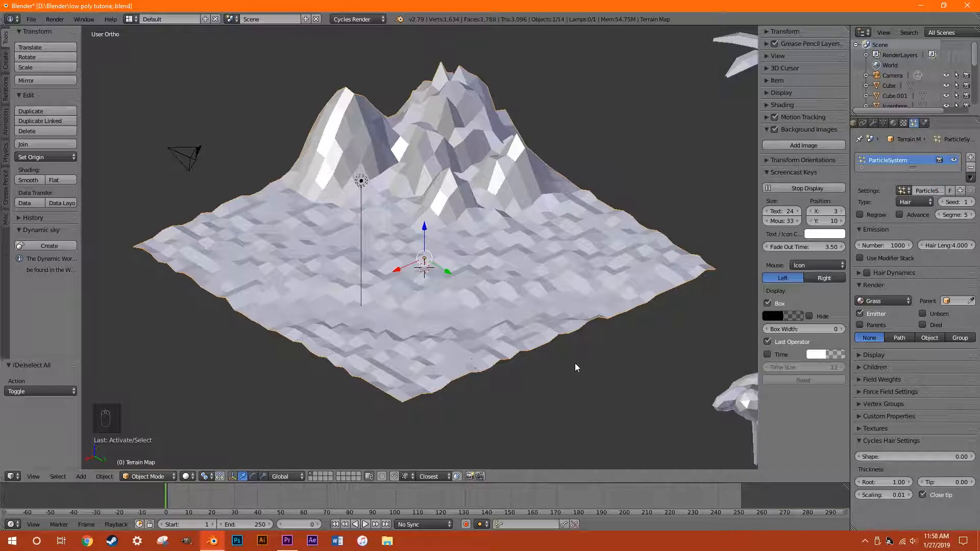
pyautogui.click(891, 301)
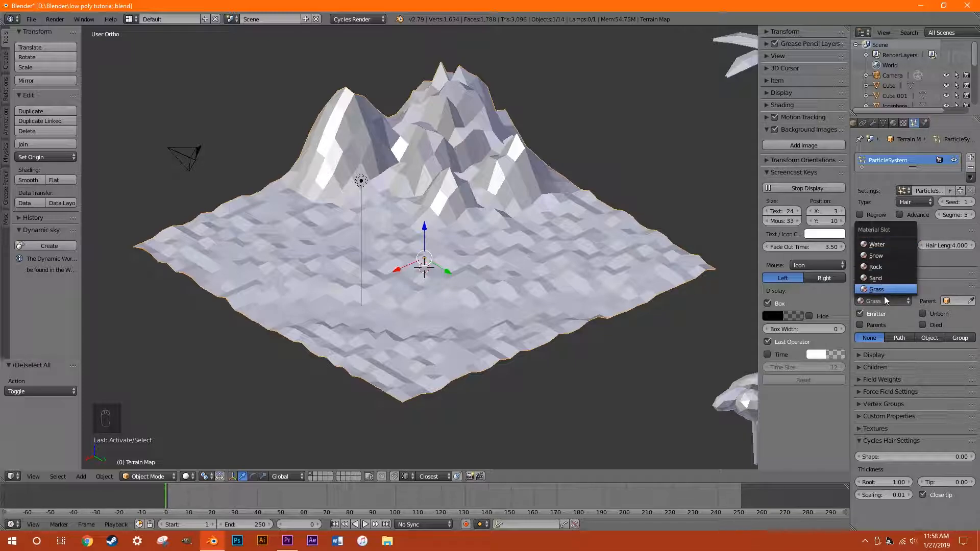
pyautogui.click(890, 290)
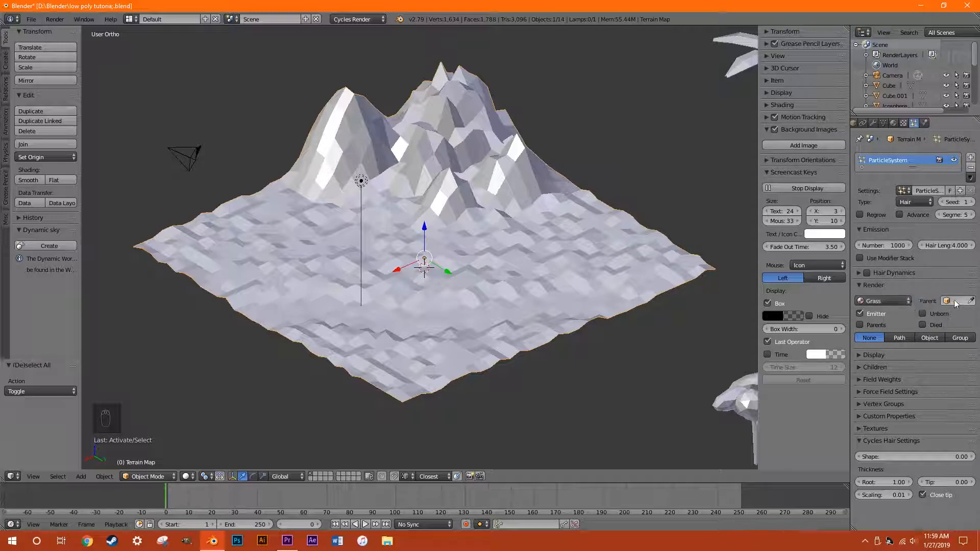
# Enter Edit Mode on the terrain map and set the viewport shading to Material.
pyautogui.press('Tab')
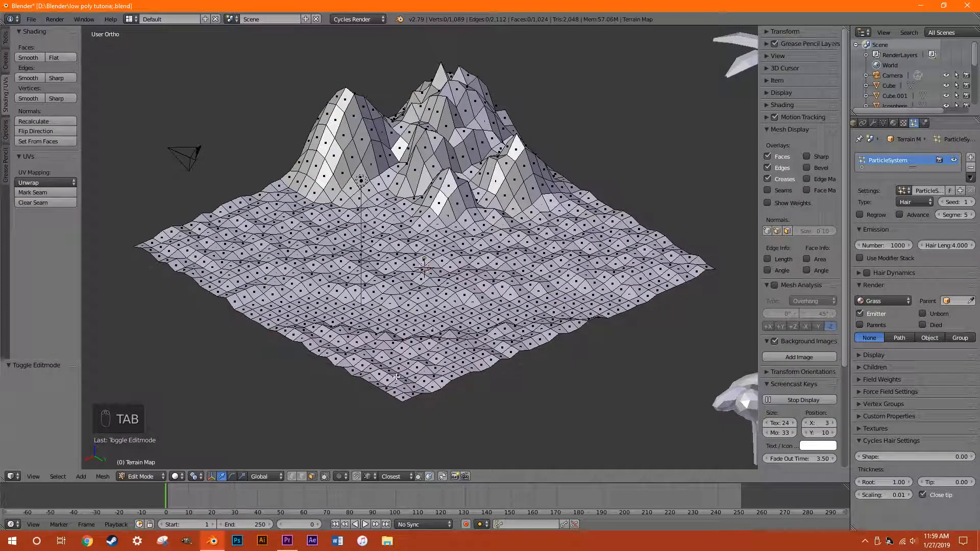
pyautogui.moveTo(402, 349)
pyautogui.mouseDown(button='middle')
pyautogui.moveTo(402, 389)
pyautogui.moveTo(342, 347)
pyautogui.moveTo(368, 337)
pyautogui.mouseUp(button='middle')
pyautogui.click(174, 476)
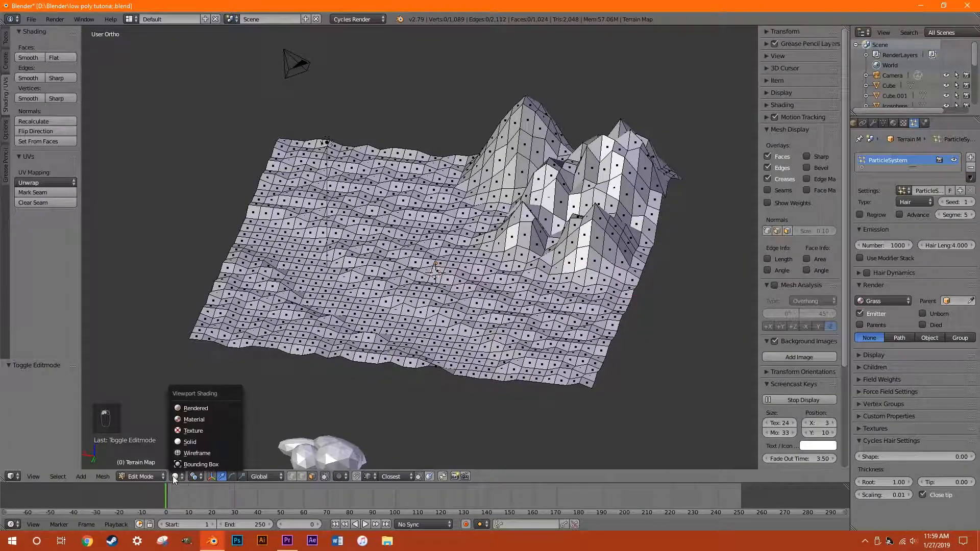
pyautogui.click(206, 421)
# Circle-select the inner faces of the green grass area, adding the missed face at its outer corner.
pyautogui.moveTo(173, 252); pyautogui.dragTo(240, 271, button='middle')
pyautogui.press('c')
pyautogui.moveTo(233, 255)
pyautogui.mouseDown()
pyautogui.moveTo(191, 258)
pyautogui.moveTo(204, 240)
pyautogui.moveTo(184, 230)
pyautogui.moveTo(223, 216)
pyautogui.moveTo(294, 237)
pyautogui.moveTo(485, 253)
pyautogui.moveTo(536, 245)
pyautogui.moveTo(592, 216)
pyautogui.moveTo(678, 225)
pyautogui.moveTo(663, 240)
pyautogui.moveTo(615, 232)
pyautogui.mouseUp()
pyautogui.rightClick(578, 245)
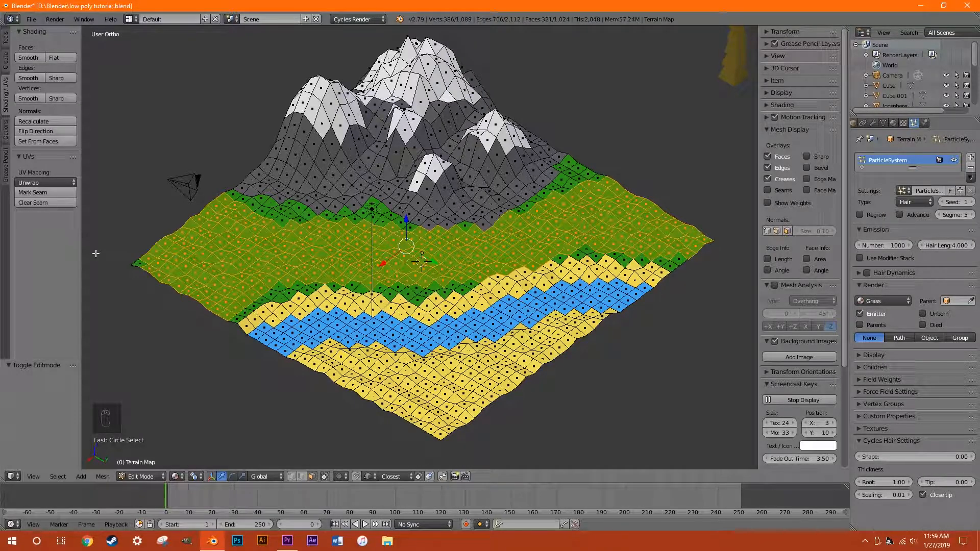
pyautogui.keyDown('shift'); pyautogui.rightClick(143, 263); pyautogui.keyUp('shift')
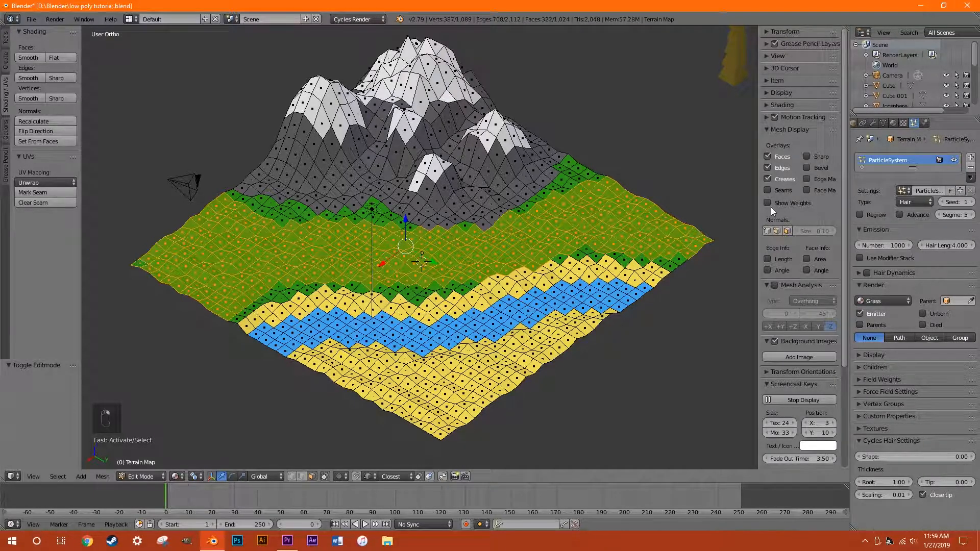
# Remove the Trees vertex group, add a new one named Tree Group, and assign the selected grass faces to it.
pyautogui.click(883, 123)
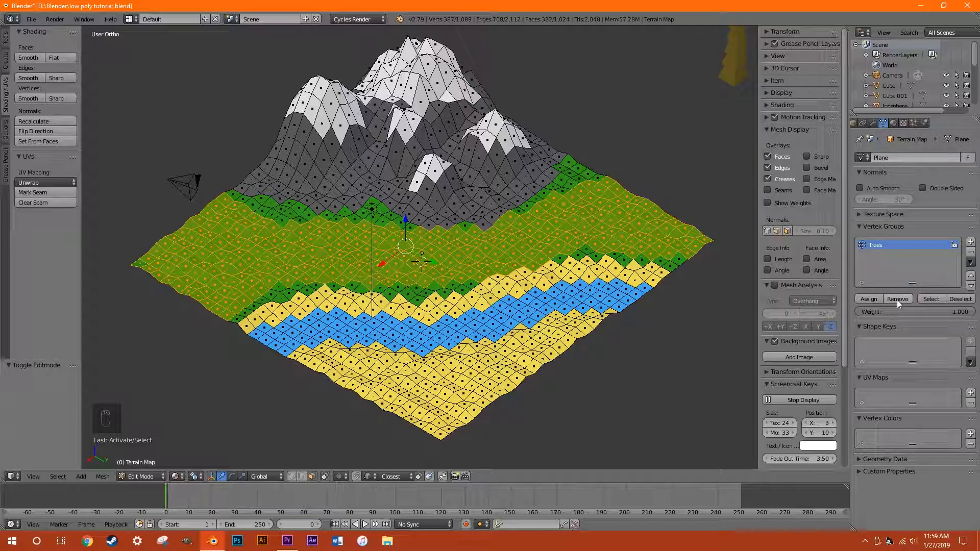
pyautogui.click(971, 251)
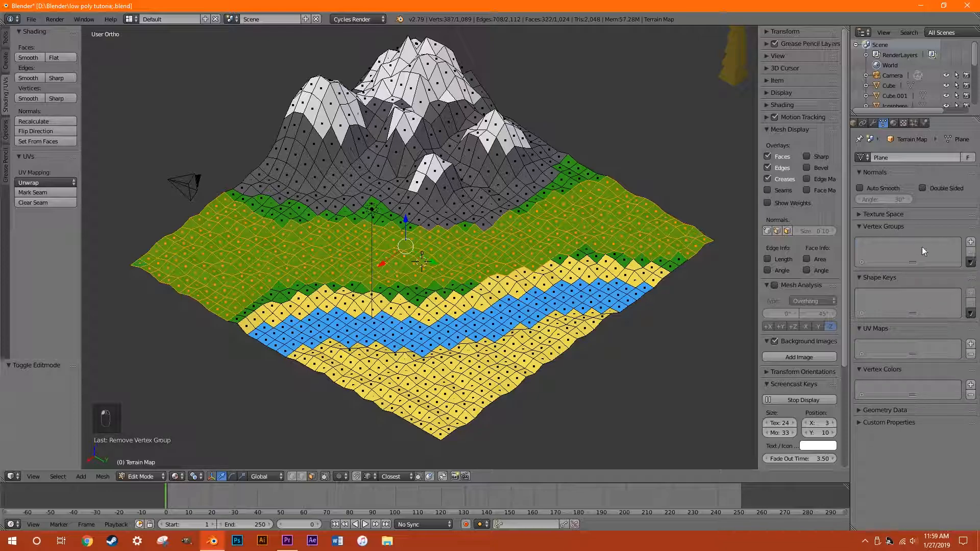
pyautogui.click(972, 243)
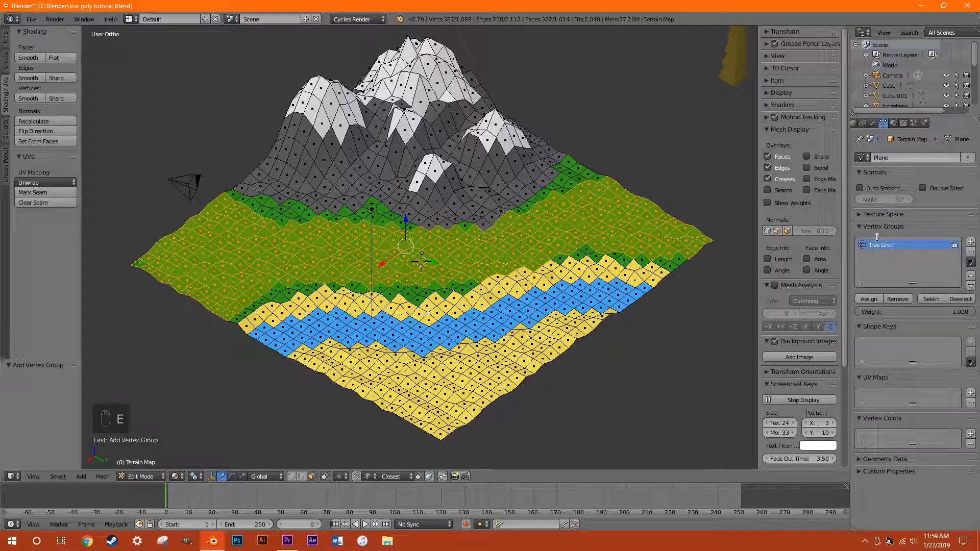
pyautogui.click(875, 301)
# Check the faces assigned to Tree Group by selecting and deselecting the vertex group.
pyautogui.press('a')
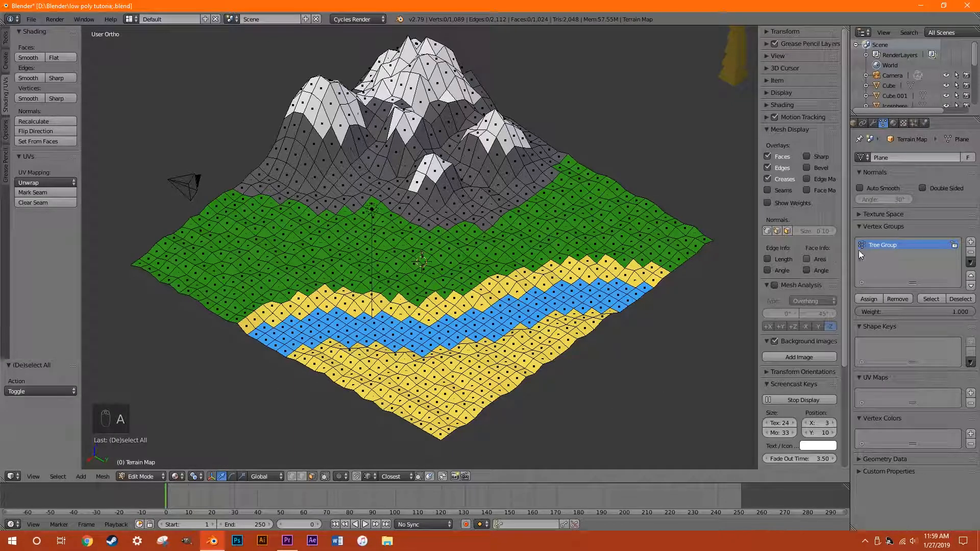
pyautogui.click(926, 300)
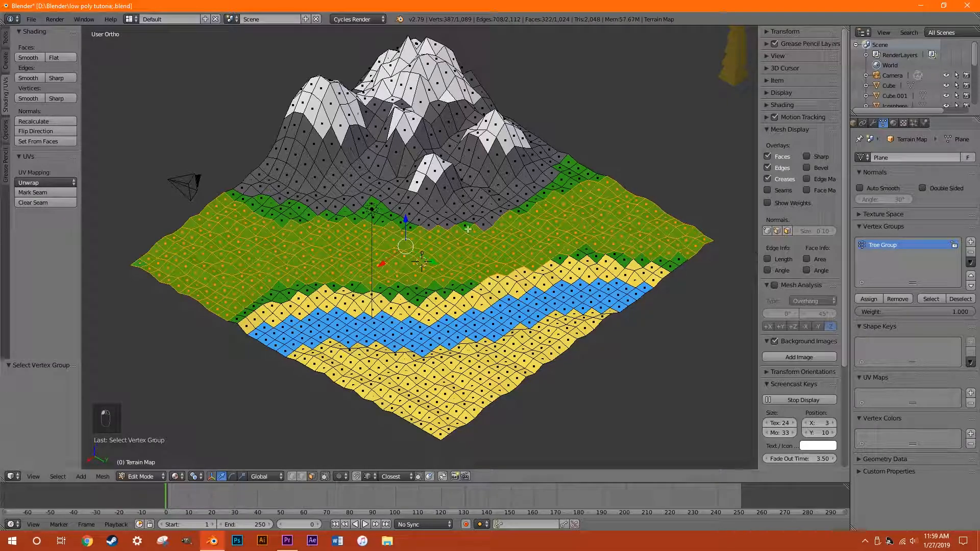
pyautogui.press('a')
pyautogui.click(930, 299)
pyautogui.click(948, 301)
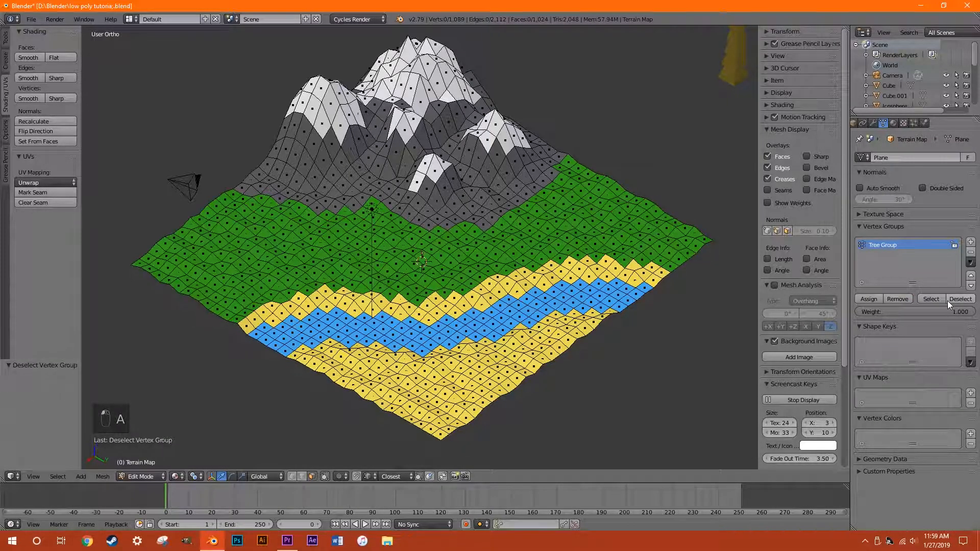
# Enable the advanced settings of the terrain's hair particle system.
pyautogui.click(914, 124)
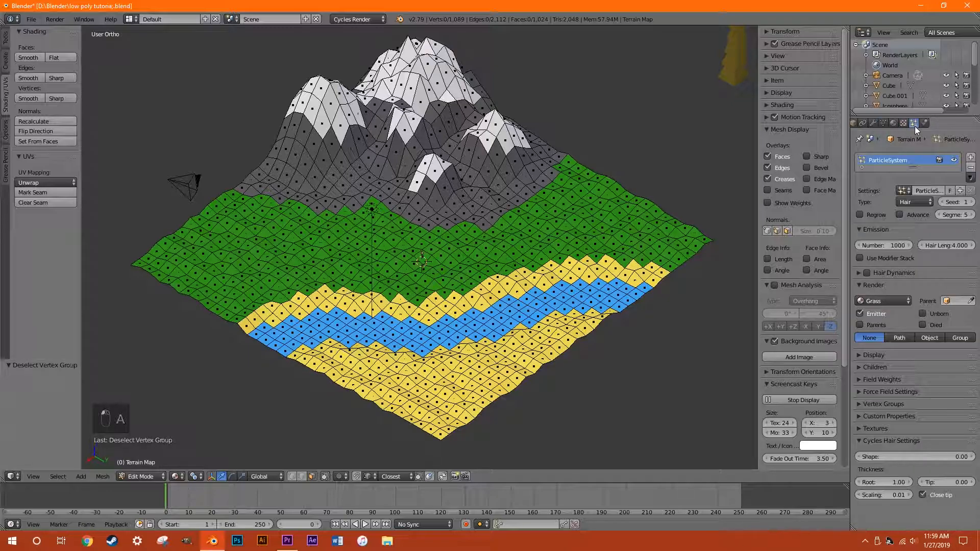
pyautogui.click(891, 271)
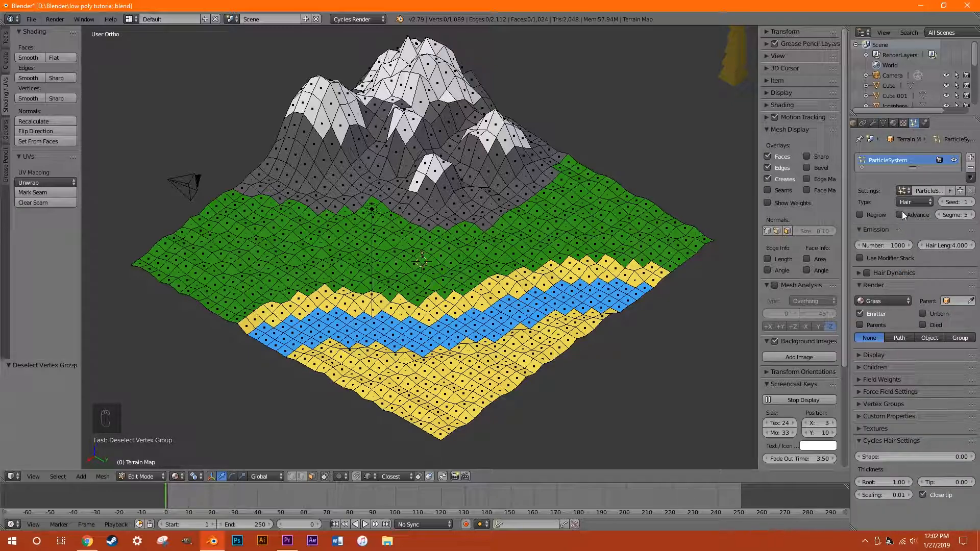
pyautogui.click(904, 210)
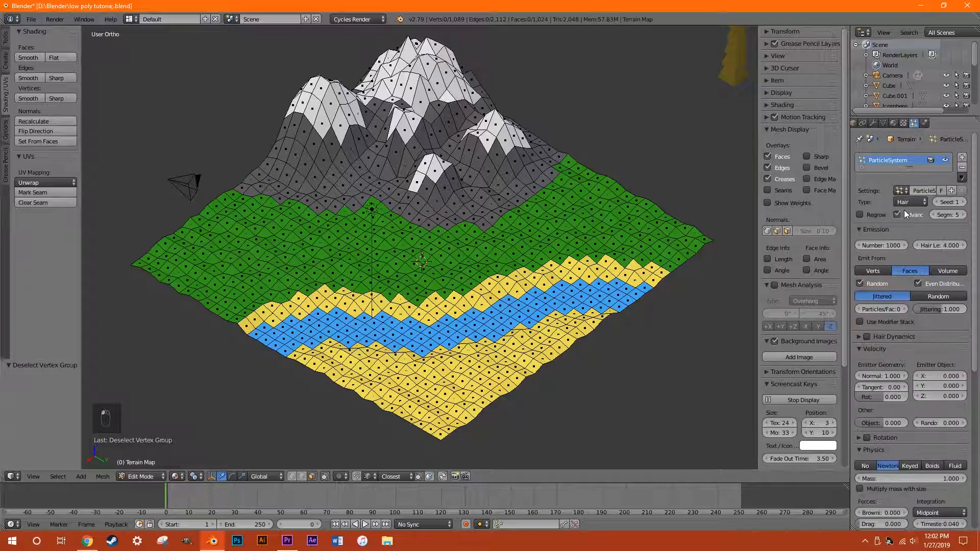
# Limit the density of the terrain's hair particles to the Tree Group vertex group.
pyautogui.moveTo(562, 353); pyautogui.dragTo(456, 356, button='middle')
pyautogui.press('a')
pyautogui.press('a')
pyautogui.scroll(-6, 877, 368)
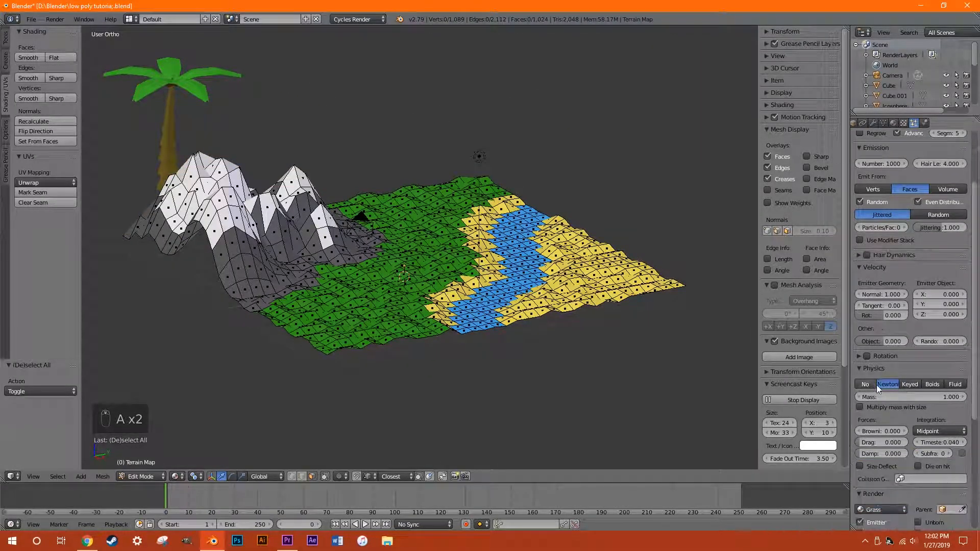
pyautogui.scroll(-5, 871, 342)
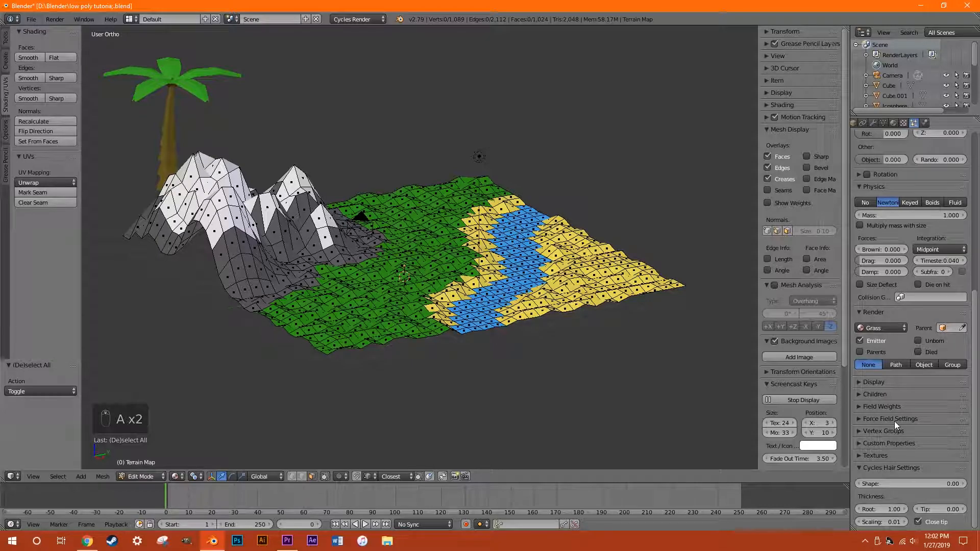
pyautogui.click(891, 431)
pyautogui.scroll(-3, 889, 439)
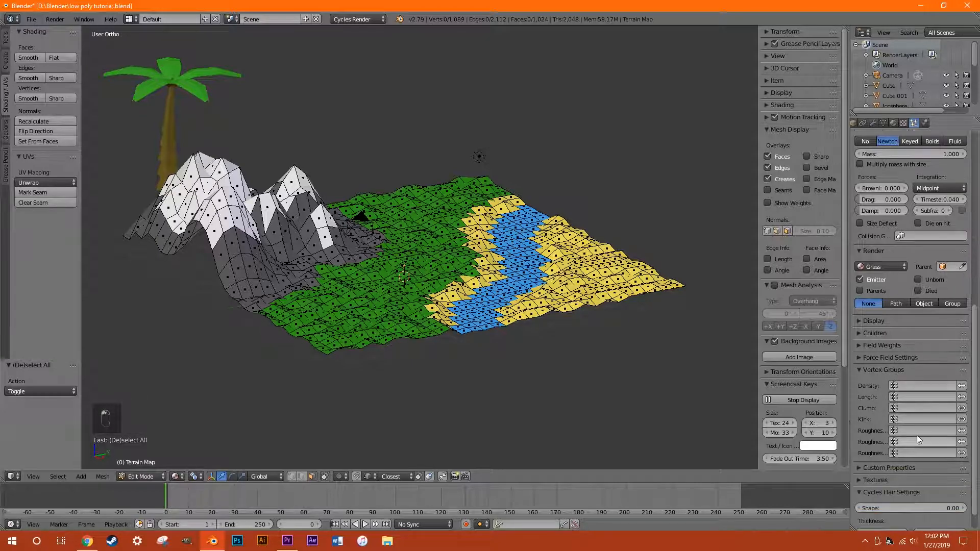
pyautogui.click(945, 391)
pyautogui.click(901, 400)
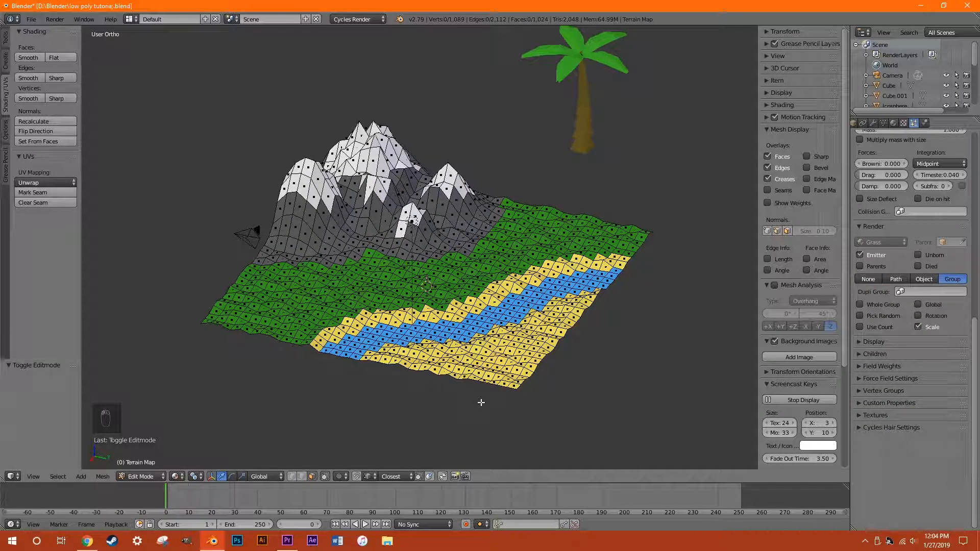
# Return to Object Mode and join the foliage and trunk parts of the small tree beside the terrain into one object.
pyautogui.press('Tab')
pyautogui.scroll(-4, 510, 381)
pyautogui.keyDown('ctrl'); pyautogui.scroll(-5, 497, 434); pyautogui.keyUp('ctrl')
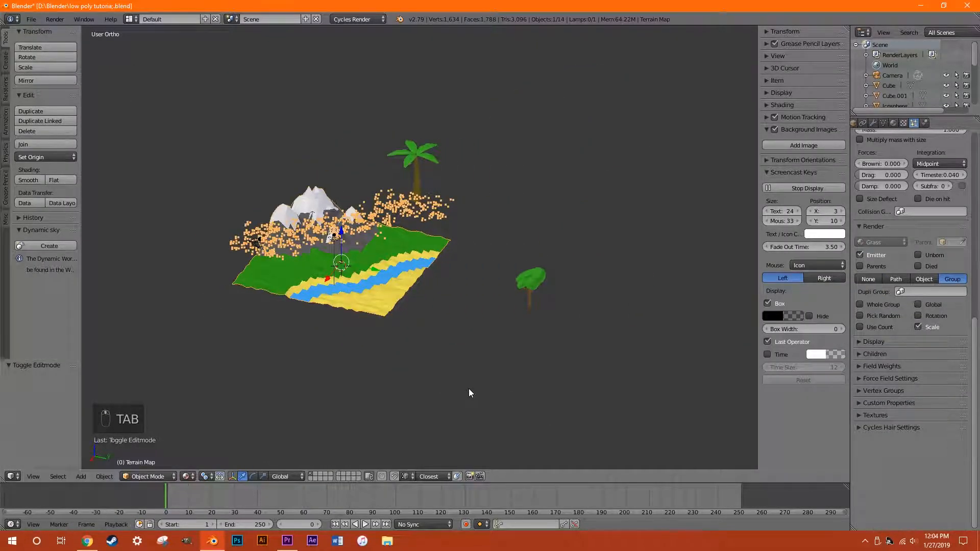
pyautogui.scroll(4, 476, 370)
pyautogui.rightClick(541, 305)
pyautogui.press('b')
pyautogui.press('b')
pyautogui.moveTo(490, 247); pyautogui.dragTo(598, 425)
pyautogui.hotkey('ctrl', 'j')
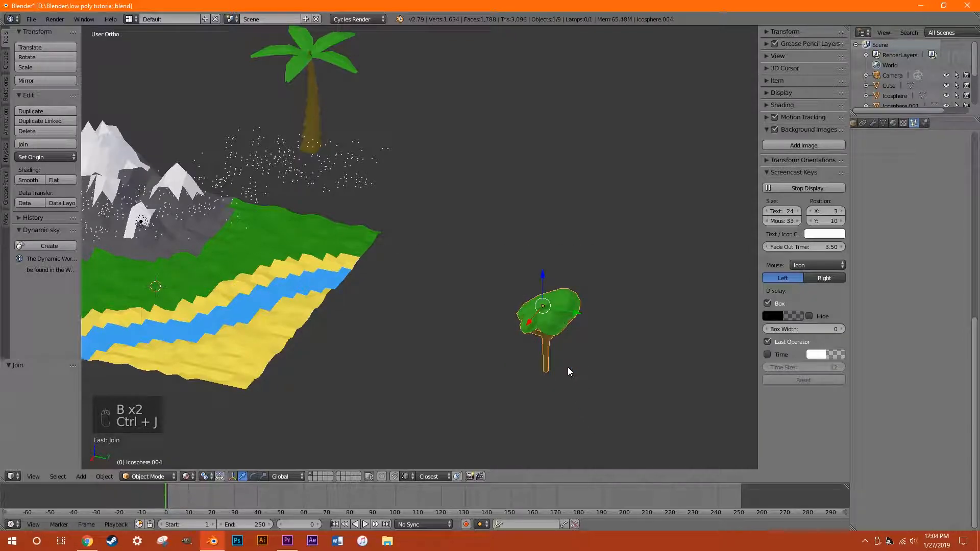
# Rename the joined tree object as Plain Tree.
pyautogui.scroll(-3, 540, 320)
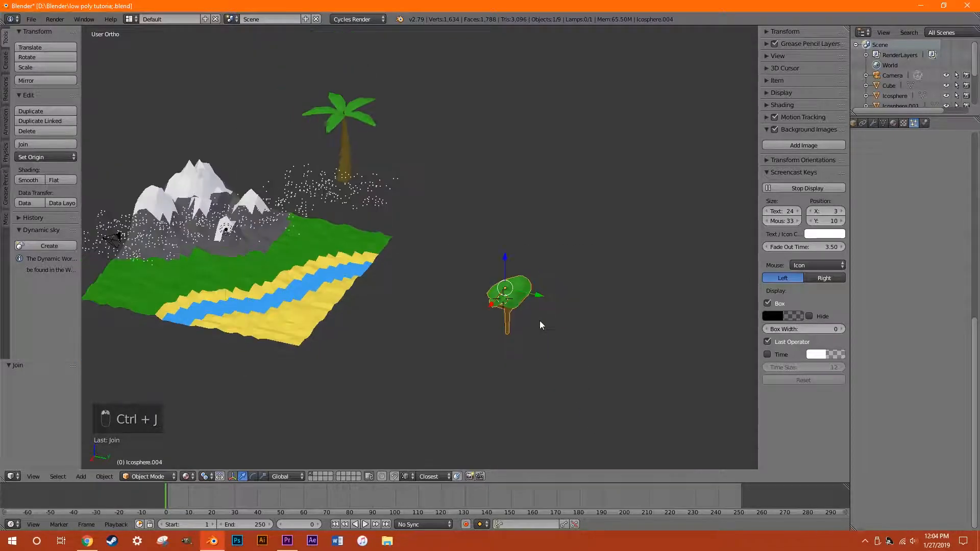
pyautogui.press('a')
pyautogui.keyDown('ctrl'); pyautogui.scroll(3, 507, 304); pyautogui.keyUp('ctrl')
pyautogui.keyDown('ctrl'); pyautogui.scroll(-3, 506, 303); pyautogui.keyUp('ctrl')
pyautogui.rightClick(613, 290)
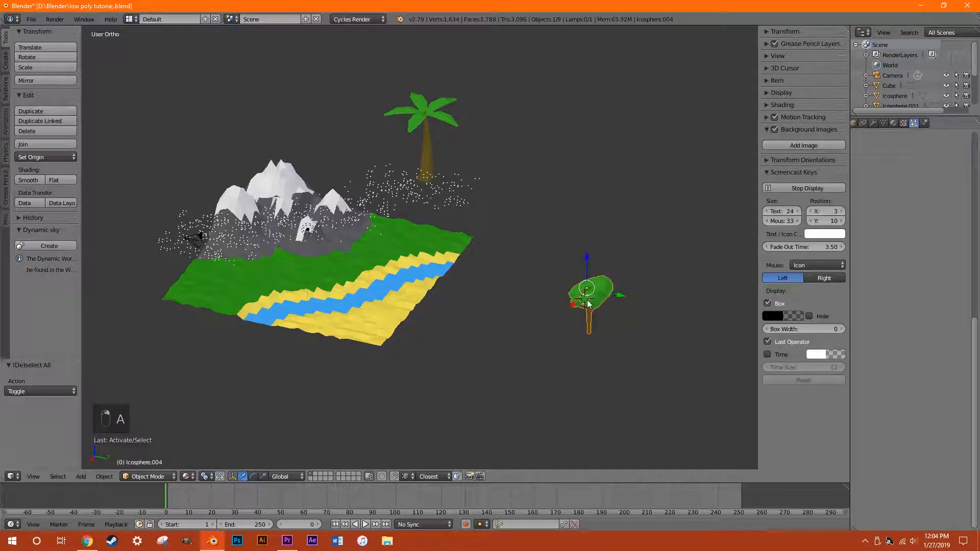
pyautogui.rightClick(308, 270)
pyautogui.keyDown('ctrl'); pyautogui.scroll(-2, 490, 317); pyautogui.keyUp('ctrl')
pyautogui.keyDown('ctrl'); pyautogui.scroll(-1, 490, 323); pyautogui.keyUp('ctrl')
pyautogui.rightClick(655, 298)
pyautogui.scroll(-3, 910, 94)
pyautogui.doubleClick(901, 73)
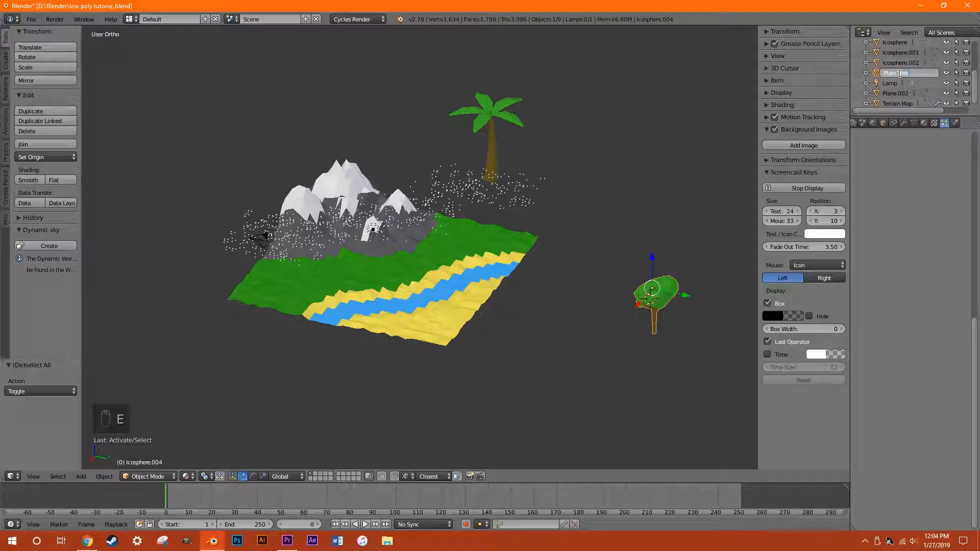
# Render the terrain's hair particles as an object, using Plain Tree as the duplicated object.
pyautogui.press('a')
pyautogui.scroll(4, 599, 325)
pyautogui.scroll(-1, 547, 312)
pyautogui.rightClick(495, 299)
pyautogui.scroll(-2, 496, 298)
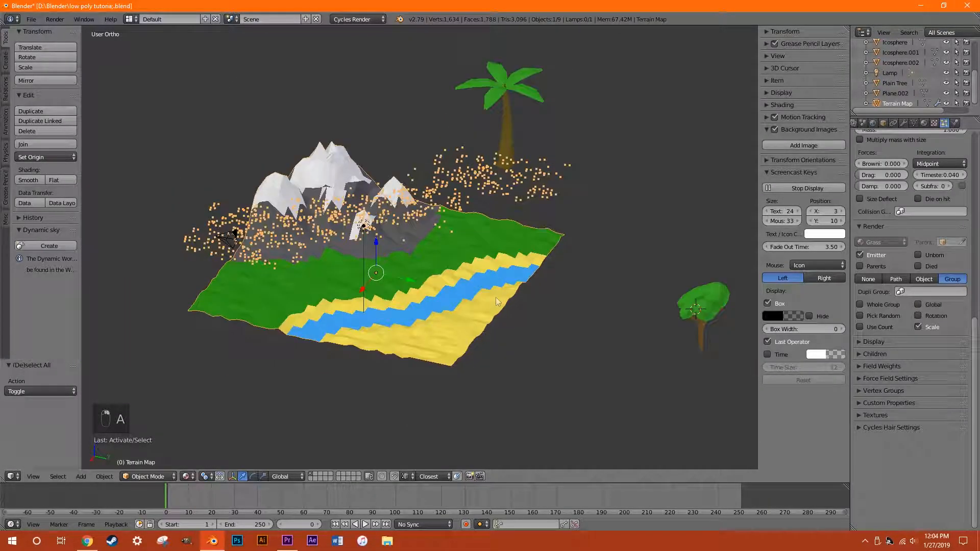
pyautogui.keyDown('ctrl'); pyautogui.scroll(-3, 535, 261); pyautogui.keyUp('ctrl')
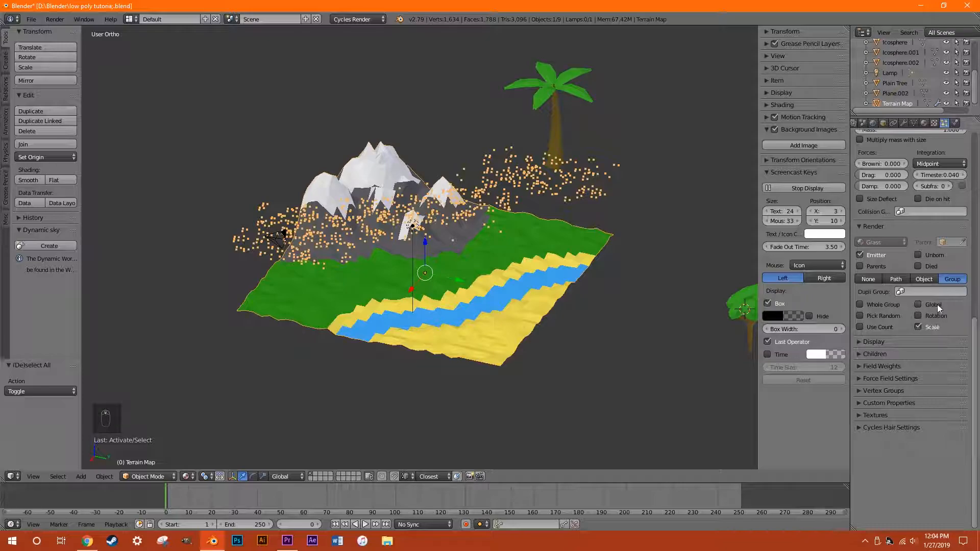
pyautogui.click(923, 290)
pyautogui.click(921, 280)
pyautogui.click(902, 292)
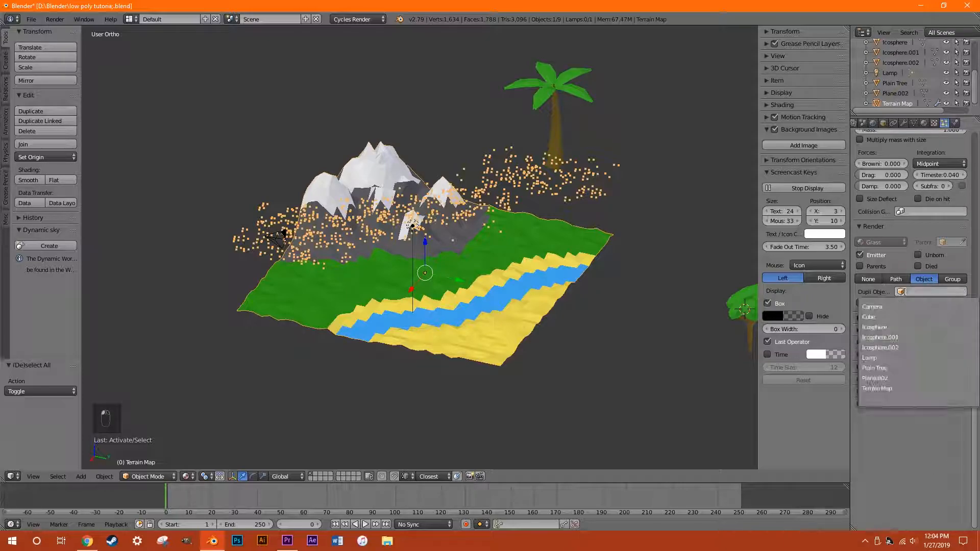
pyautogui.click(896, 367)
# Make the scattered particle trees use the source object's rotation.
pyautogui.scroll(4, 471, 362)
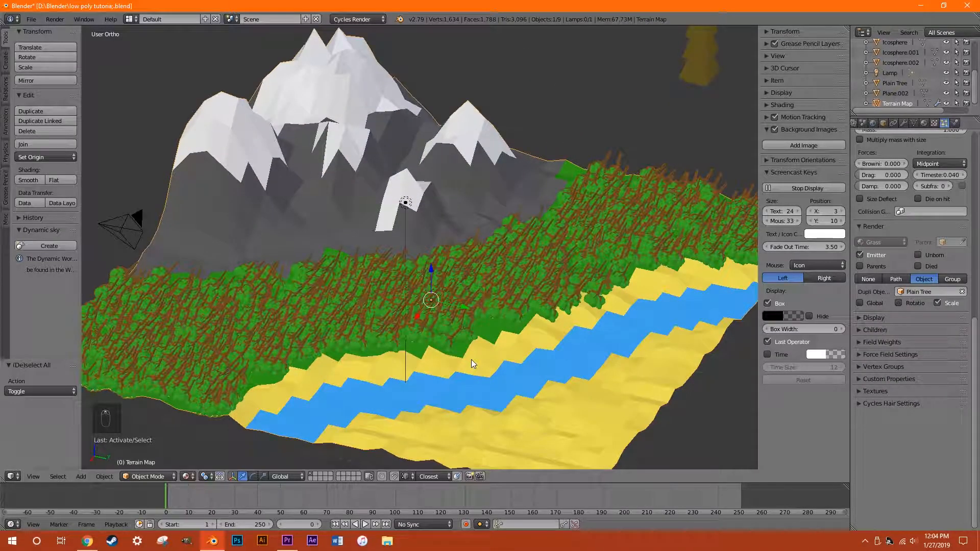
pyautogui.moveTo(471, 360)
pyautogui.mouseDown(button='middle')
pyautogui.moveTo(532, 323)
pyautogui.moveTo(477, 301)
pyautogui.moveTo(479, 320)
pyautogui.moveTo(521, 337)
pyautogui.moveTo(477, 356)
pyautogui.mouseUp(button='middle')
pyautogui.scroll(4, 525, 340)
pyautogui.scroll(5, 919, 314)
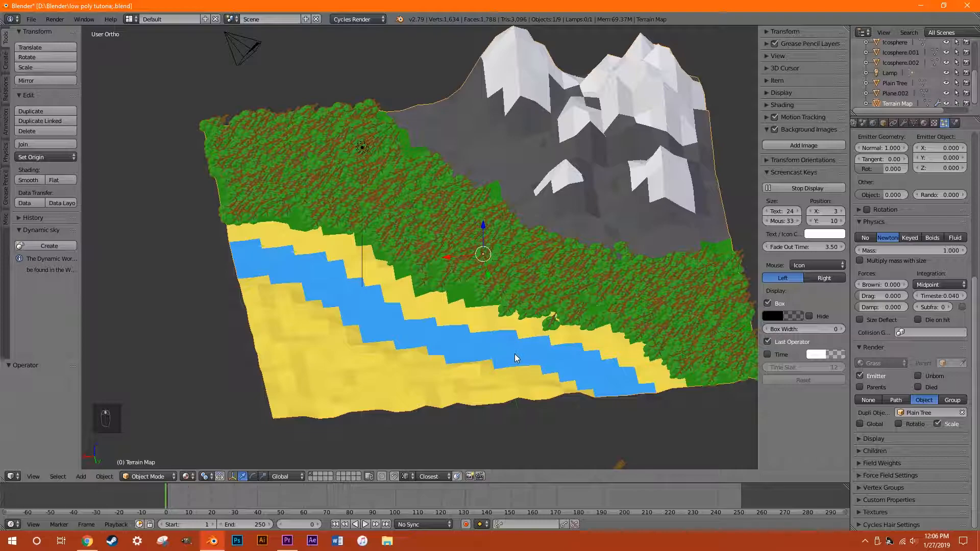
pyautogui.moveTo(515, 354); pyautogui.dragTo(516, 357, button='middle')
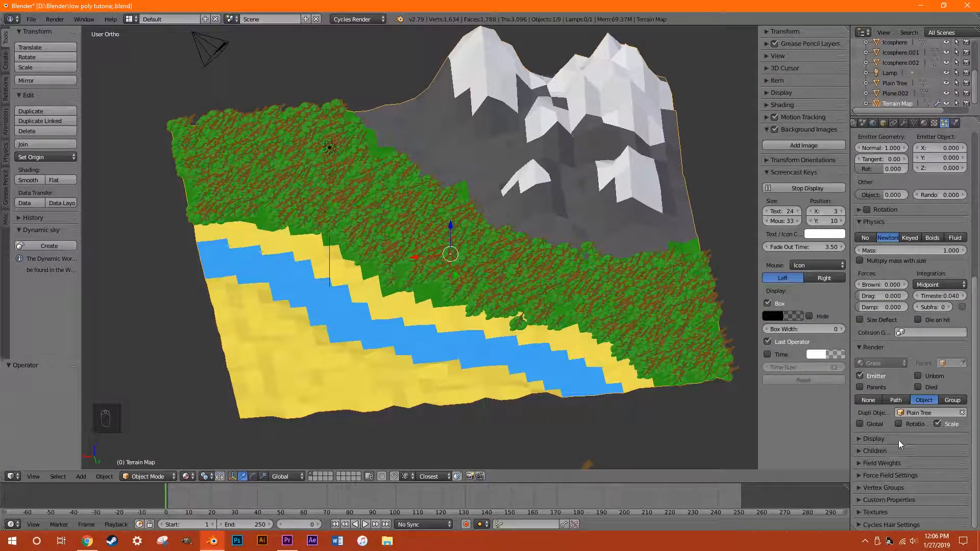
pyautogui.click(900, 425)
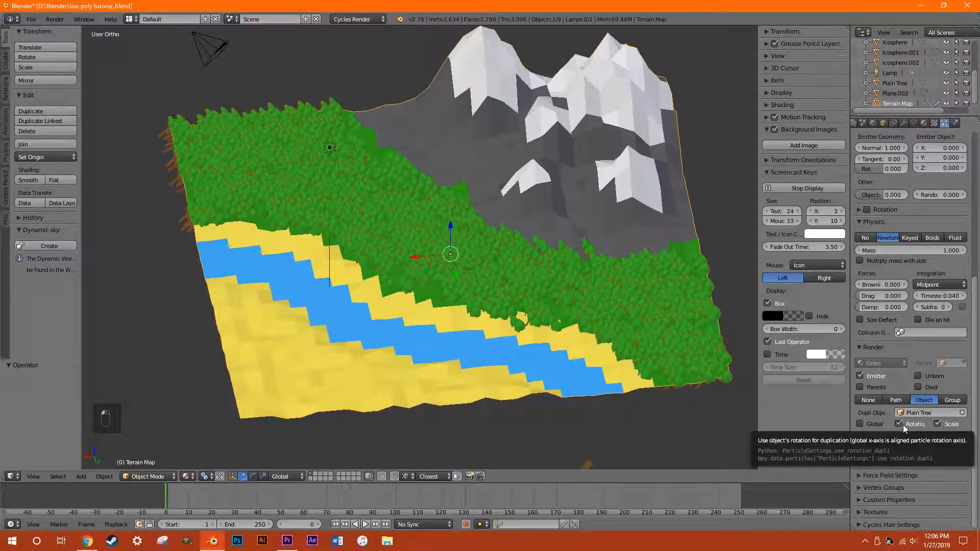
pyautogui.keyDown('ctrl'); pyautogui.scroll(3, 537, 379); pyautogui.keyUp('ctrl')
pyautogui.keyDown('shift'); pyautogui.scroll(-5, 534, 375); pyautogui.keyUp('shift')
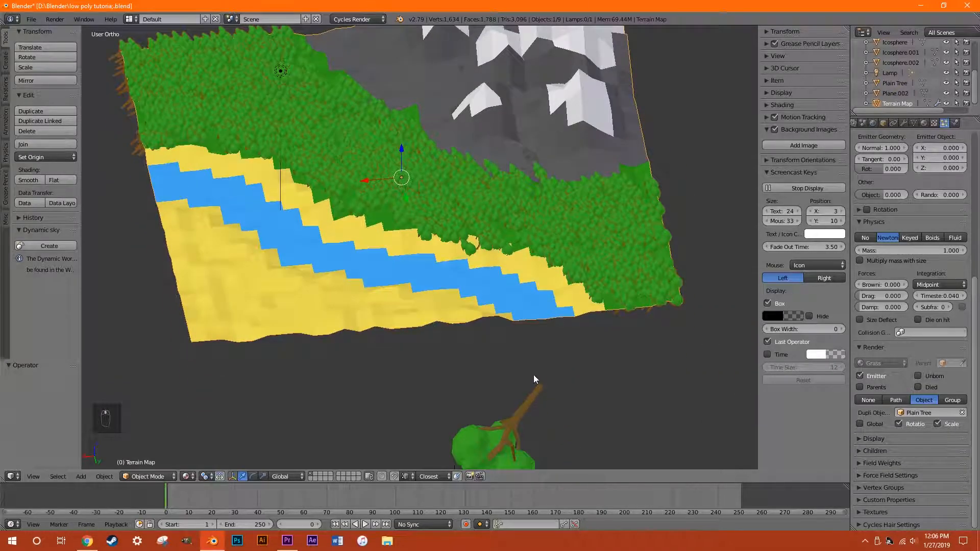
# Rotate Plain Tree onto its side so the scattered copies point upward, and reposition it beside the terrain.
pyautogui.rightClick(513, 390)
pyautogui.moveTo(563, 385); pyautogui.dragTo(536, 357, button='middle')
pyautogui.press('r')
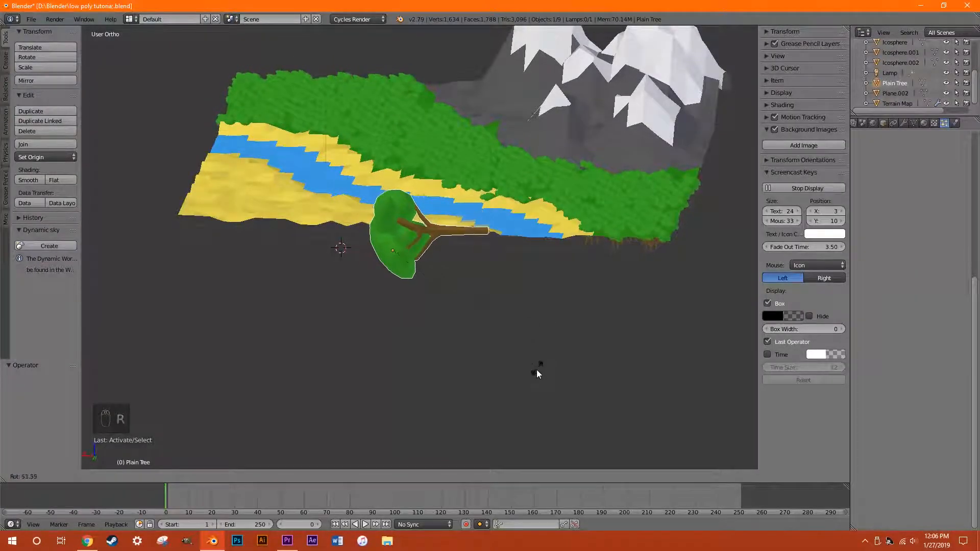
pyautogui.click(534, 379)
pyautogui.press('g')
pyautogui.click(471, 354)
# Examine from several angles how the scattered trees sit on the grass.
pyautogui.moveTo(471, 353); pyautogui.dragTo(398, 314, button='middle')
pyautogui.scroll(1, 398, 304)
pyautogui.scroll(5, 397, 313)
pyautogui.moveTo(428, 363); pyautogui.dragTo(430, 316, button='middle')
pyautogui.rightClick(427, 305)
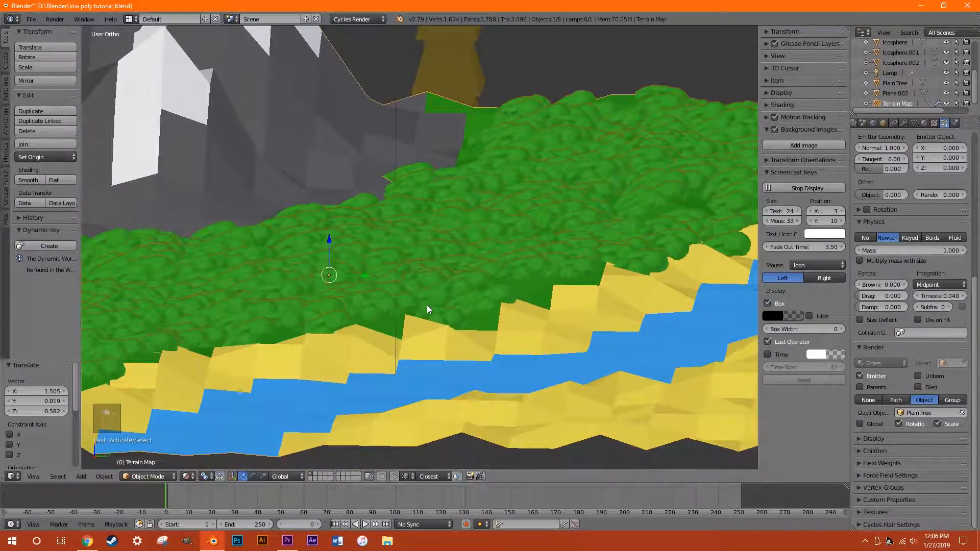
pyautogui.scroll(-5, 427, 305)
pyautogui.moveTo(501, 330); pyautogui.dragTo(517, 333, button='middle')
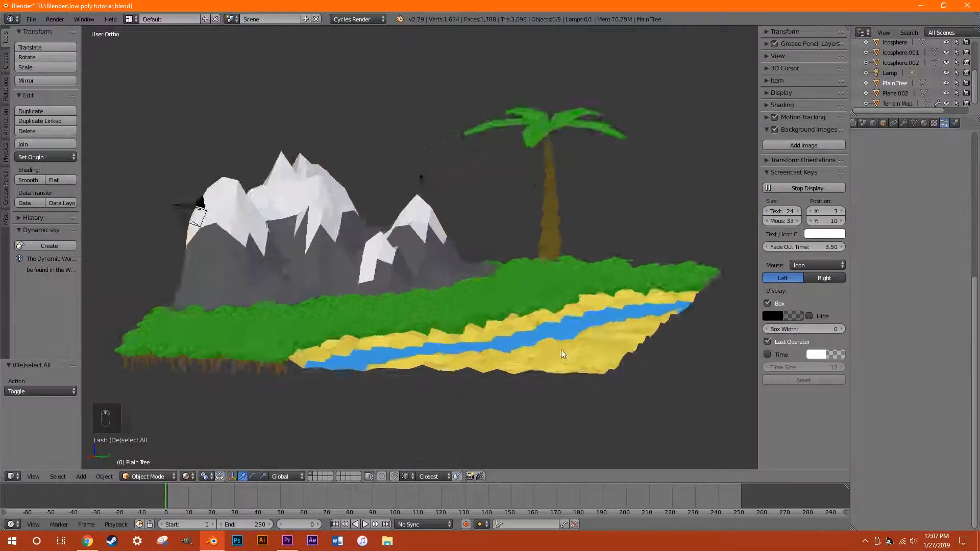
pyautogui.scroll(-3, 474, 357)
# Move Plain Tree's whole mesh in Edit Mode by about 2.768, 1.585, -0.438 to offset it from its origin and raise the copies.
pyautogui.moveTo(562, 350); pyautogui.dragTo(450, 359, button='middle')
pyautogui.keyDown('ctrl'); pyautogui.scroll(-2, 475, 358); pyautogui.keyUp('ctrl')
pyautogui.keyDown('ctrl'); pyautogui.scroll(4, 475, 358); pyautogui.keyUp('ctrl')
pyautogui.keyDown('shift'); pyautogui.scroll(-4, 475, 358); pyautogui.keyUp('shift')
pyautogui.scroll(2, 475, 358)
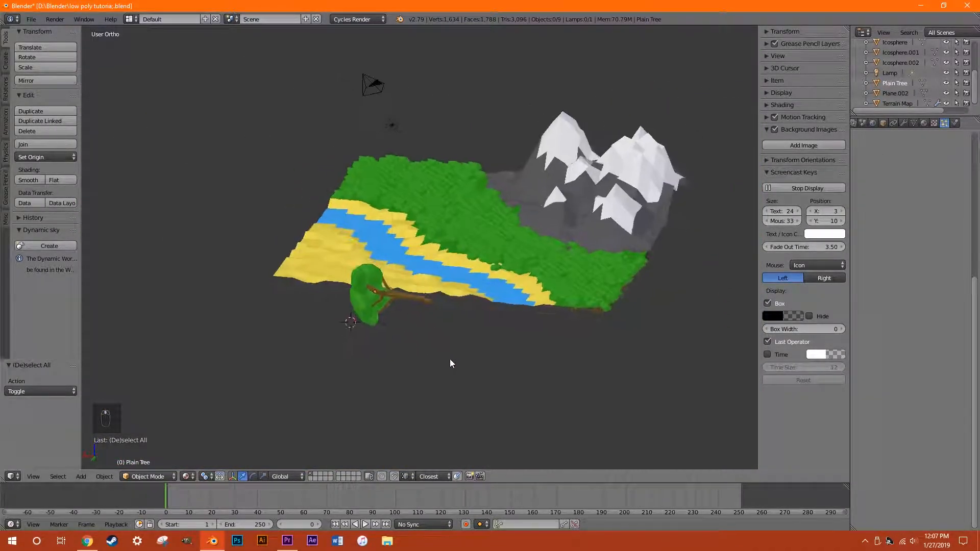
pyautogui.scroll(3, 375, 294)
pyautogui.press('Tab')
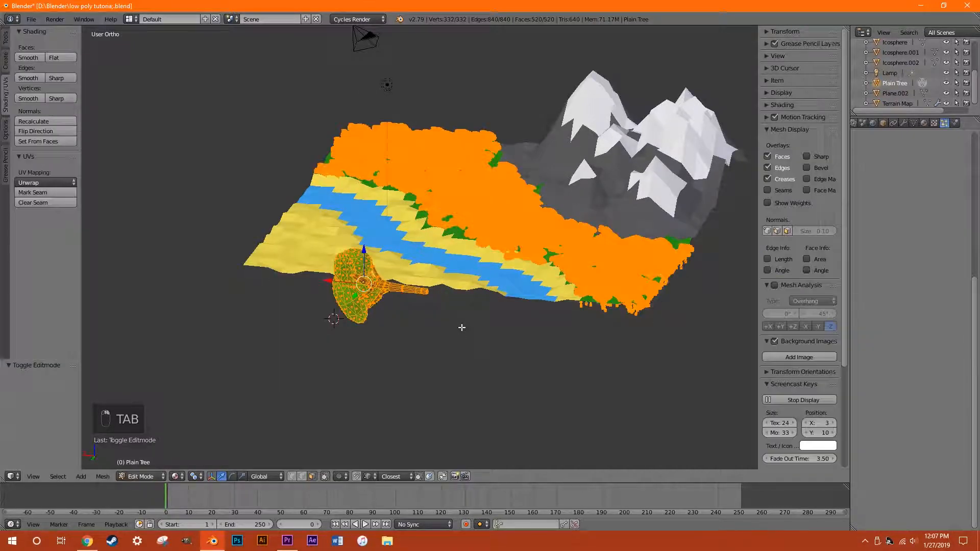
pyautogui.scroll(2, 484, 352)
pyautogui.moveTo(484, 353)
pyautogui.mouseDown(button='middle')
pyautogui.moveTo(490, 370)
pyautogui.moveTo(476, 351)
pyautogui.mouseUp(button='middle')
pyautogui.press('g')
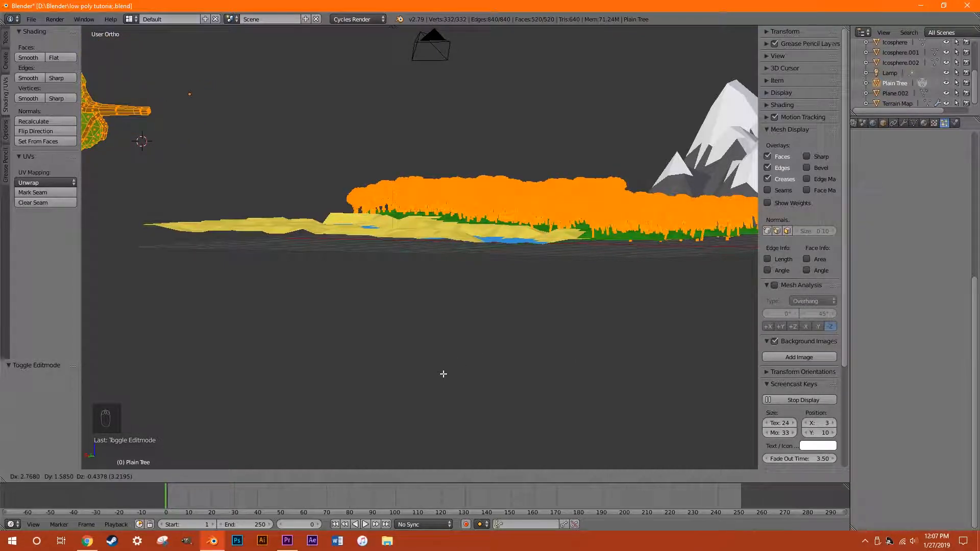
pyautogui.click(443, 374)
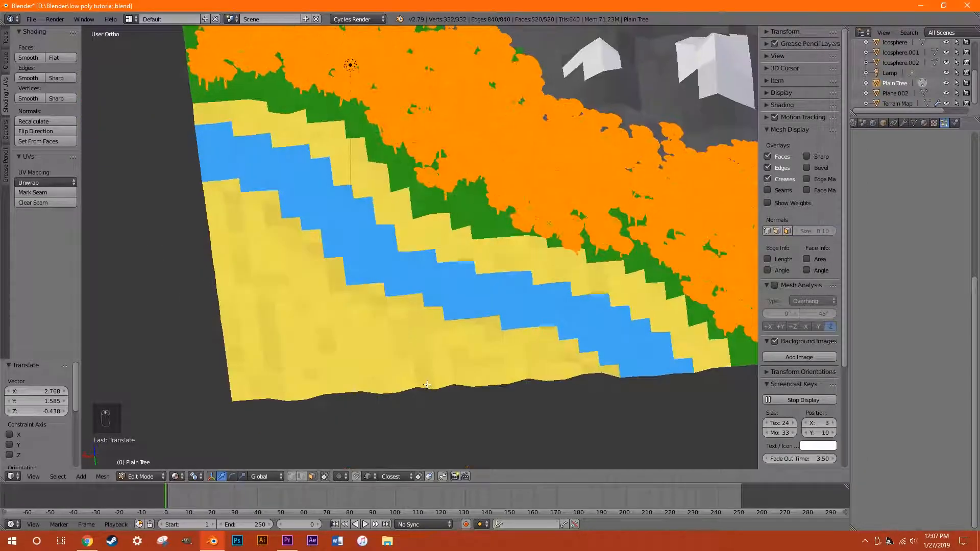
pyautogui.press('Tab')
# Check the height of the scattered trees' trunks relative to the terrain surface.
pyautogui.moveTo(406, 378); pyautogui.dragTo(414, 314, button='middle')
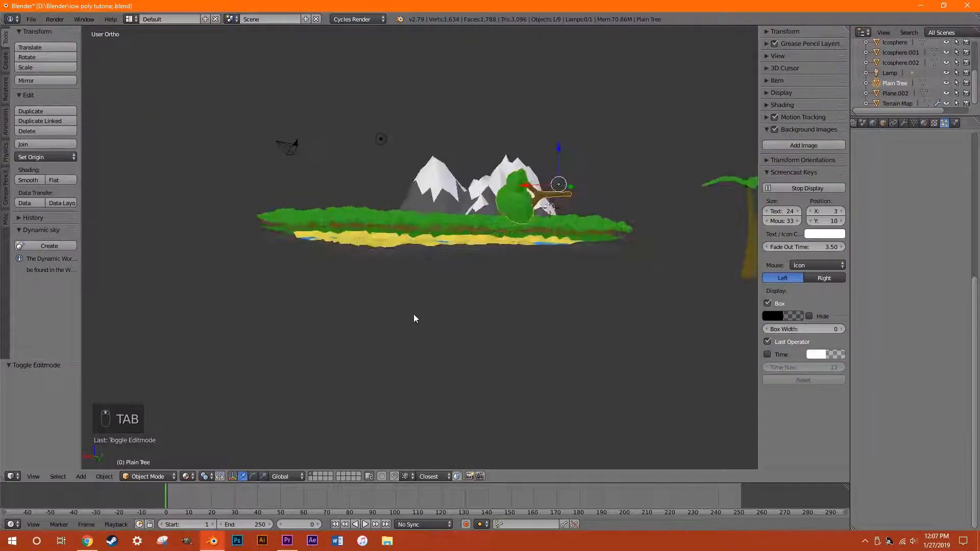
pyautogui.press('a')
pyautogui.press('a')
pyautogui.scroll(8, 467, 307)
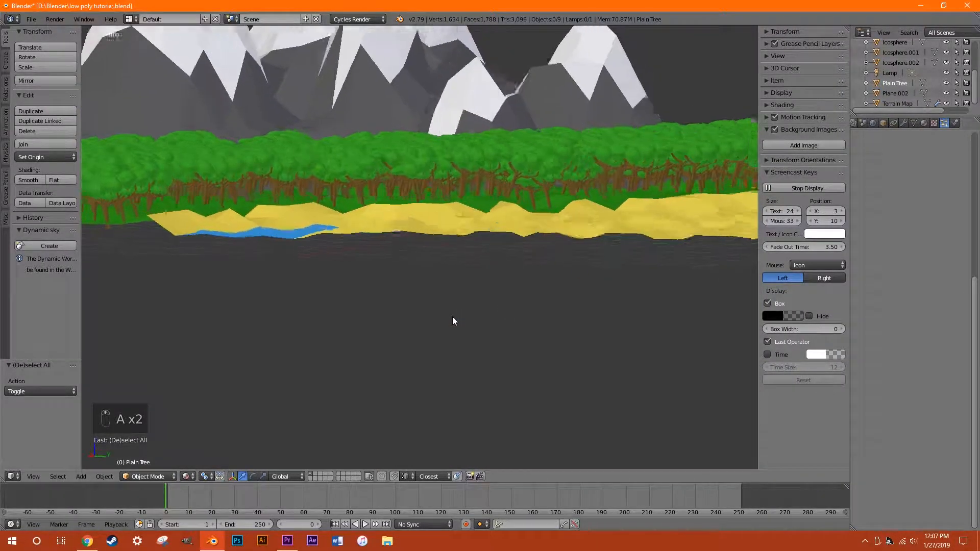
pyautogui.moveTo(482, 324); pyautogui.dragTo(468, 338, button='middle')
pyautogui.scroll(-4, 468, 338)
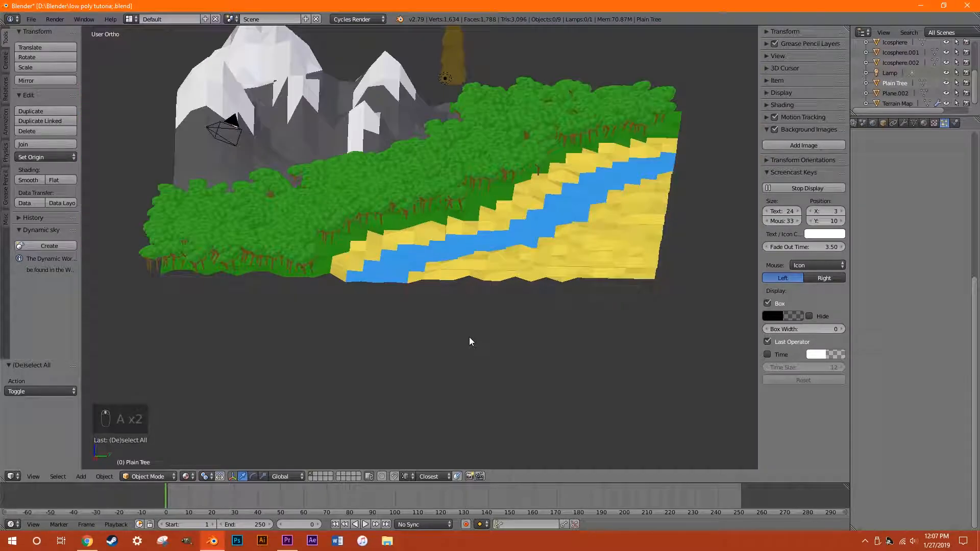
# Scale Plain Tree down uniformly to shrink the trees scattered over the grass.
pyautogui.moveTo(564, 321); pyautogui.dragTo(477, 315, button='middle')
pyautogui.rightClick(592, 317)
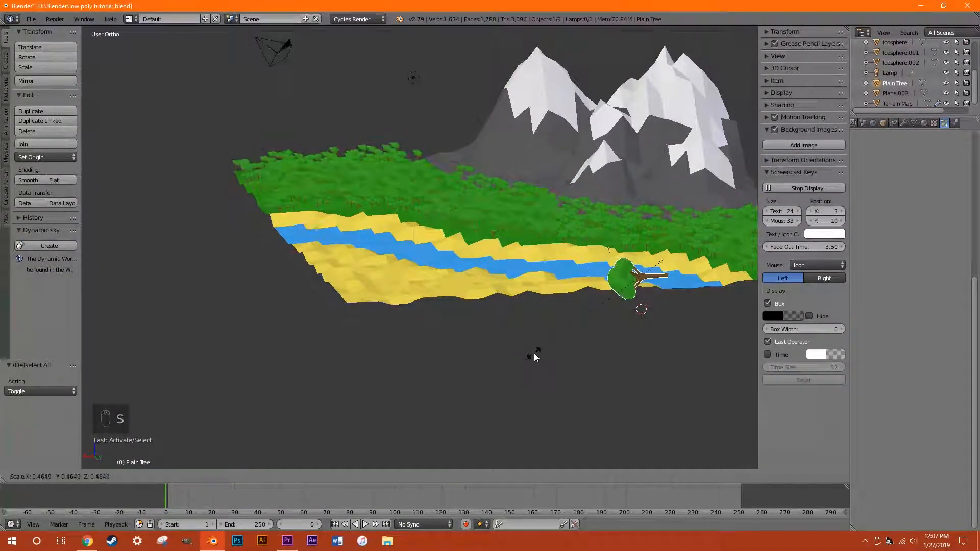
pyautogui.click(584, 335)
pyautogui.moveTo(443, 286); pyautogui.dragTo(518, 292, button='middle')
pyautogui.press('a')
pyautogui.scroll(5, 470, 314)
pyautogui.keyDown('shift'); pyautogui.scroll(3, 512, 293); pyautogui.keyUp('shift')
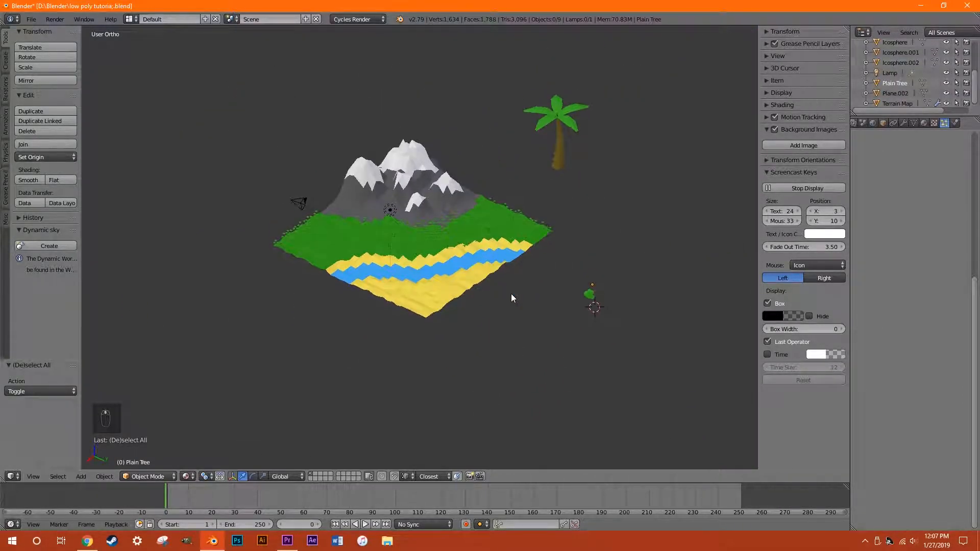
# Select the inner faces of the terrain's large yellow sand area in front of the river in Edit Mode.
pyautogui.scroll(5, 393, 321)
pyautogui.rightClick(469, 258)
pyautogui.press('Tab')
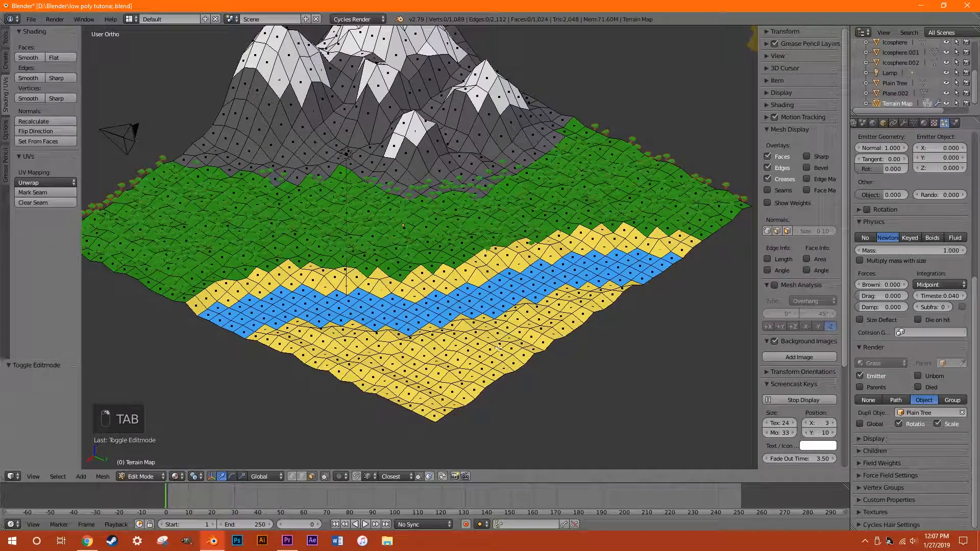
pyautogui.scroll(-4, 473, 302)
pyautogui.press('Tab')
pyautogui.scroll(2, 473, 305)
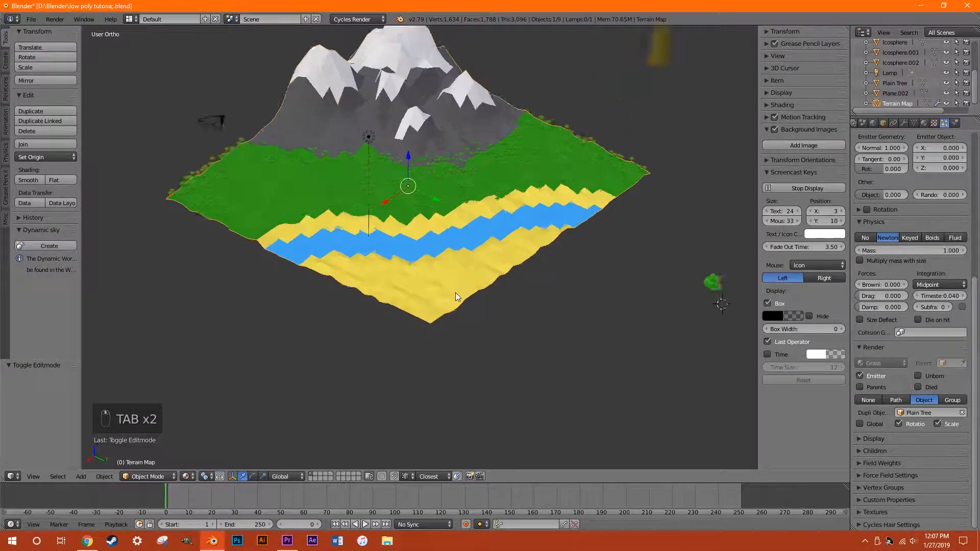
pyautogui.press('Tab')
pyautogui.scroll(6, 455, 292)
pyautogui.keyDown('shift'); pyautogui.scroll(5, 459, 345); pyautogui.keyUp('shift')
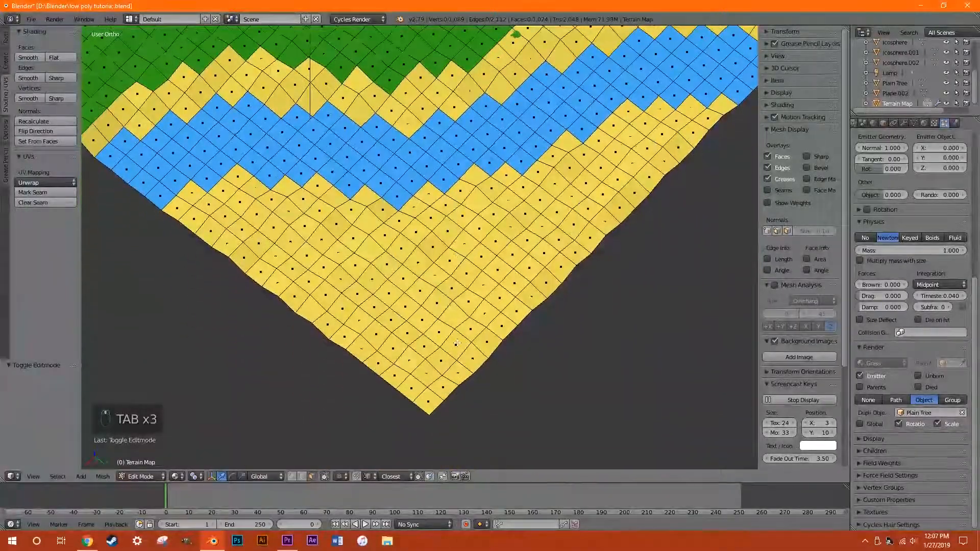
pyautogui.scroll(-8, 437, 401)
pyautogui.moveTo(437, 401); pyautogui.dragTo(595, 230)
pyautogui.rightClick(595, 230)
pyautogui.moveTo(595, 230); pyautogui.dragTo(609, 216, button='middle')
pyautogui.scroll(8, 886, 411)
# Add a second particle system to the terrain and set its type to Hair.
pyautogui.click(962, 157)
pyautogui.click(915, 201)
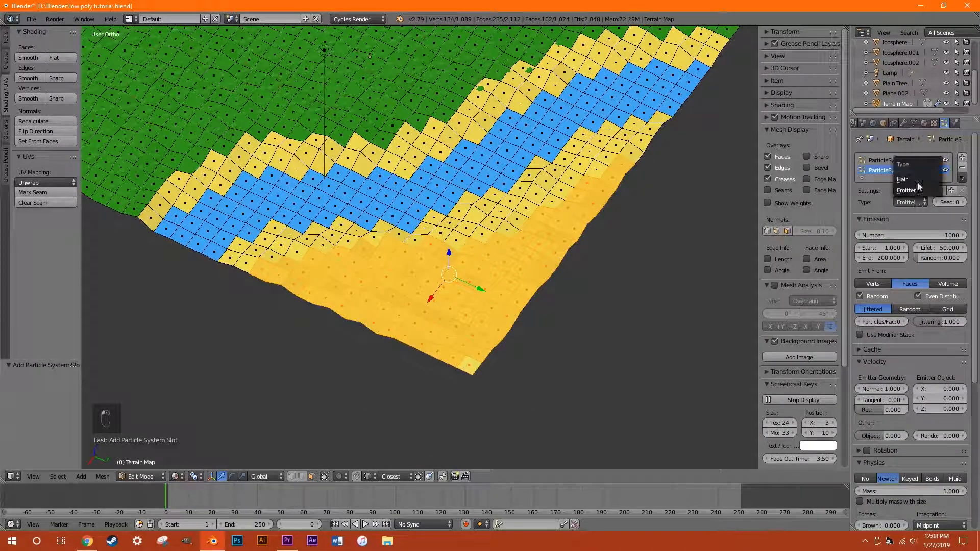
pyautogui.doubleClick(886, 255)
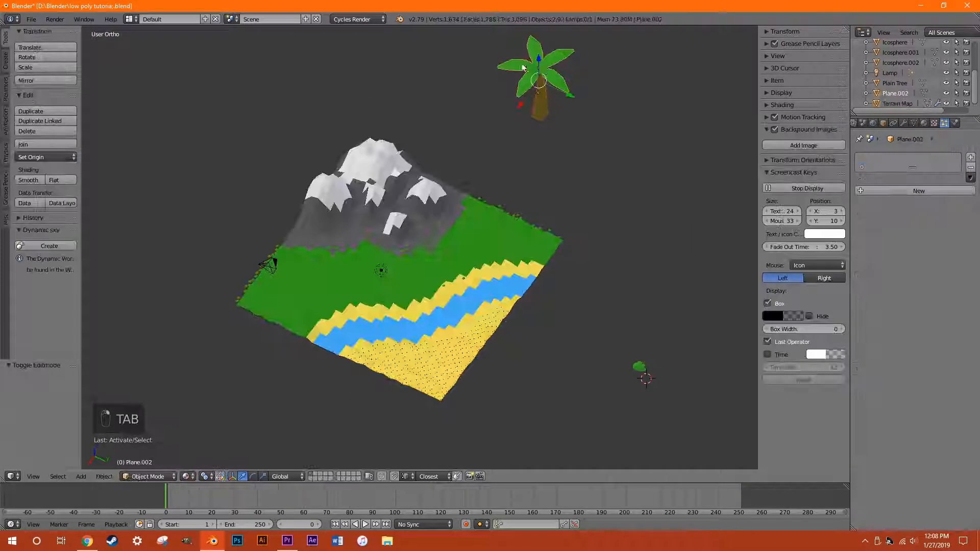
# Join the palm tree's leaves and trunk into one object.
pyautogui.hotkey('ctrl', 'j')
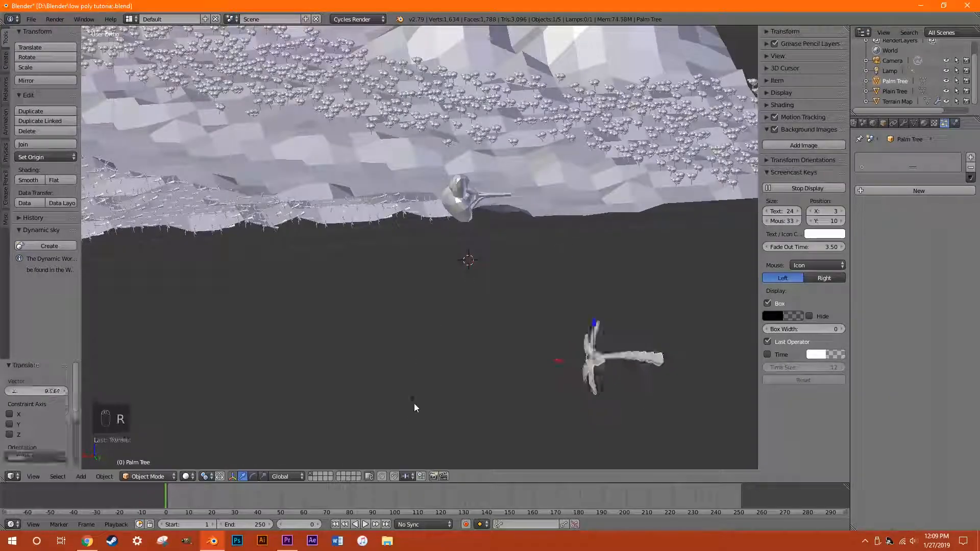
# Rotate the palm tree's whole mesh in Edit Mode so the scattered palms stand upright on the sand.
pyautogui.hotkey('ctrl', 'z')
pyautogui.press('Tab')
pyautogui.press('Tab')
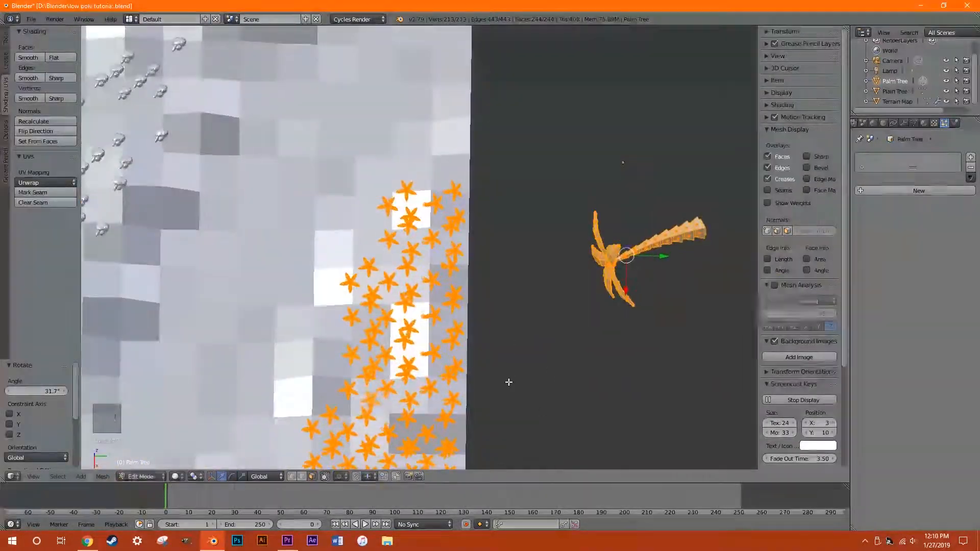
pyautogui.press('a')
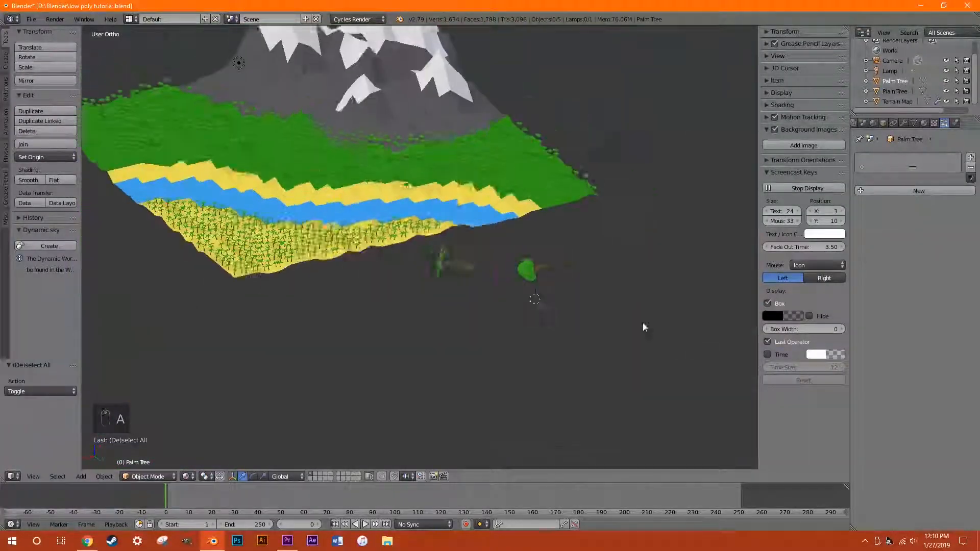
# Undo the recent run of changes.
pyautogui.hotkey('ctrl', 'z')
pyautogui.hotkey('ctrl', 'z')
pyautogui.hotkey('ctrl', 'z')
pyautogui.hotkey('ctrl', 'z')
pyautogui.hotkey('ctrl', 'z')
pyautogui.hotkey('ctrl', 'z')
pyautogui.hotkey('ctrl', 'z')
pyautogui.hotkey('ctrl', 'z')
pyautogui.hotkey('ctrl', 'z')
pyautogui.hotkey('ctrl', 'z')
pyautogui.hotkey('ctrl', 'z')
pyautogui.hotkey('ctrl', 'z')
pyautogui.hotkey('ctrl', 'z')
pyautogui.hotkey('ctrl', 'z')
pyautogui.hotkey('ctrl', 'z')
# Move the Palm Tree and Plain Tree source objects to the second layer.
pyautogui.scroll(3, 406, 342)
pyautogui.moveTo(406, 342); pyautogui.dragTo(451, 356, button='middle')
pyautogui.keyDown('ctrl'); pyautogui.scroll(20, 452, 357); pyautogui.keyUp('ctrl')
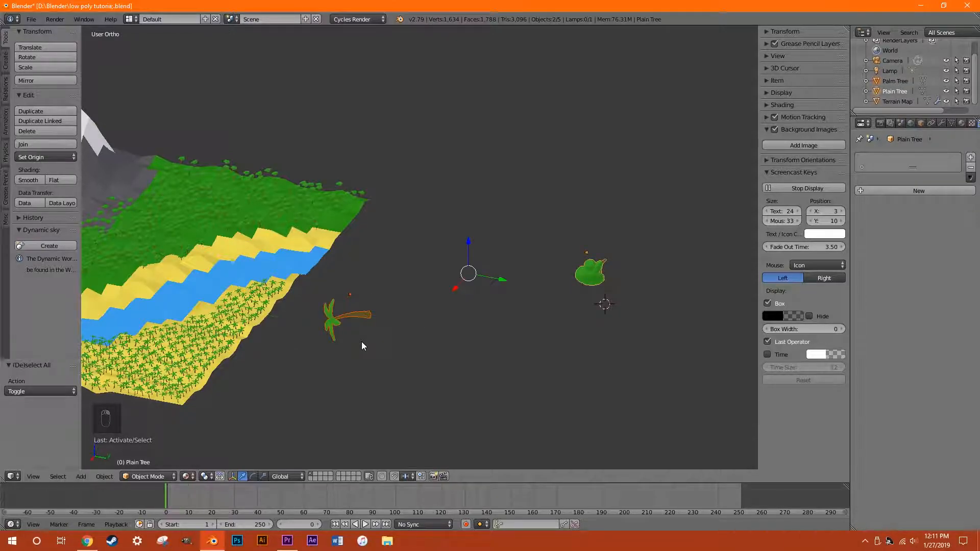
pyautogui.press('m')
pyautogui.click(450, 361)
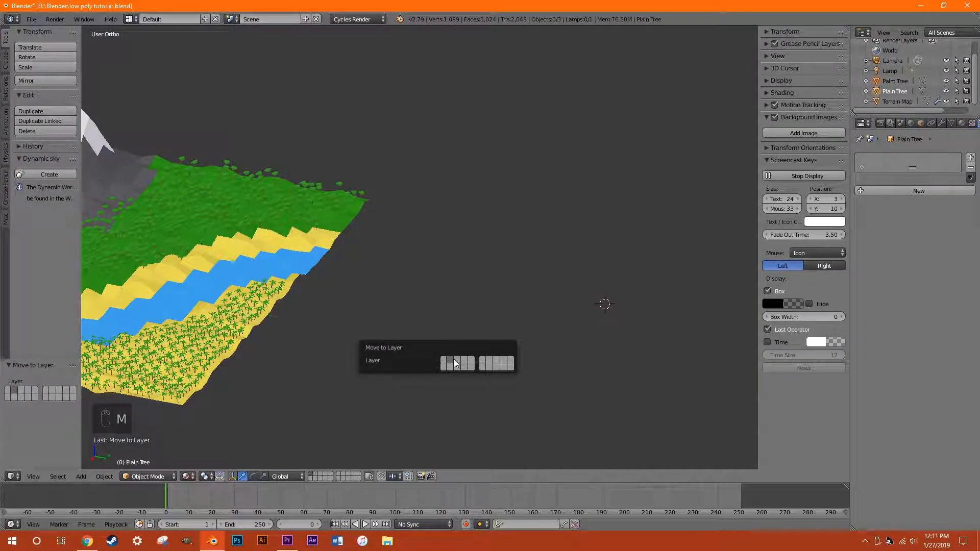
# Check the two source trees on the second layer, deselect them, and return to the first layer.
pyautogui.scroll(-3, 368, 356)
pyautogui.keyDown('ctrl'); pyautogui.scroll(-8, 366, 354); pyautogui.keyUp('ctrl')
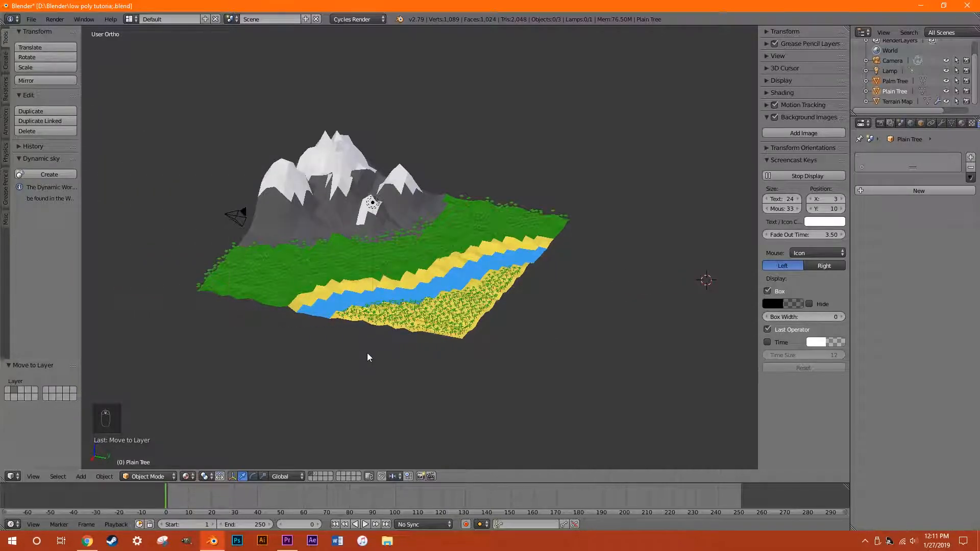
pyautogui.scroll(2, 433, 368)
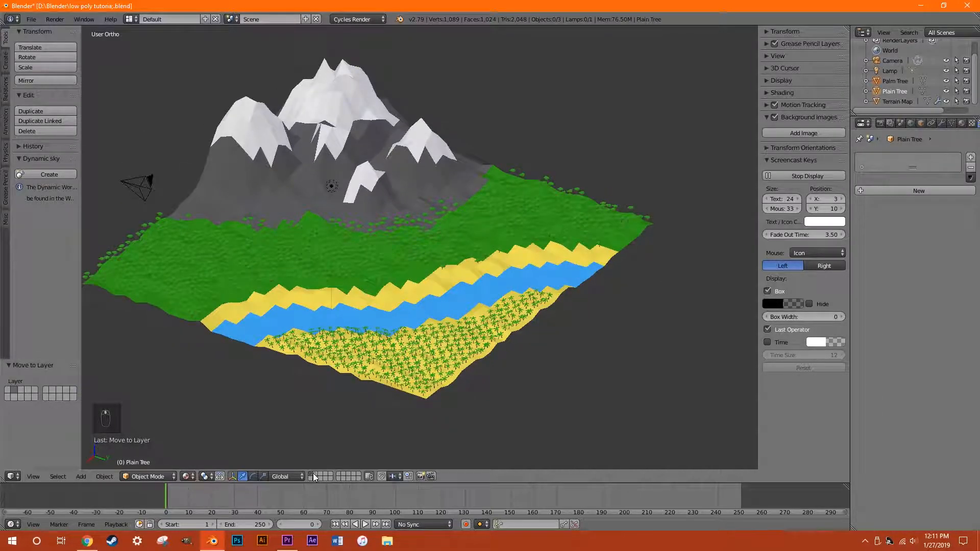
pyautogui.click(318, 474)
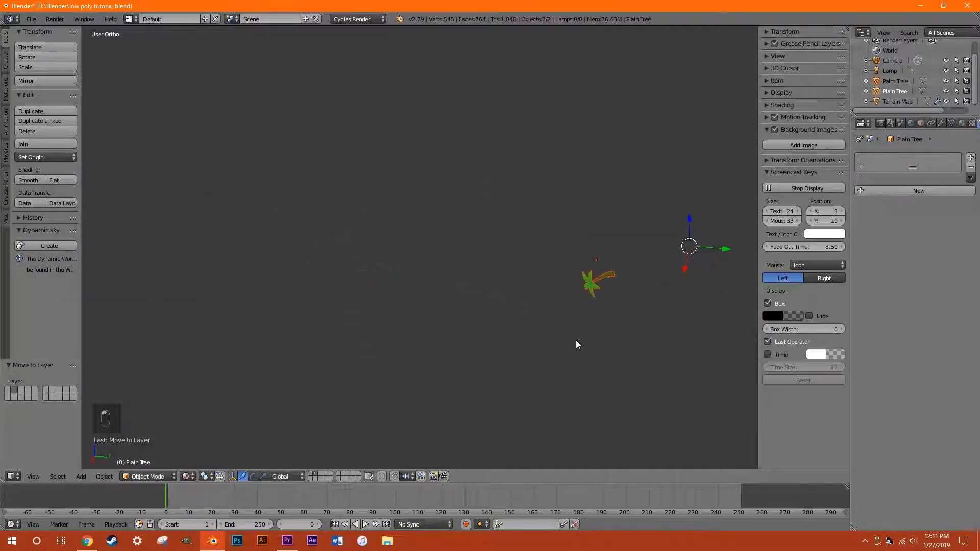
pyautogui.click(317, 341)
pyautogui.press('a')
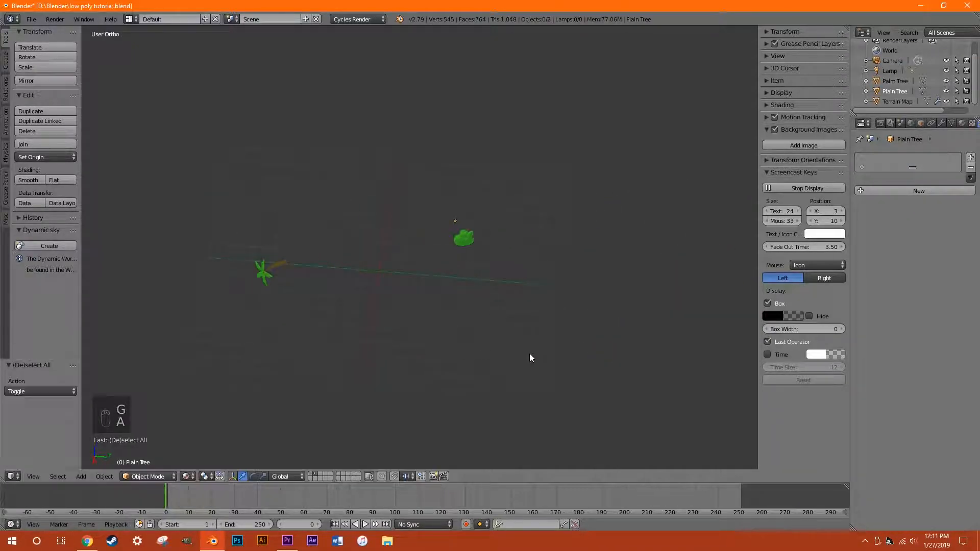
pyautogui.click(311, 474)
# Examine the terrain, its scattered trees, the lamp and the camera from several angles.
pyautogui.moveTo(576, 363); pyautogui.dragTo(353, 236, button='middle')
pyautogui.click(321, 193)
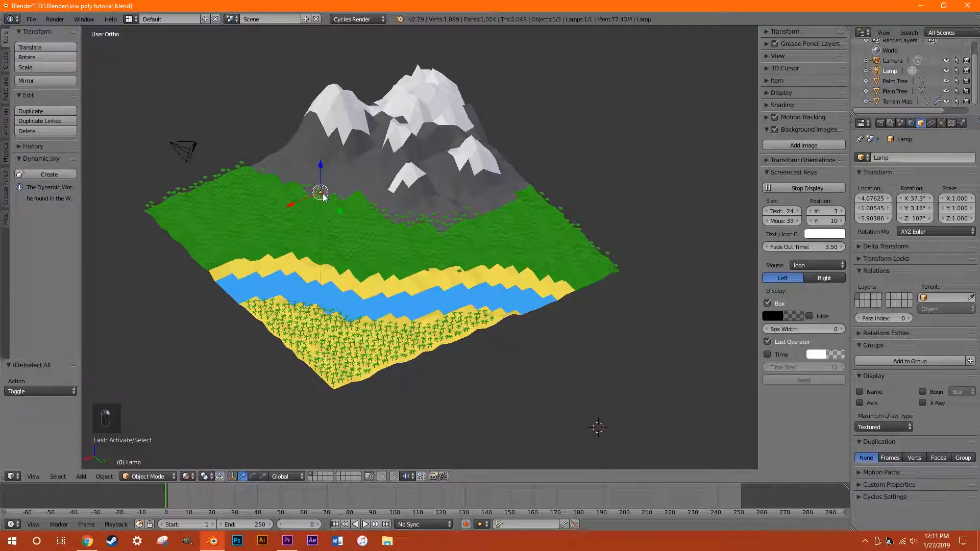
pyautogui.keyDown('shift'); pyautogui.scroll(-3, 324, 194); pyautogui.keyUp('shift')
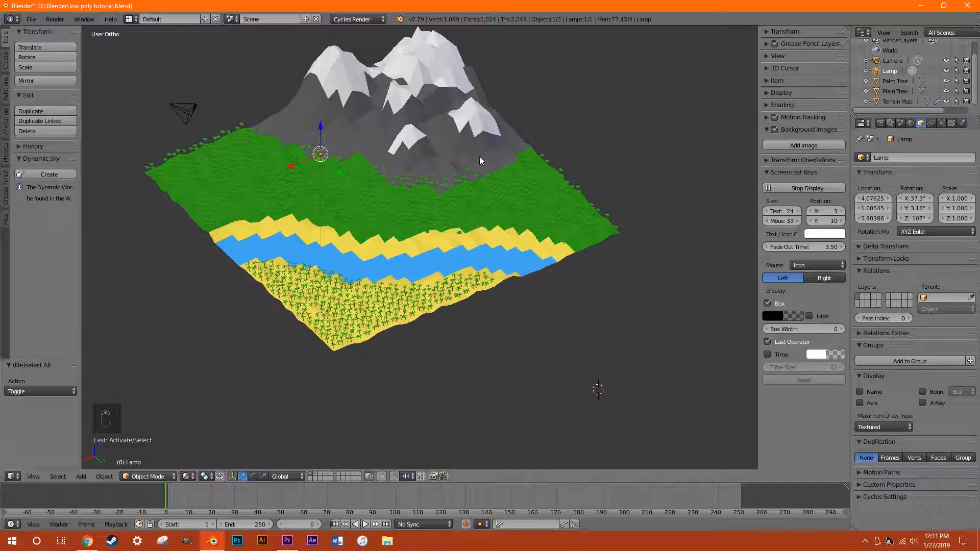
pyautogui.click(297, 249)
pyautogui.moveTo(188, 118); pyautogui.dragTo(335, 298, button='middle')
pyautogui.click(623, 309)
pyautogui.moveTo(623, 309); pyautogui.dragTo(451, 319, button='middle')
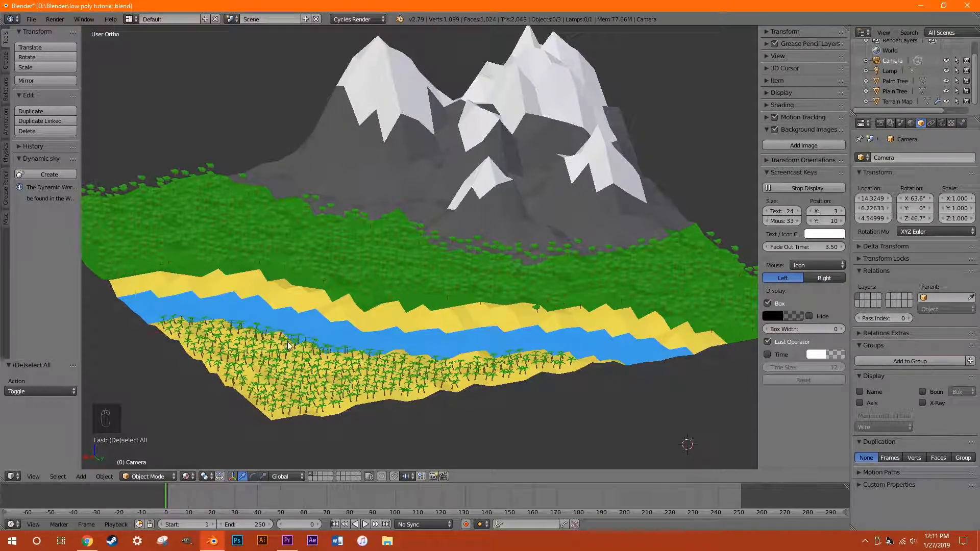
pyautogui.moveTo(327, 314); pyautogui.dragTo(286, 327, button='middle')
pyautogui.moveTo(224, 330); pyautogui.dragTo(503, 378, button='middle')
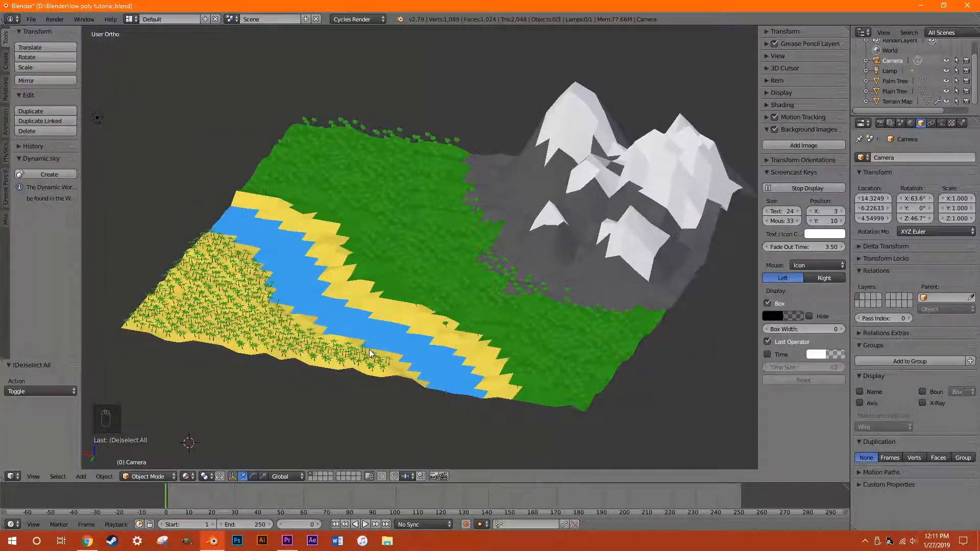